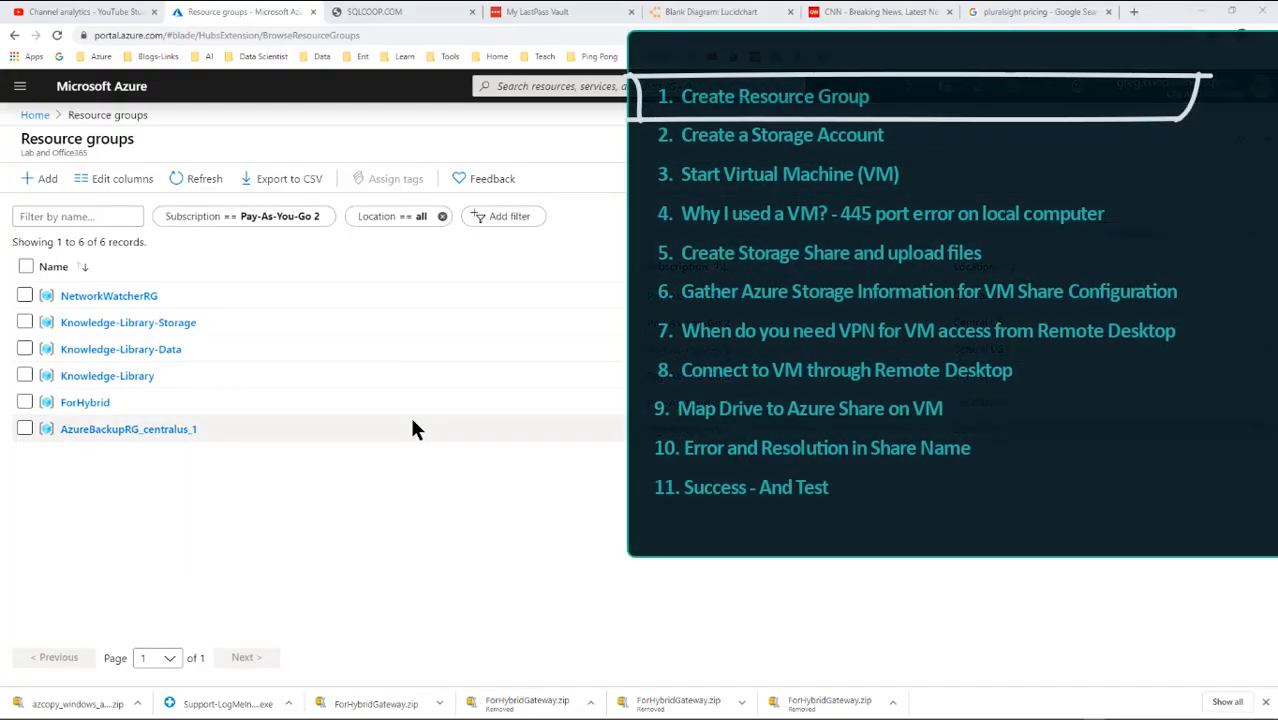
Start a new resource group in the Pay-As-You-Go 2 subscription and name it DemoGen2FileShare.
{"action": "left_click", "coordinate": [47, 184]}
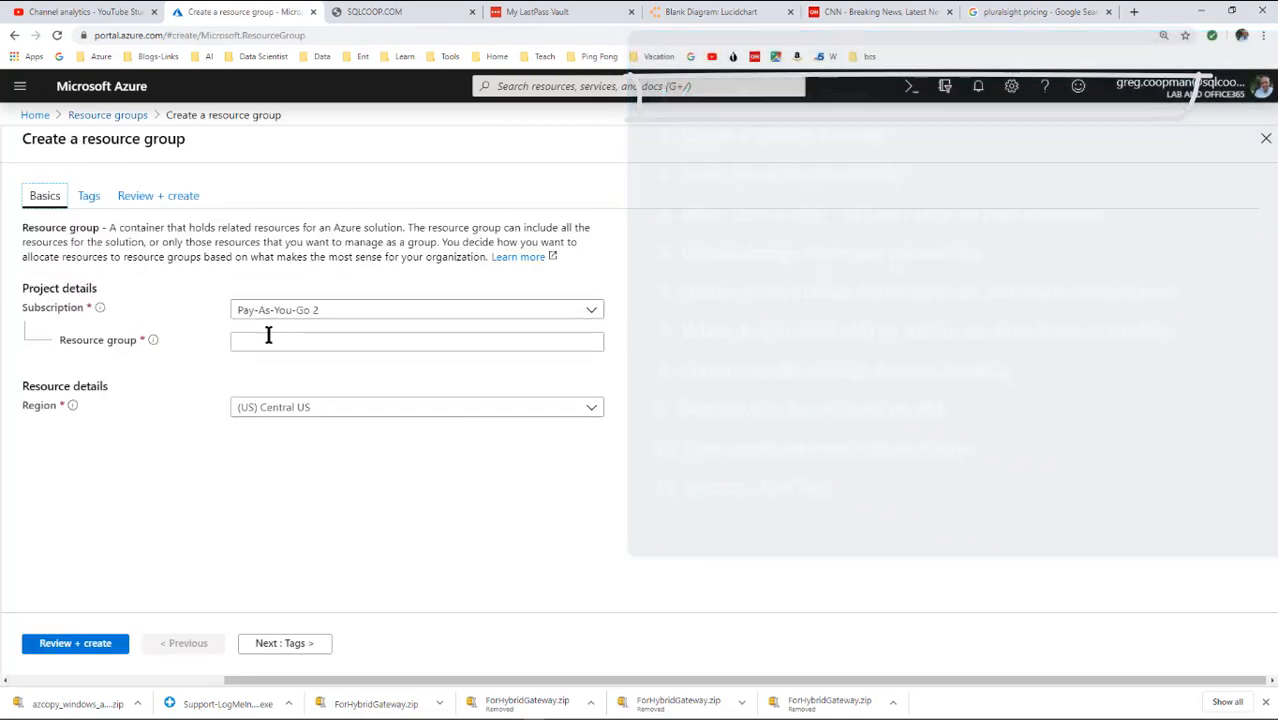
{"action": "left_click", "coordinate": [269, 340]}
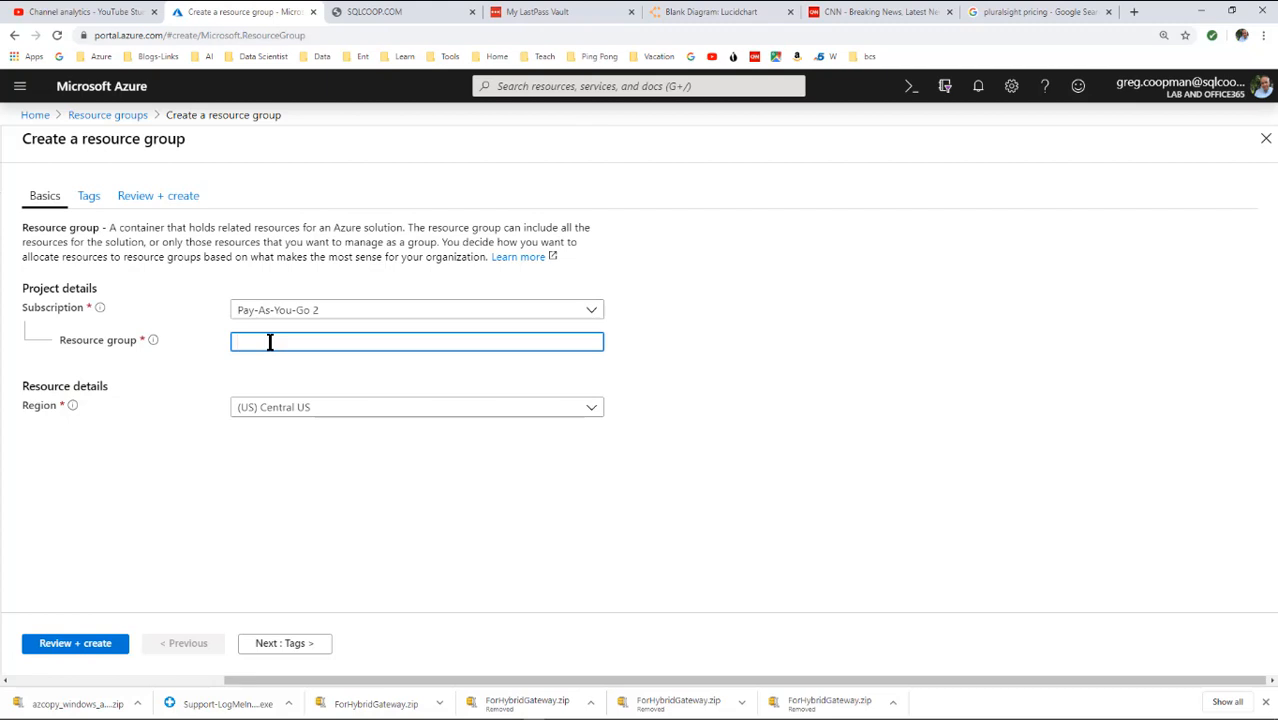
{"action": "type", "text": "DemoBlob"}
{"action": "key", "text": "BackSpace"}
{"action": "key", "text": "BackSpace"}
{"action": "key", "text": "BackSpace"}
{"action": "key", "text": "BackSpace"}
{"action": "type", "text": "FileShare"}
{"action": "type", "text": "Gen2"}
Validate and create the DemoGen2FileShare resource group, and open its overview.
{"action": "left_click", "coordinate": [107, 649]}
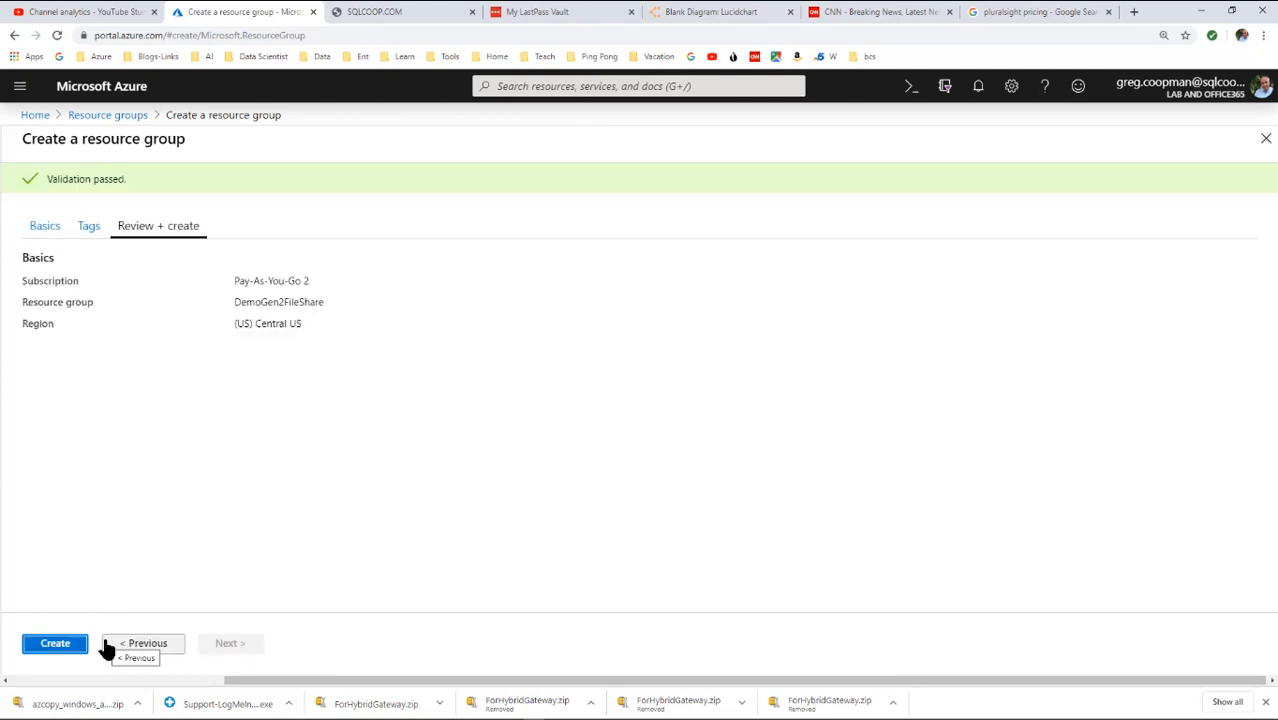
{"action": "left_click", "coordinate": [58, 644]}
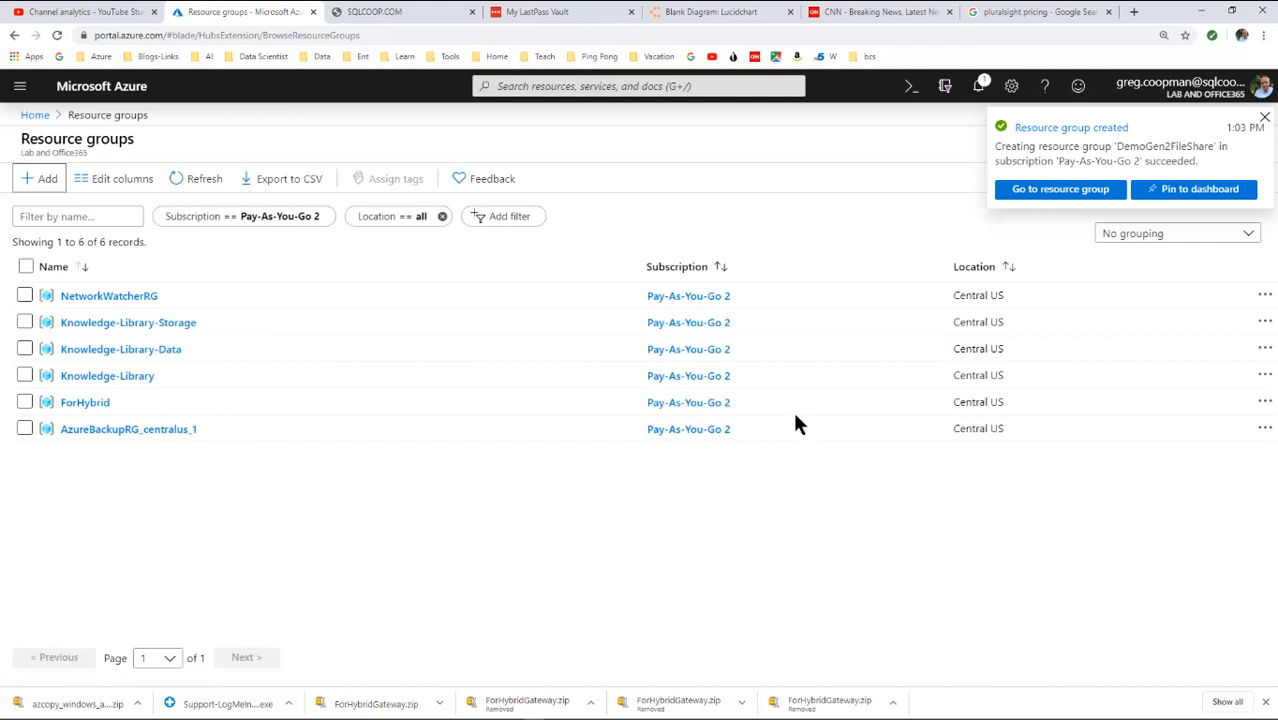
{"action": "left_click", "coordinate": [1045, 198]}
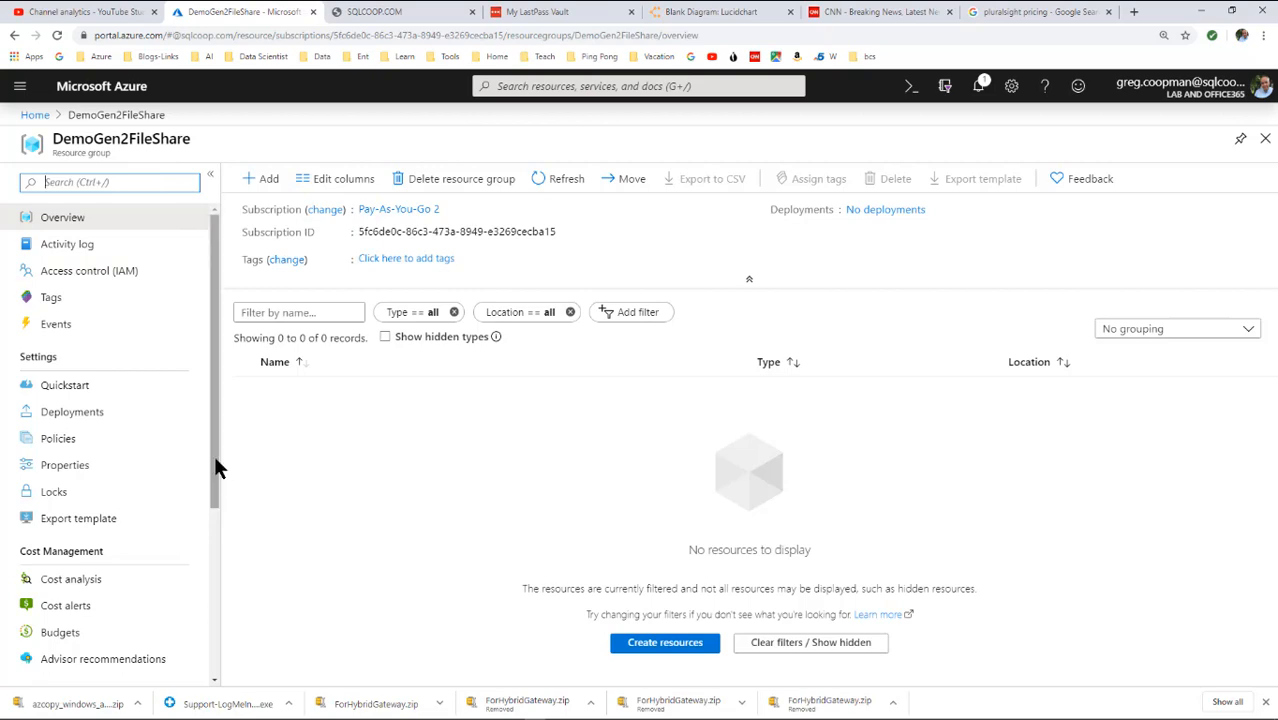
{"action": "left_click_drag", "start_coordinate": [214, 462], "coordinate": [55, 235]}
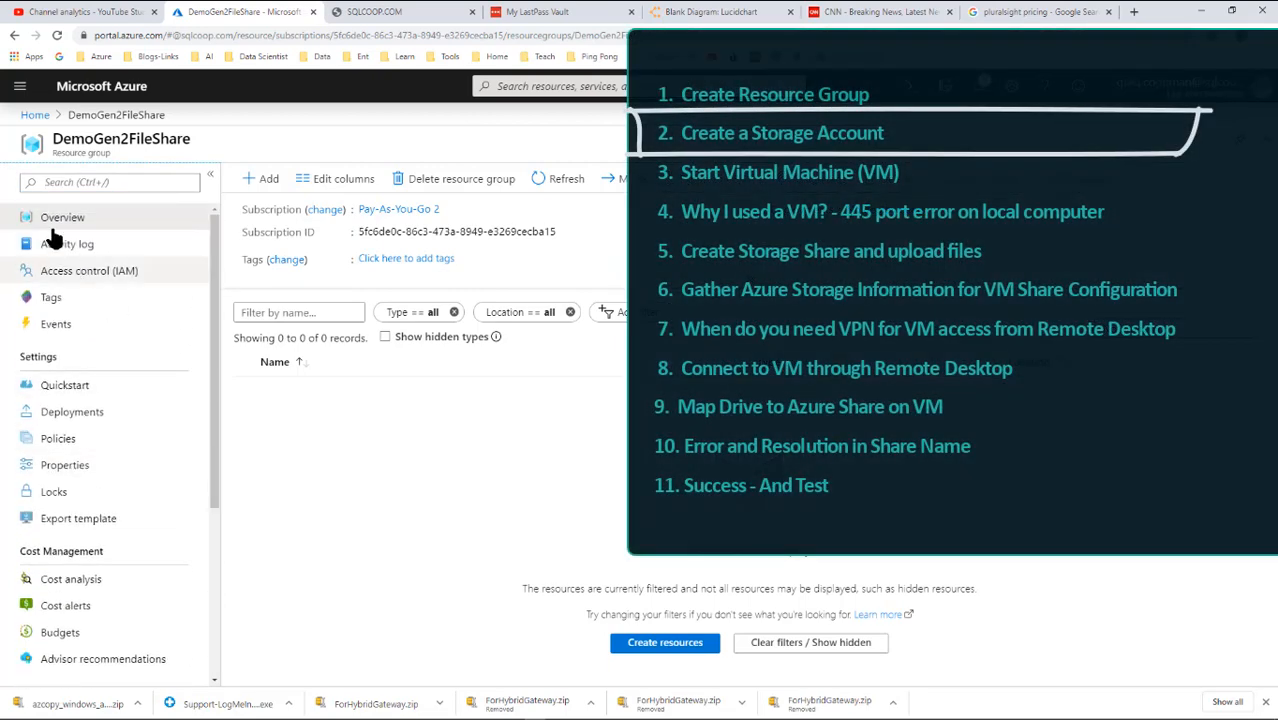
Start a new storage account and assign it to the DemoGen2FileShare resource group.
{"action": "left_click", "coordinate": [20, 86]}
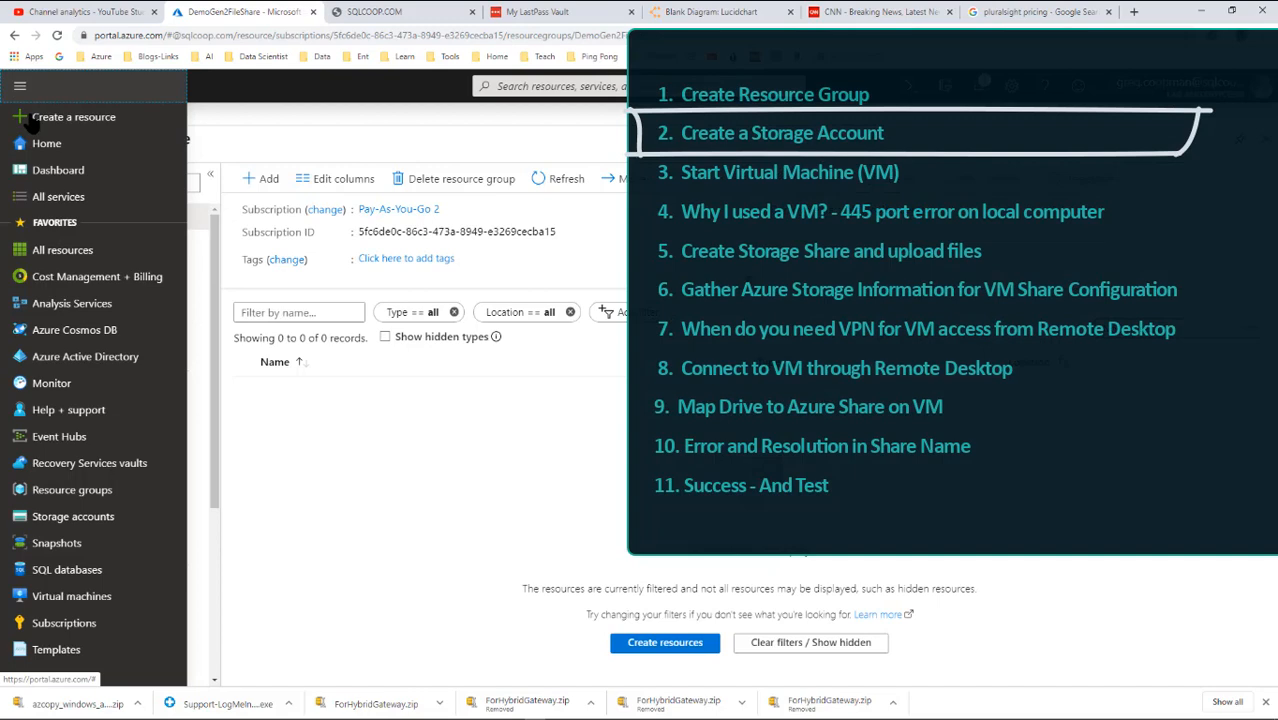
{"action": "left_click", "coordinate": [95, 528]}
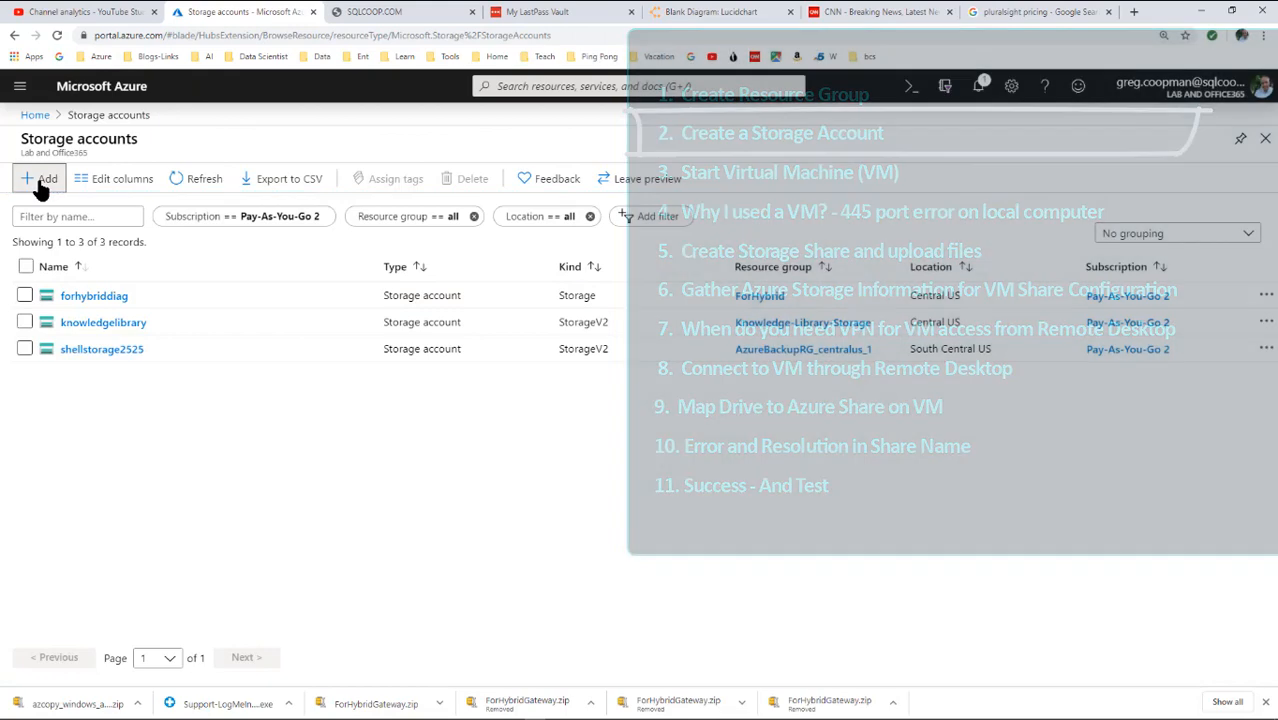
{"action": "left_click", "coordinate": [40, 179]}
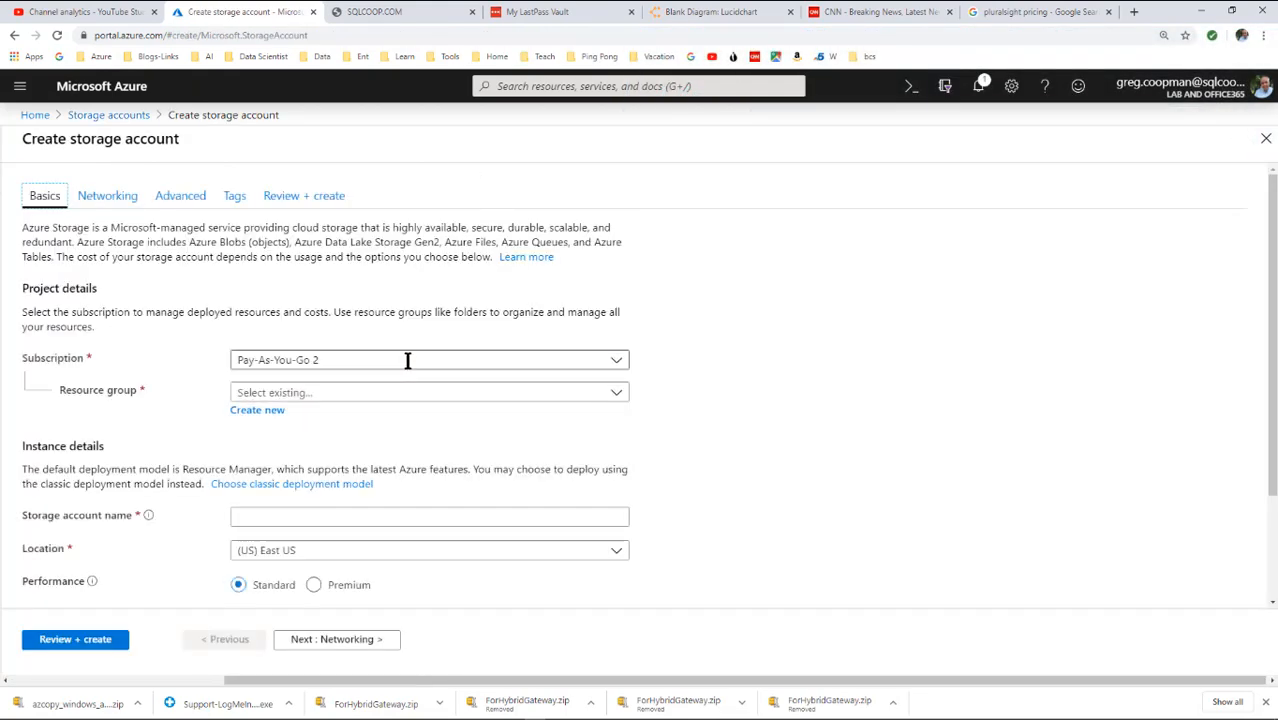
{"action": "left_click", "coordinate": [402, 392]}
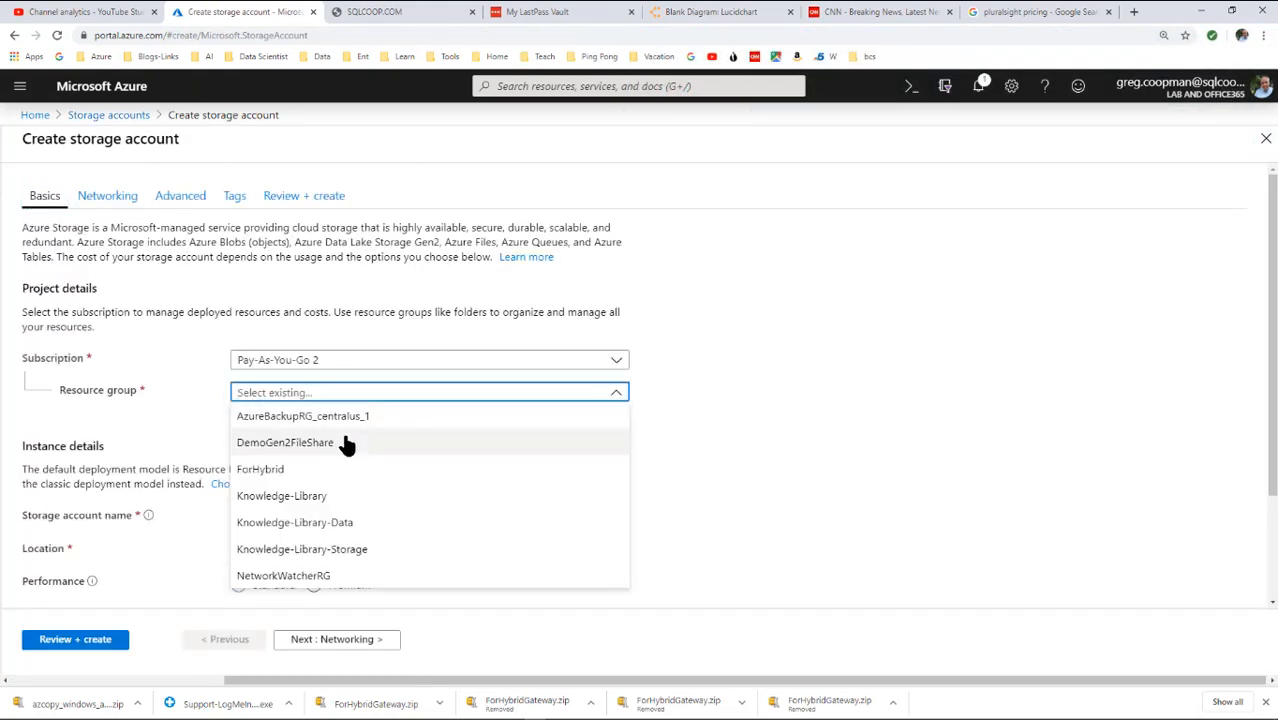
{"action": "left_click", "coordinate": [360, 418]}
{"action": "left_click", "coordinate": [374, 397]}
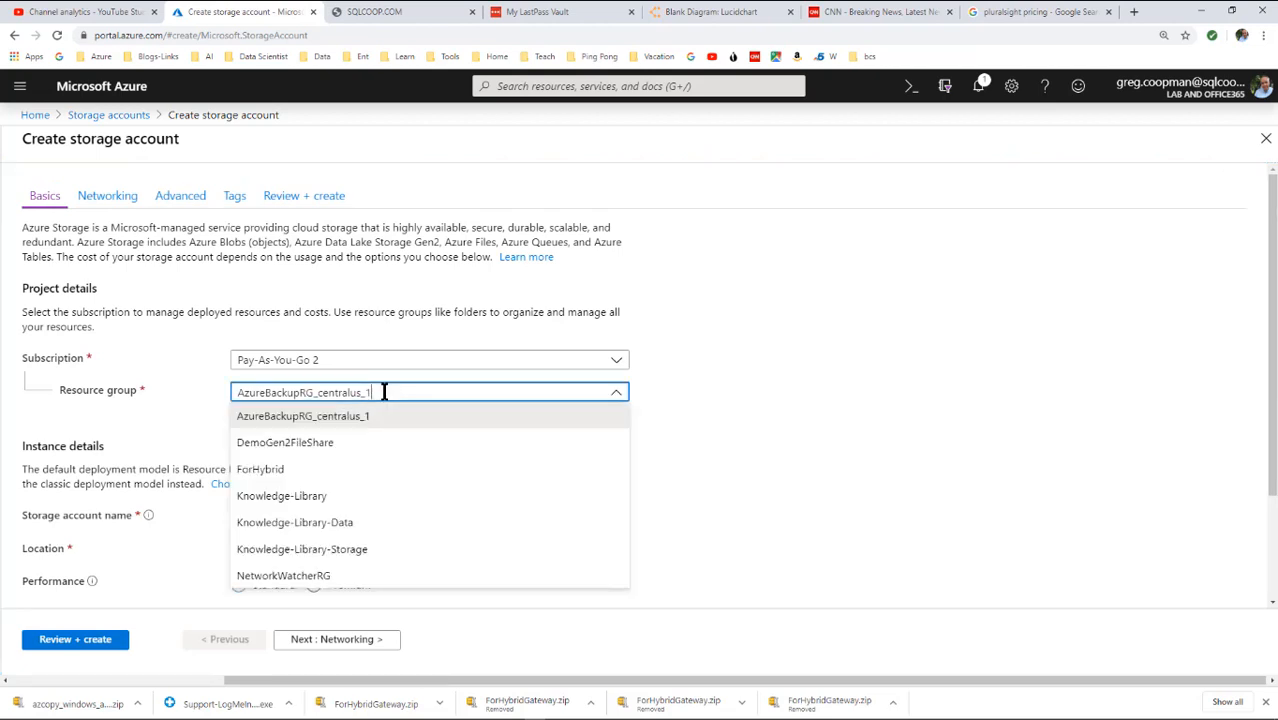
{"action": "left_click", "coordinate": [363, 442]}
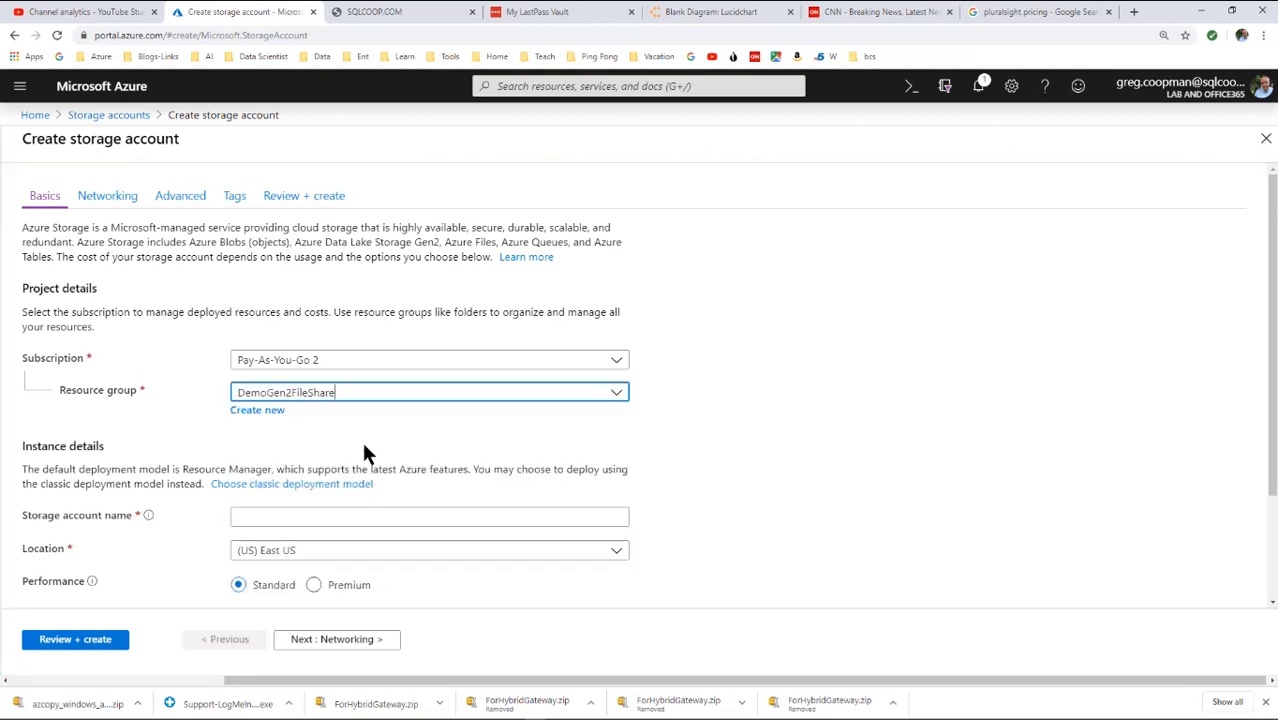
Name the storage account demogen2filesharestore, keep the remaining default settings, and deploy it.
{"action": "left_click", "coordinate": [358, 515]}
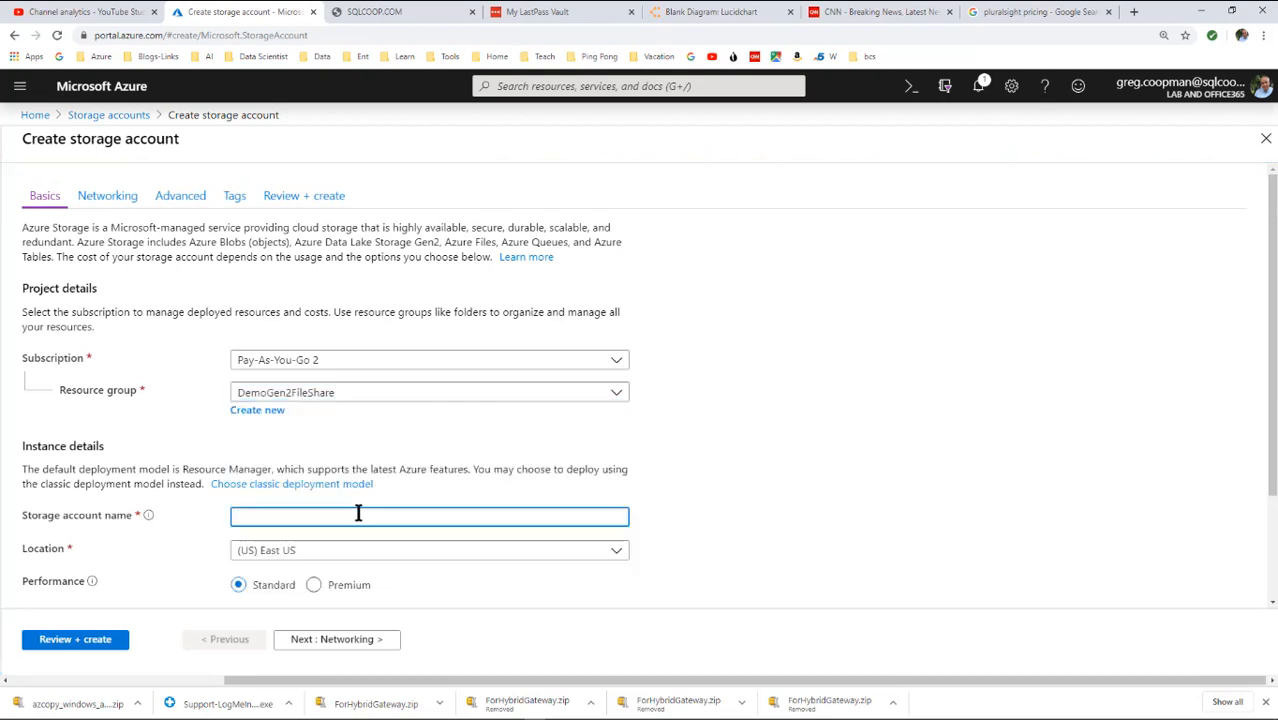
{"action": "type", "text": "demogen2fileshare"}
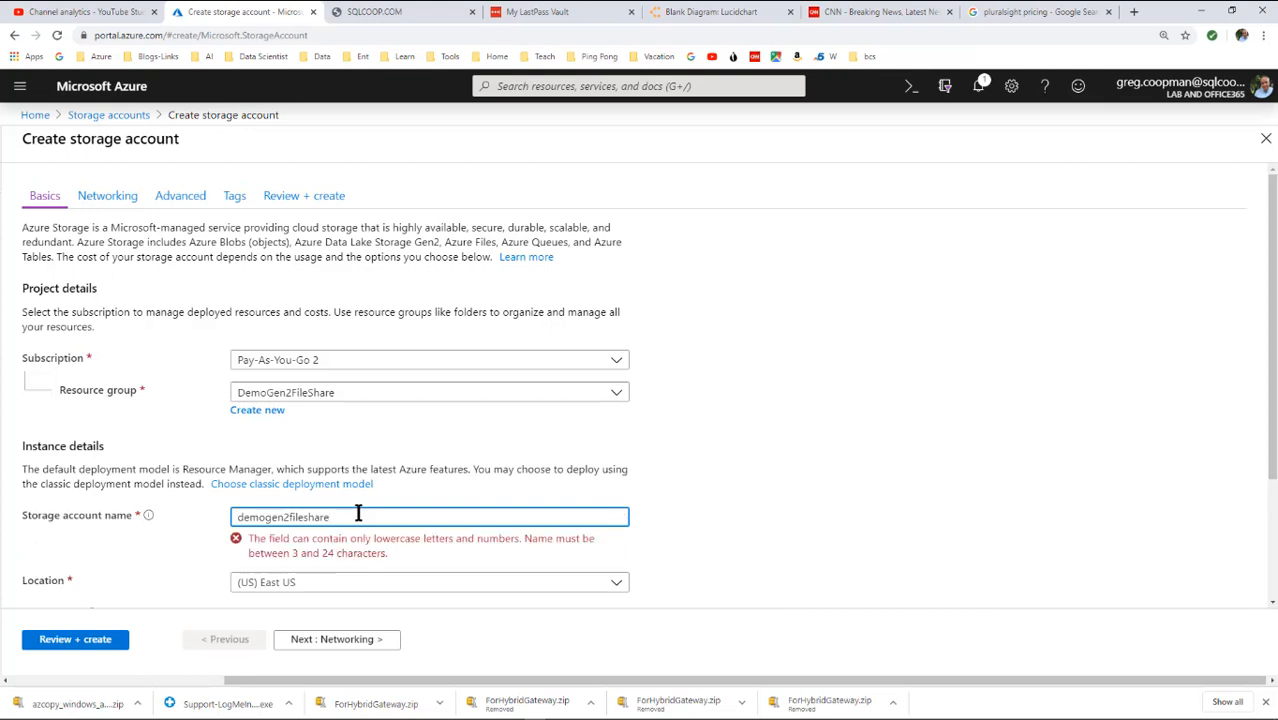
{"action": "key", "text": "BackSpace"}
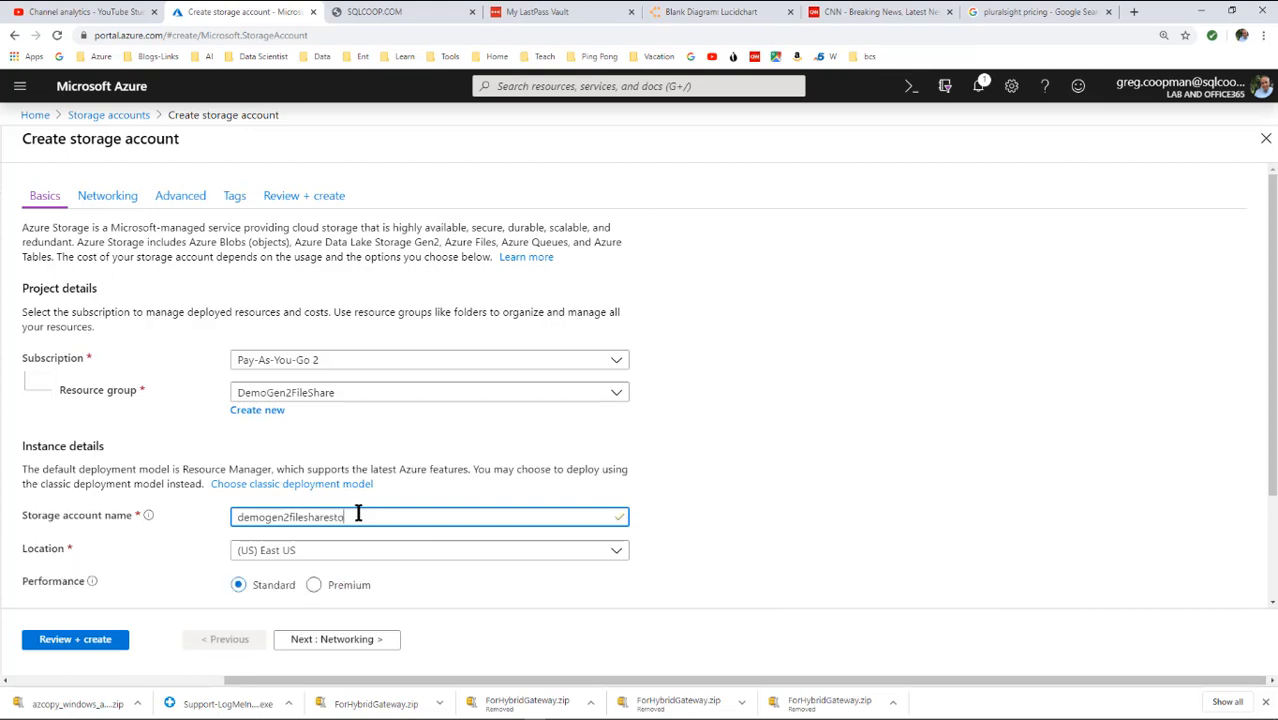
{"action": "key", "text": "BackSpace"}
{"action": "type", "text": "store"}
{"action": "left_click", "coordinate": [60, 645]}
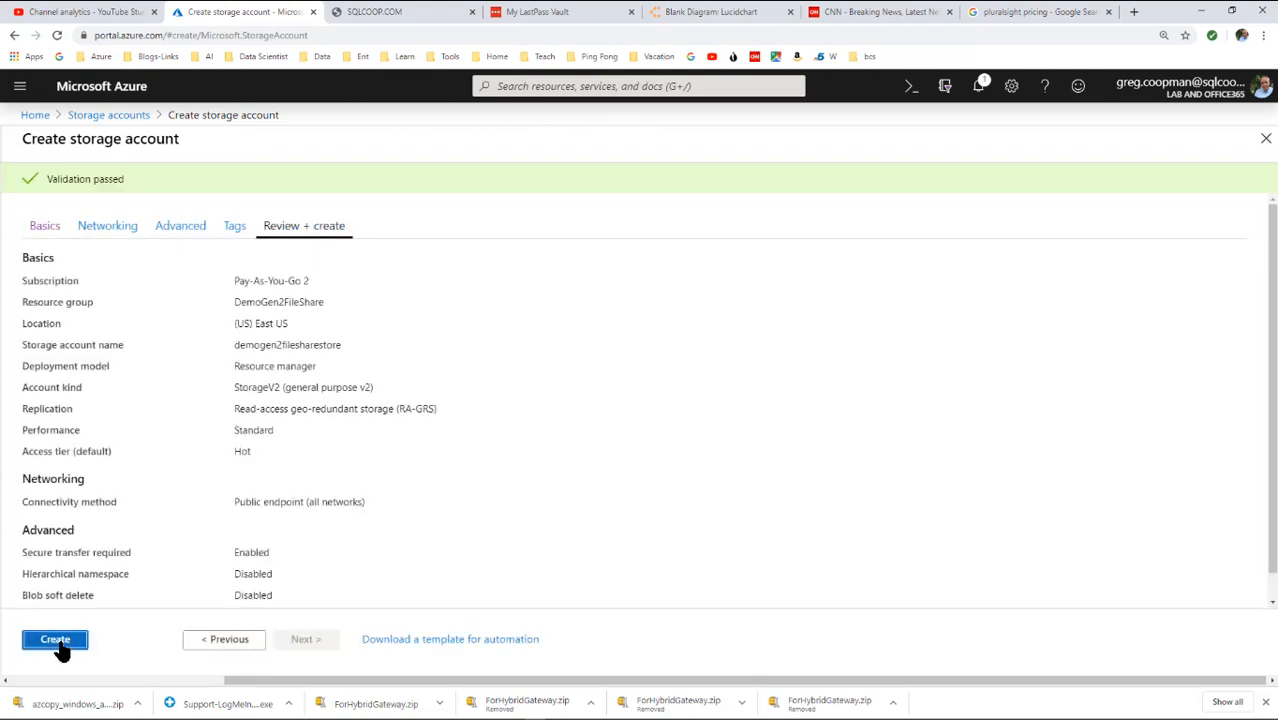
{"action": "left_click", "coordinate": [56, 641]}
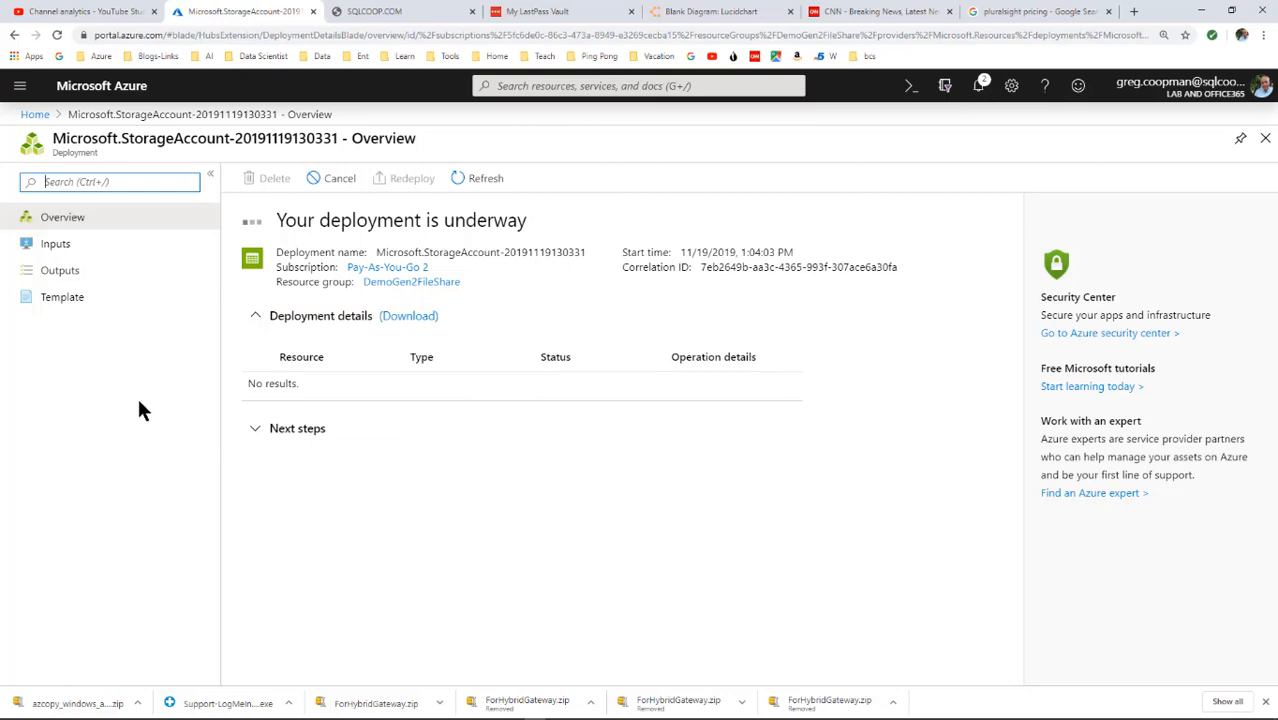
Find the Virtual machines service by searching for "virtual" and start the Lab-04 virtual machine.
{"action": "left_click", "coordinate": [519, 86]}
{"action": "type", "text": "ci"}
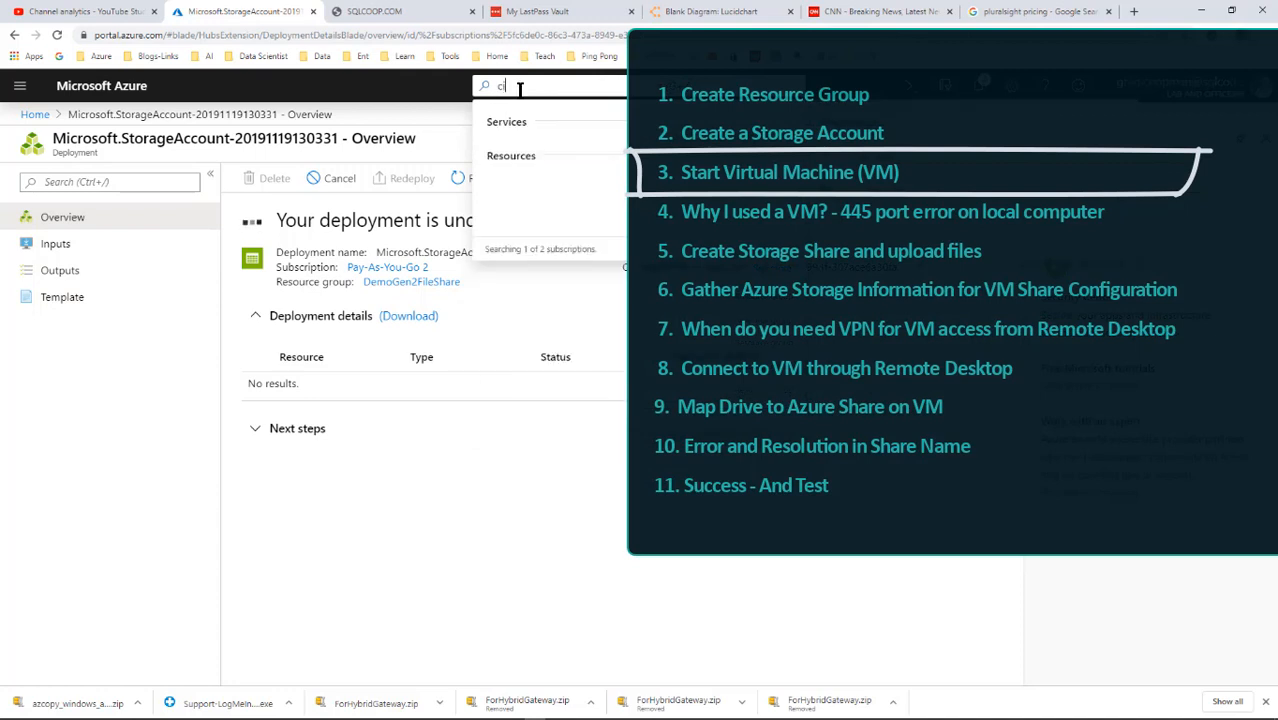
{"action": "key", "text": "BackSpace"}
{"action": "key", "text": "BackSpace"}
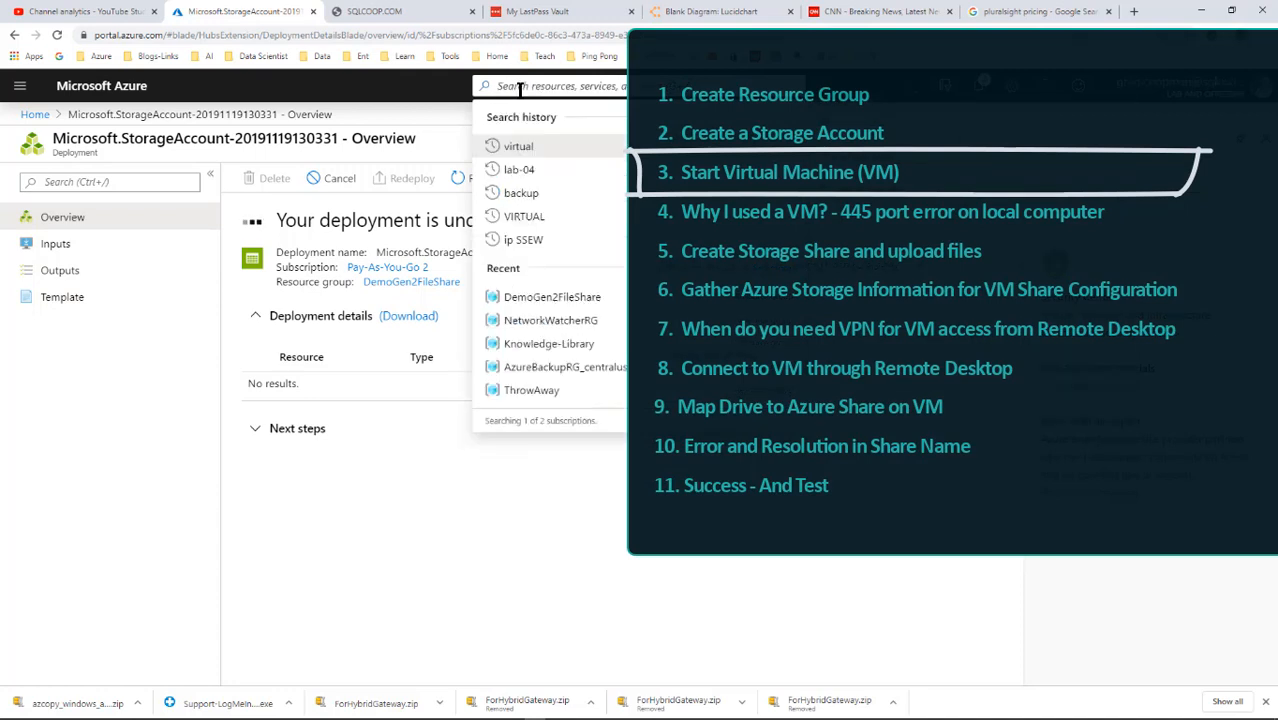
{"action": "type", "text": "virt"}
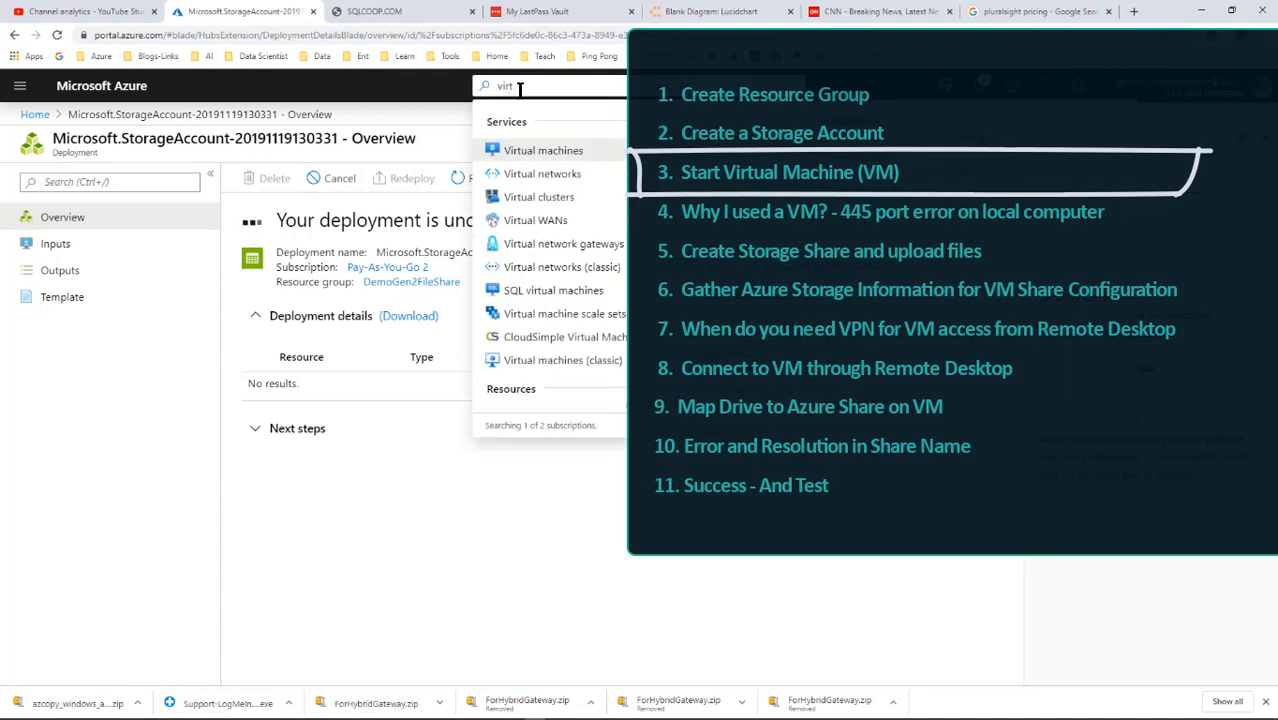
{"action": "type", "text": "ual"}
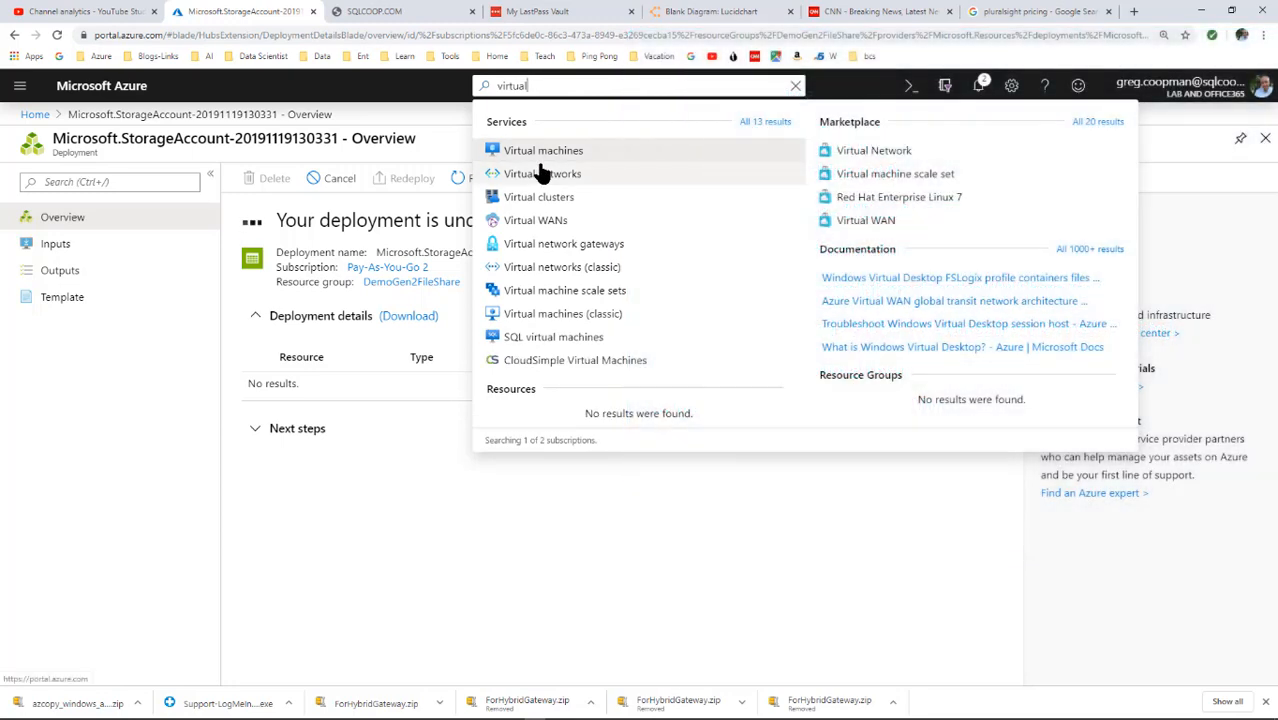
{"action": "left_click", "coordinate": [541, 155]}
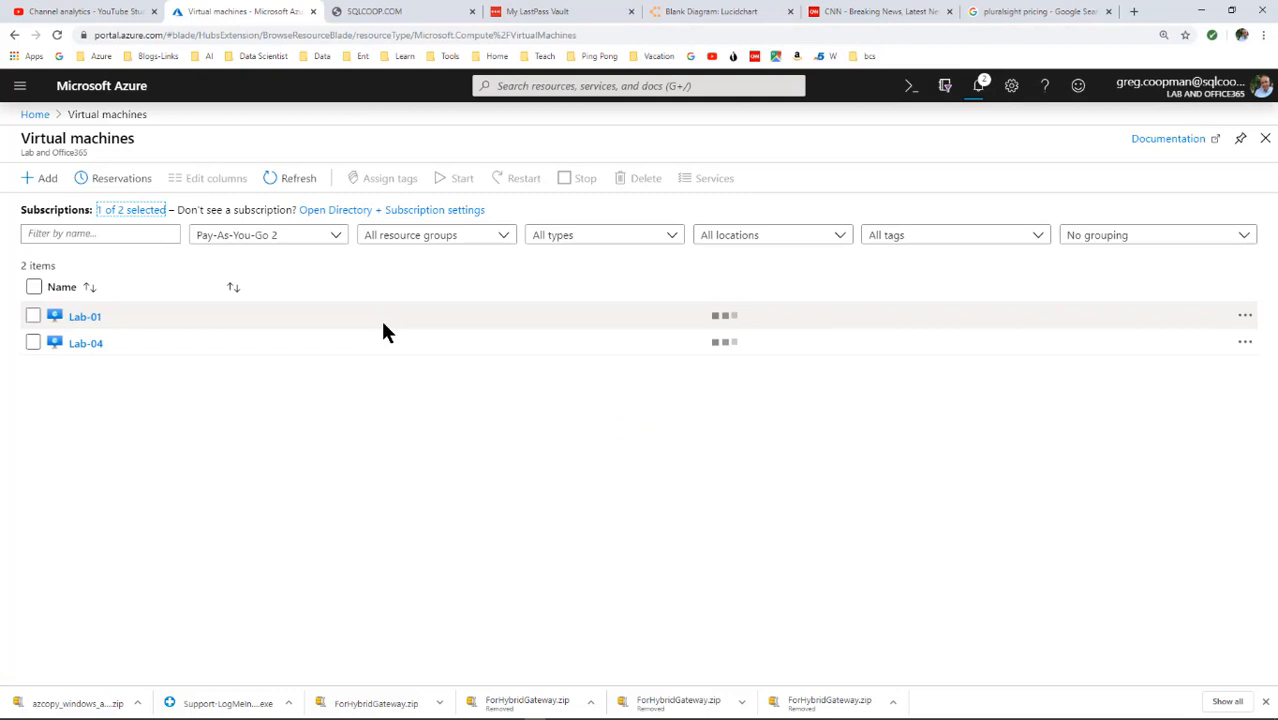
{"action": "left_click", "coordinate": [82, 344]}
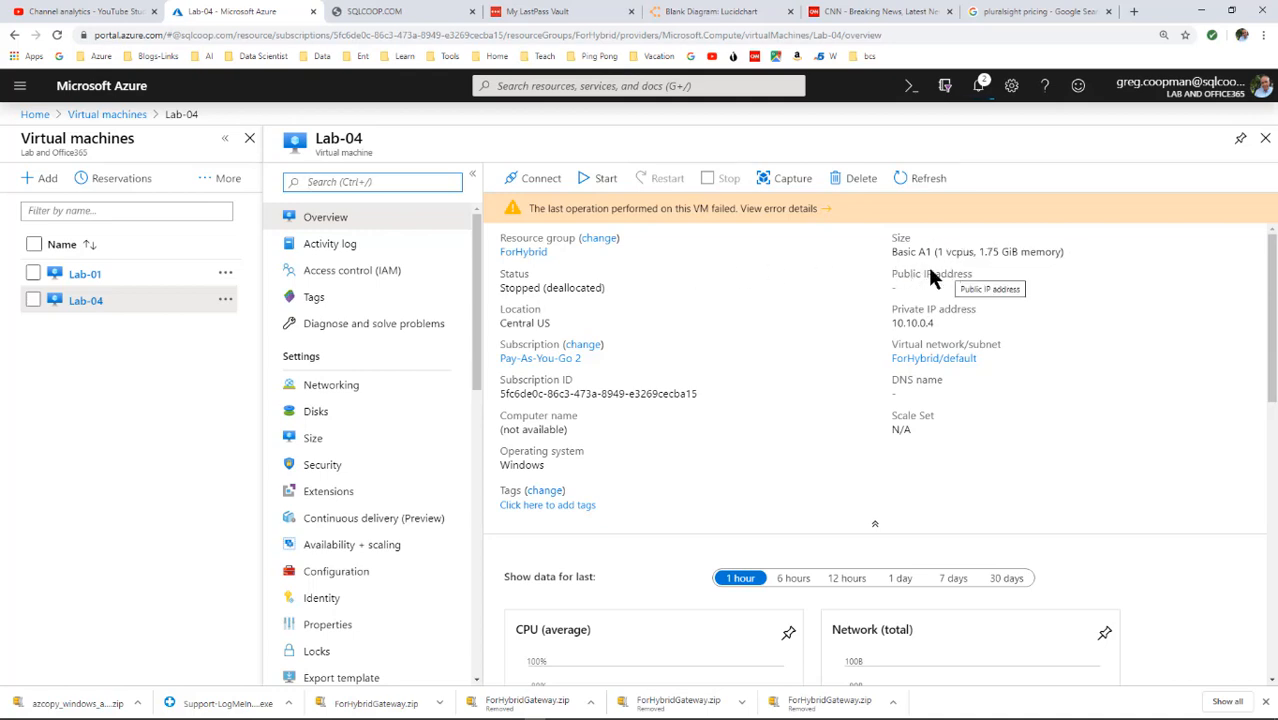
{"action": "left_click", "coordinate": [592, 184]}
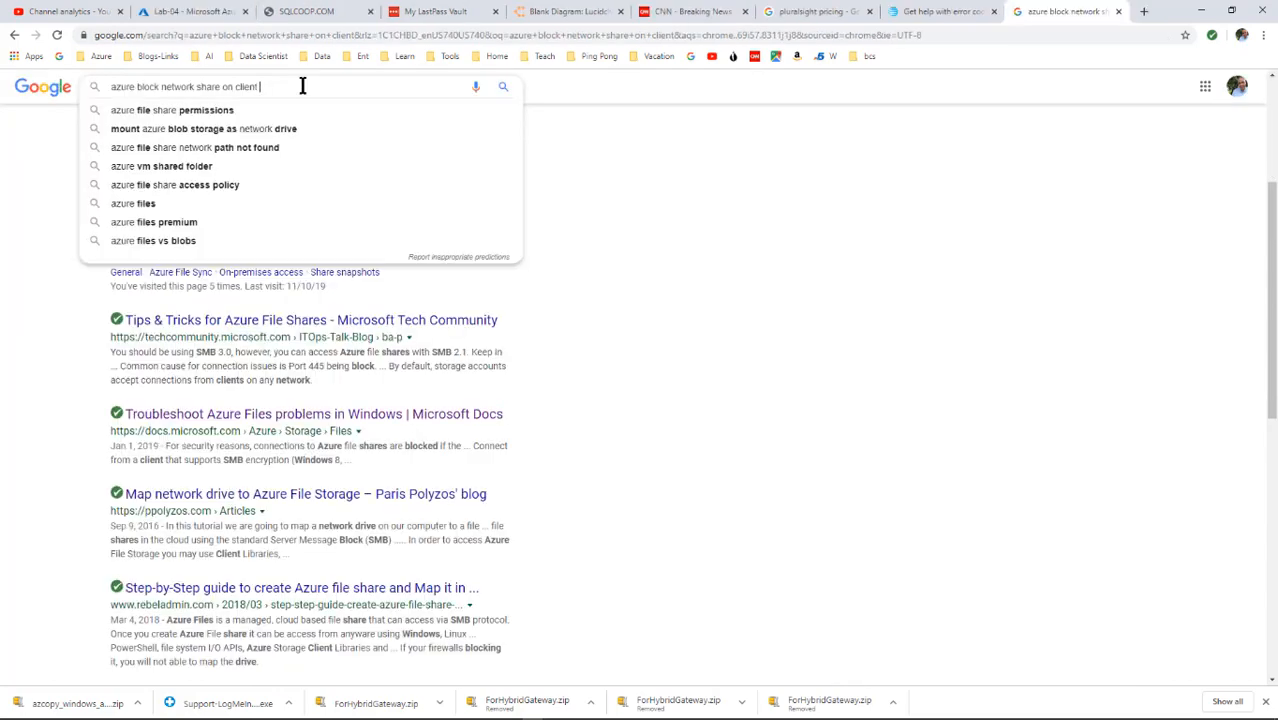
Search Google for "azure block network share on client port 445" and open the MSDN thread about SMB port 445 being blocked.
{"action": "type", "text": "port 44"}
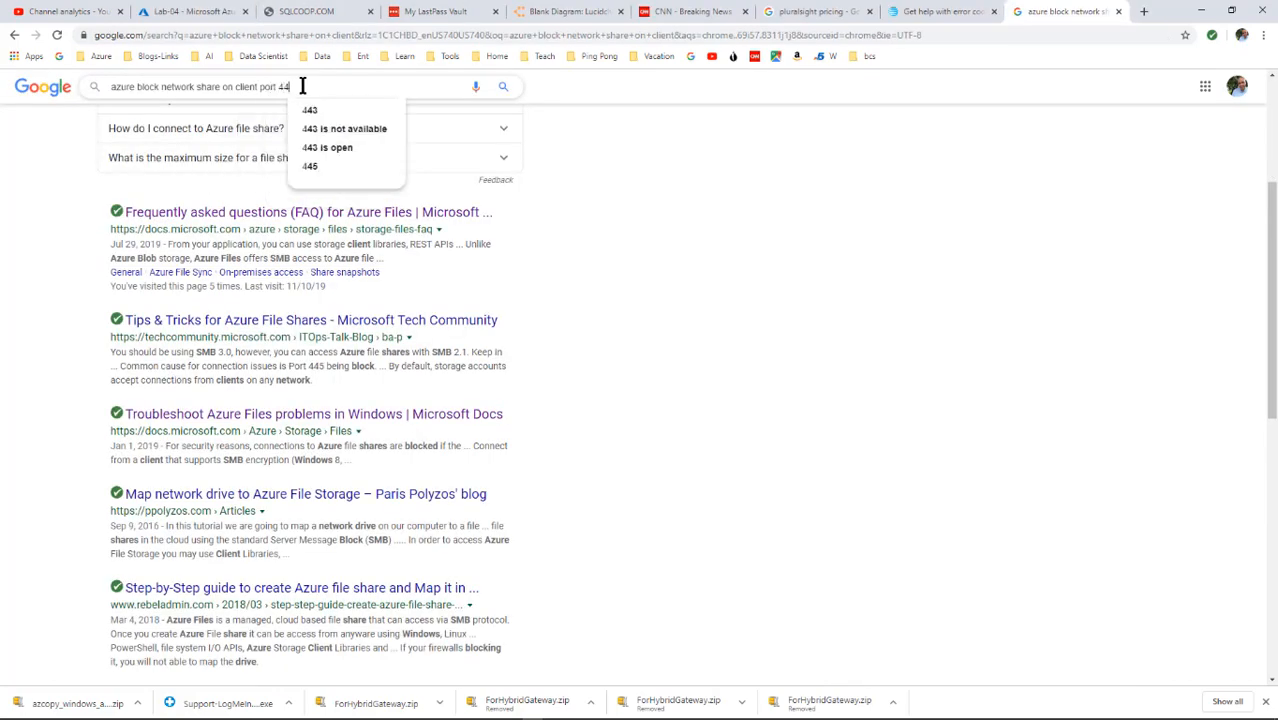
{"action": "type", "text": "5"}
{"action": "key", "text": "Return"}
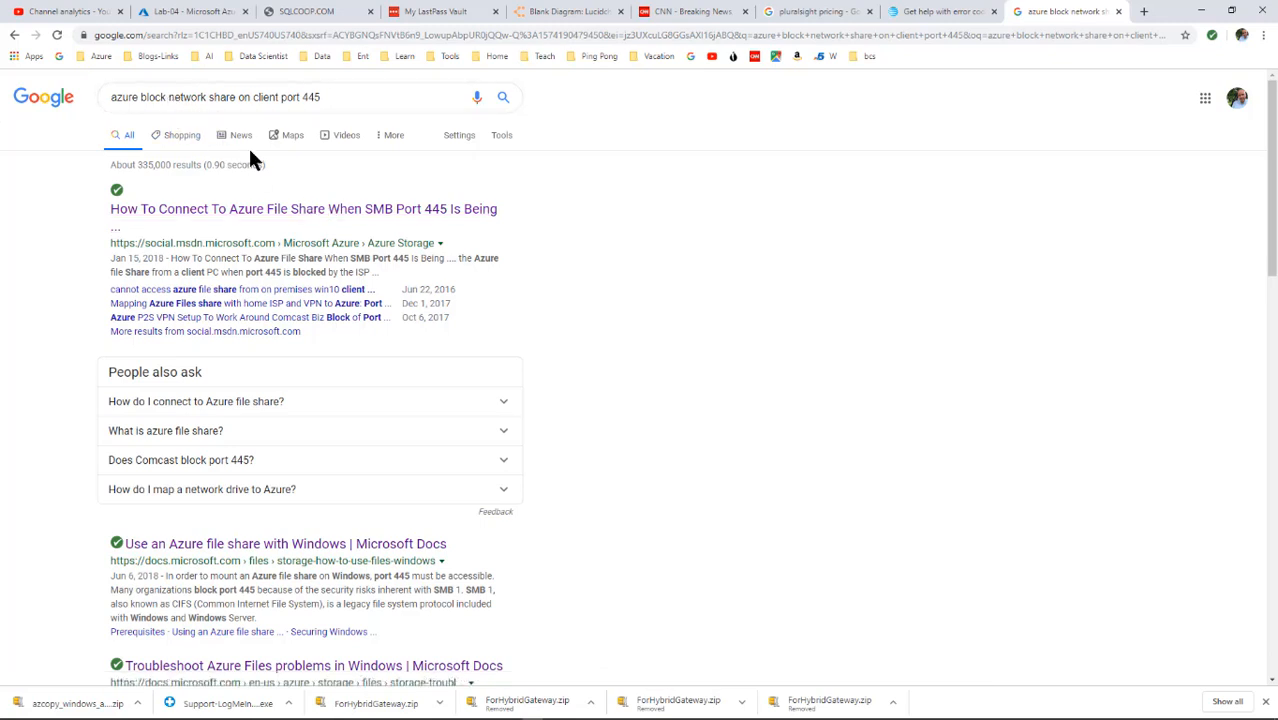
{"action": "left_click", "coordinate": [273, 210]}
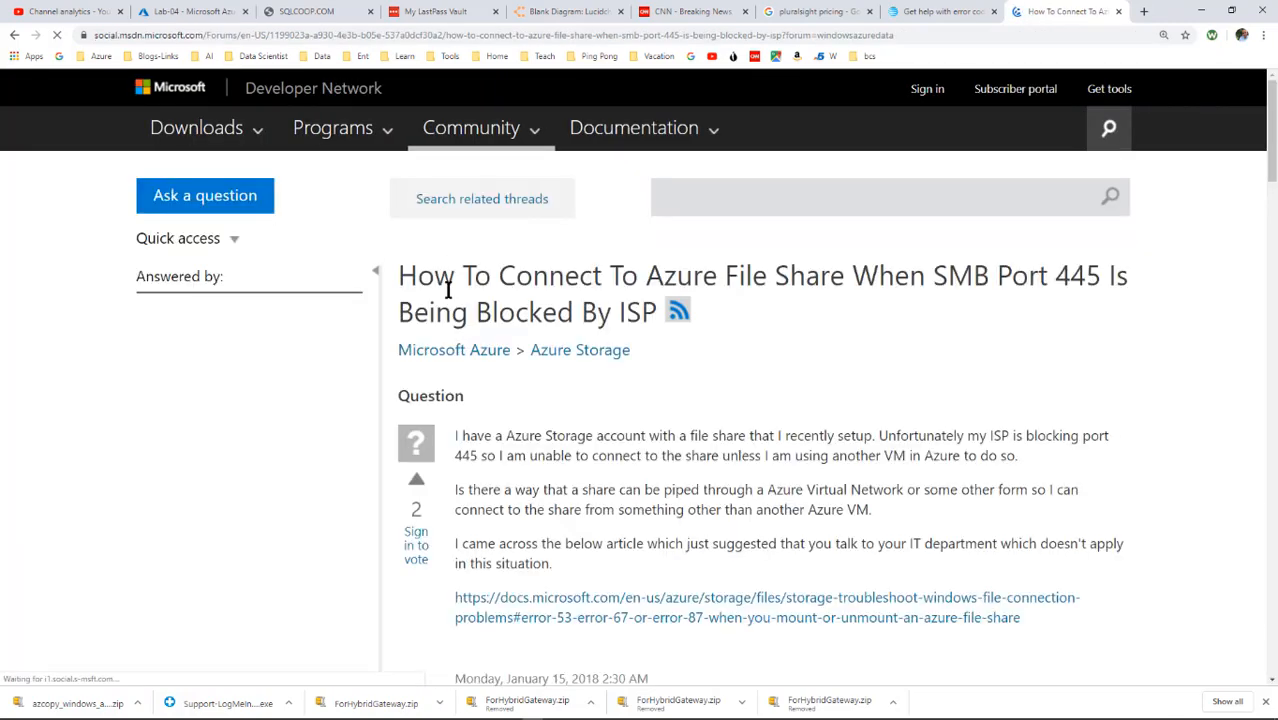
Examine the thread's question and answers about workarounds for a blocked port 445, and return to the search results.
{"action": "scroll", "coordinate": [557, 380], "scroll_direction": "down", "scroll_amount": 8}
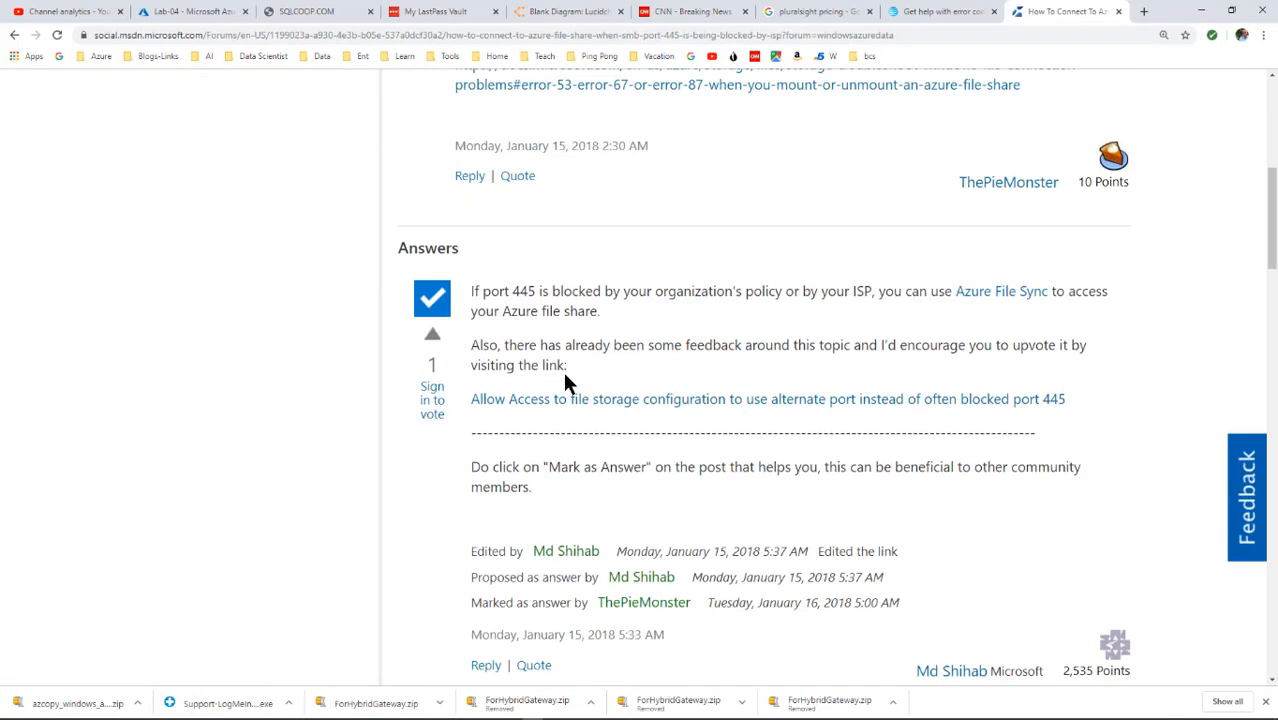
{"action": "scroll", "coordinate": [565, 380], "scroll_direction": "down", "scroll_amount": 15}
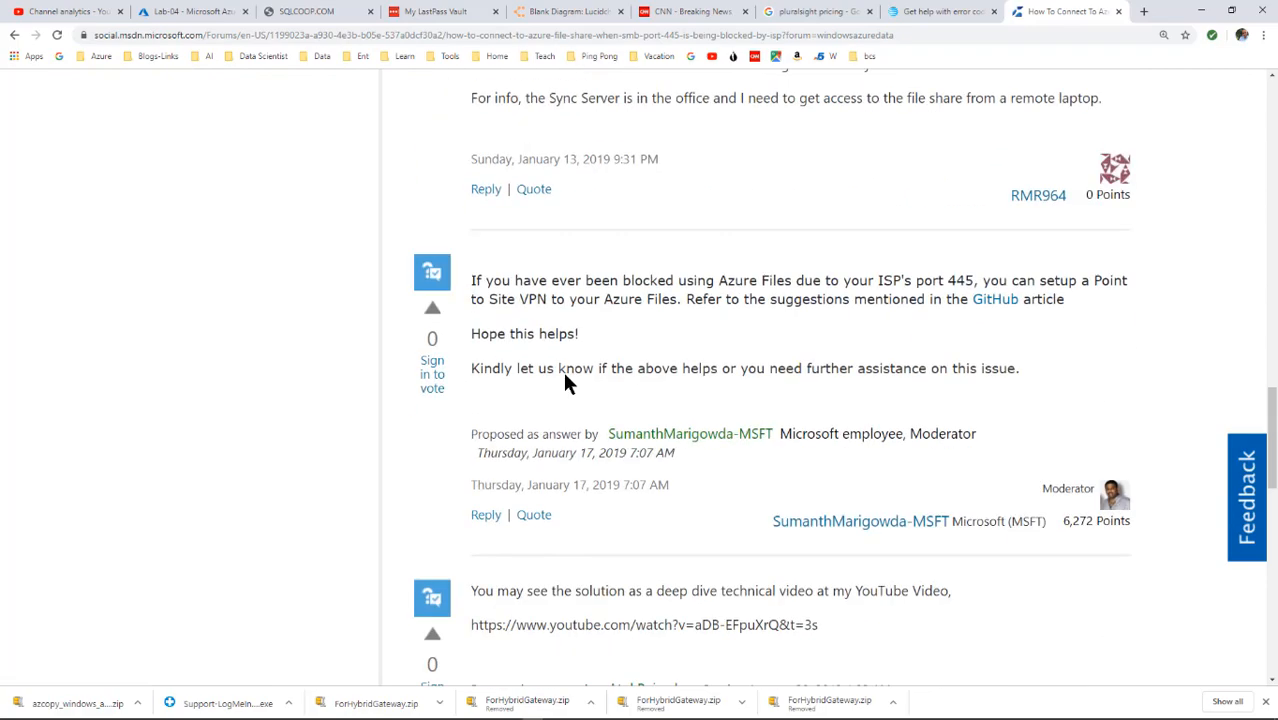
{"action": "scroll", "coordinate": [564, 374], "scroll_direction": "down", "scroll_amount": 5}
{"action": "scroll", "coordinate": [564, 378], "scroll_direction": "up", "scroll_amount": 5}
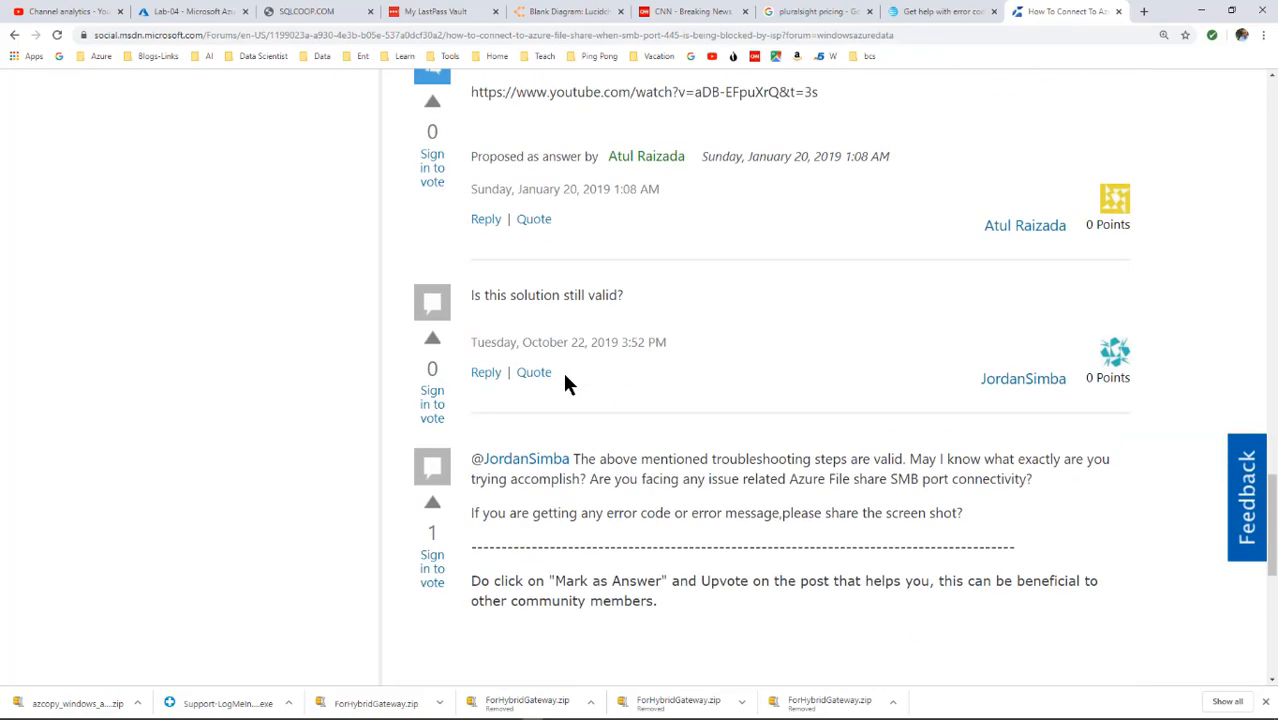
{"action": "scroll", "coordinate": [565, 380], "scroll_direction": "up", "scroll_amount": 3}
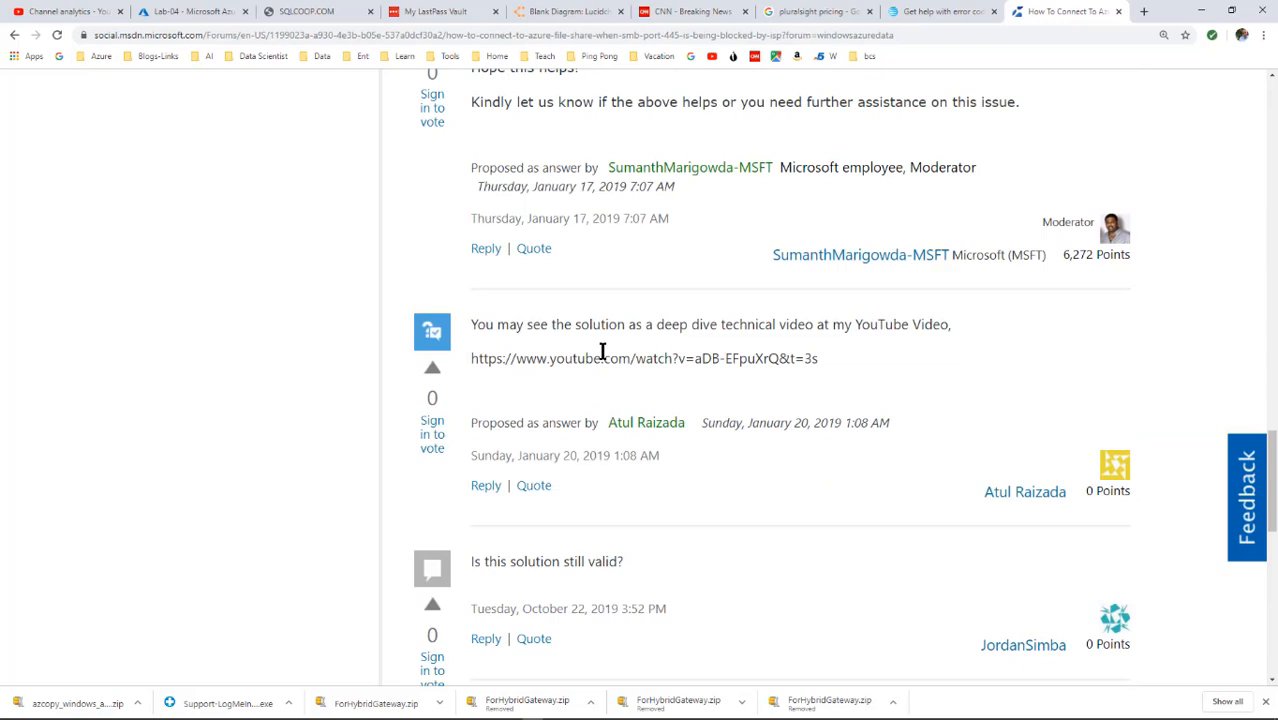
{"action": "scroll", "coordinate": [603, 350], "scroll_direction": "up", "scroll_amount": 5}
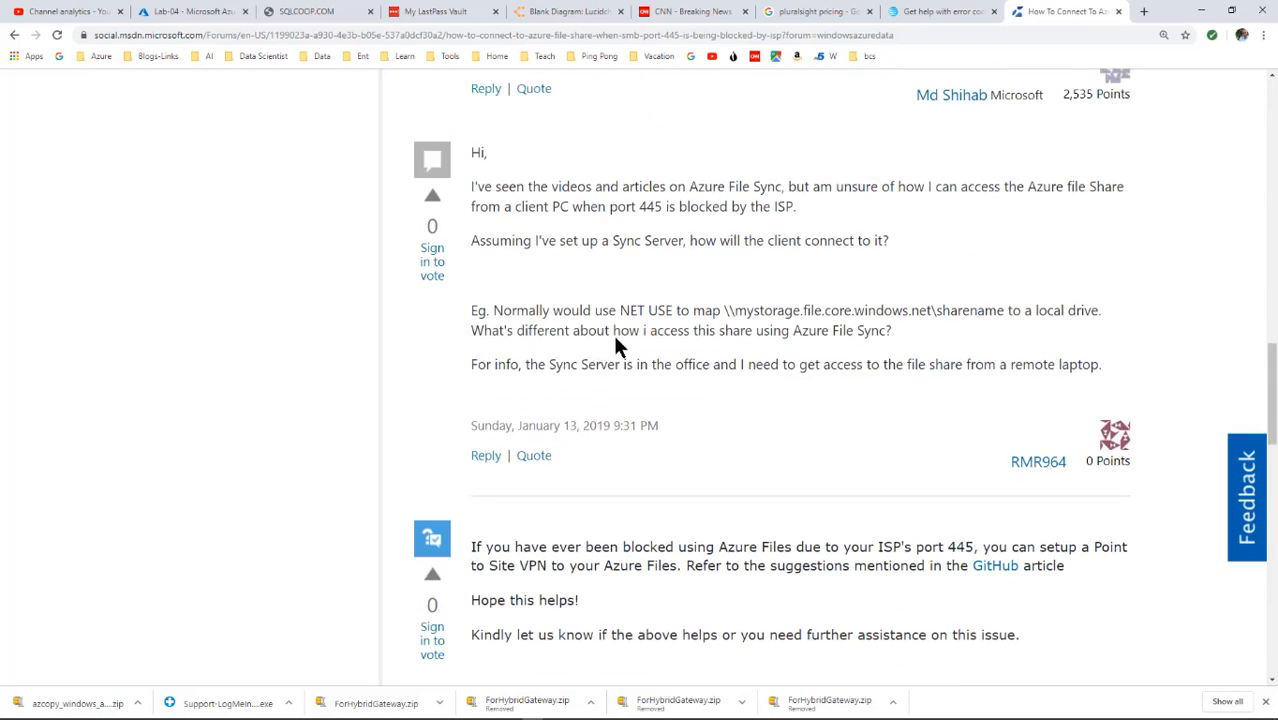
{"action": "scroll", "coordinate": [700, 535], "scroll_direction": "down", "scroll_amount": 3}
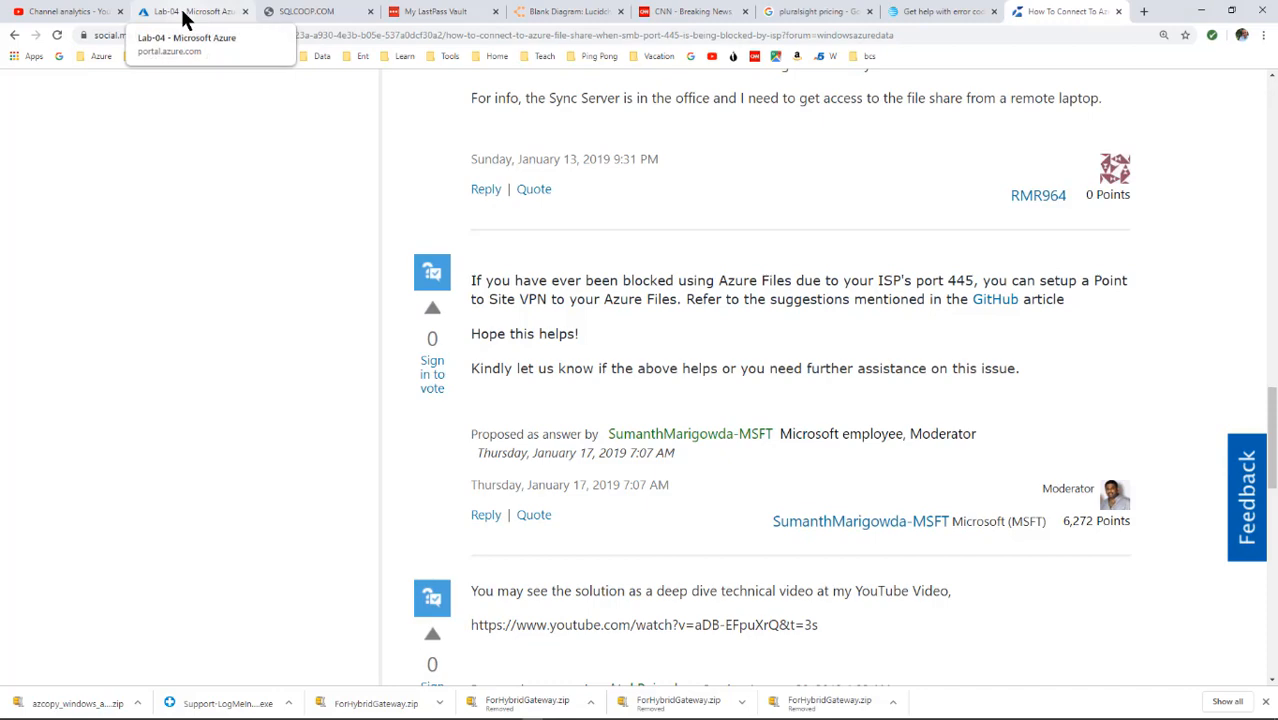
{"action": "scroll", "coordinate": [620, 392], "scroll_direction": "up", "scroll_amount": 15}
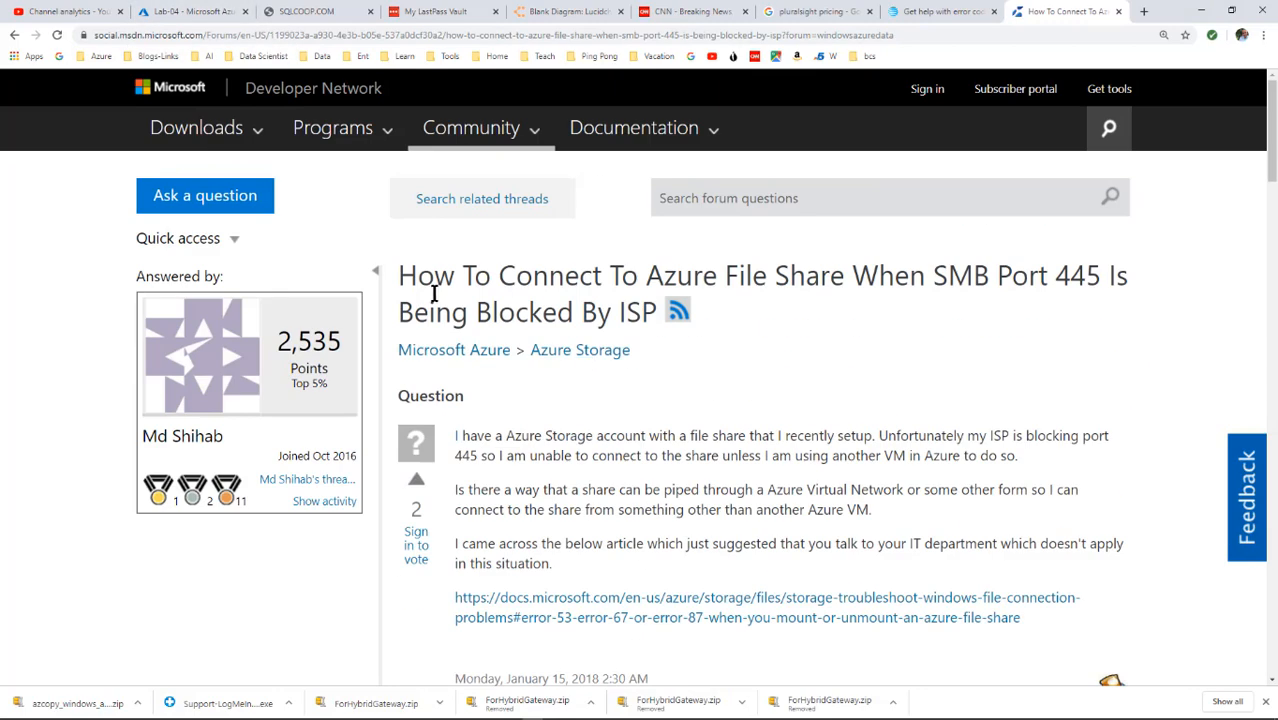
{"action": "left_click", "coordinate": [14, 35]}
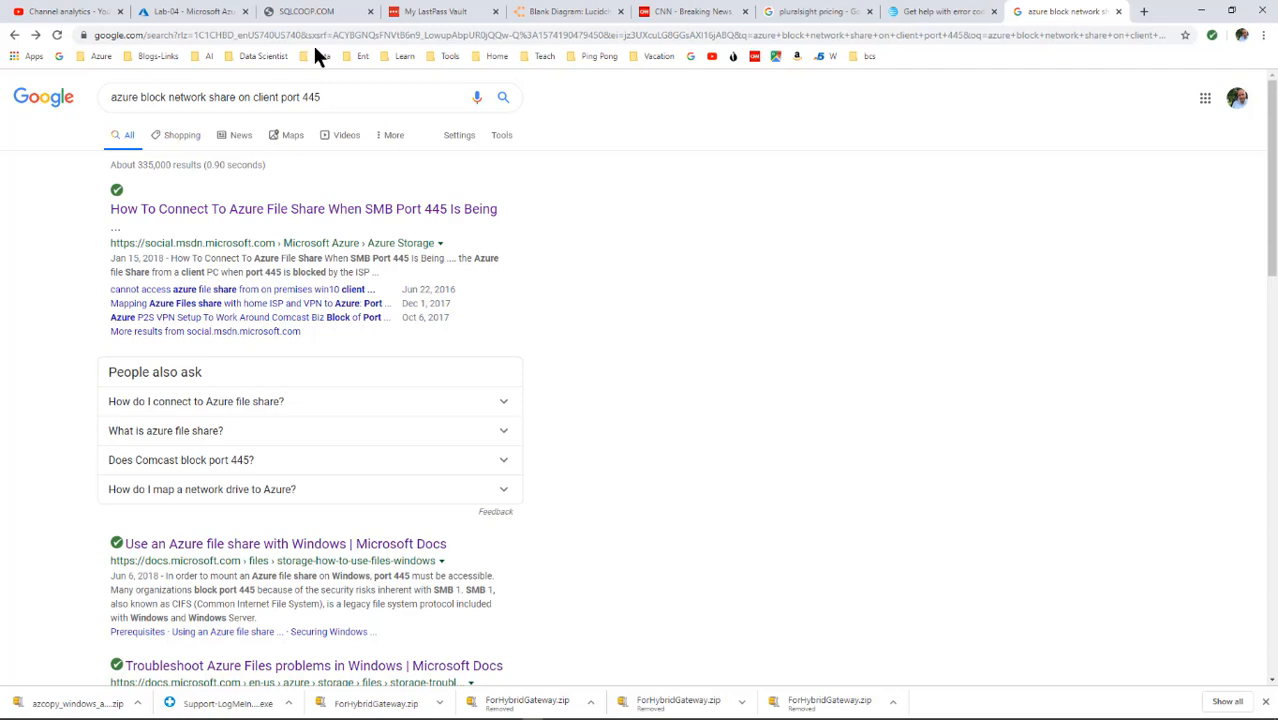
Return to the Azure portal and open the Lab-04 virtual machine's overview to check its status.
{"action": "left_click", "coordinate": [180, 11]}
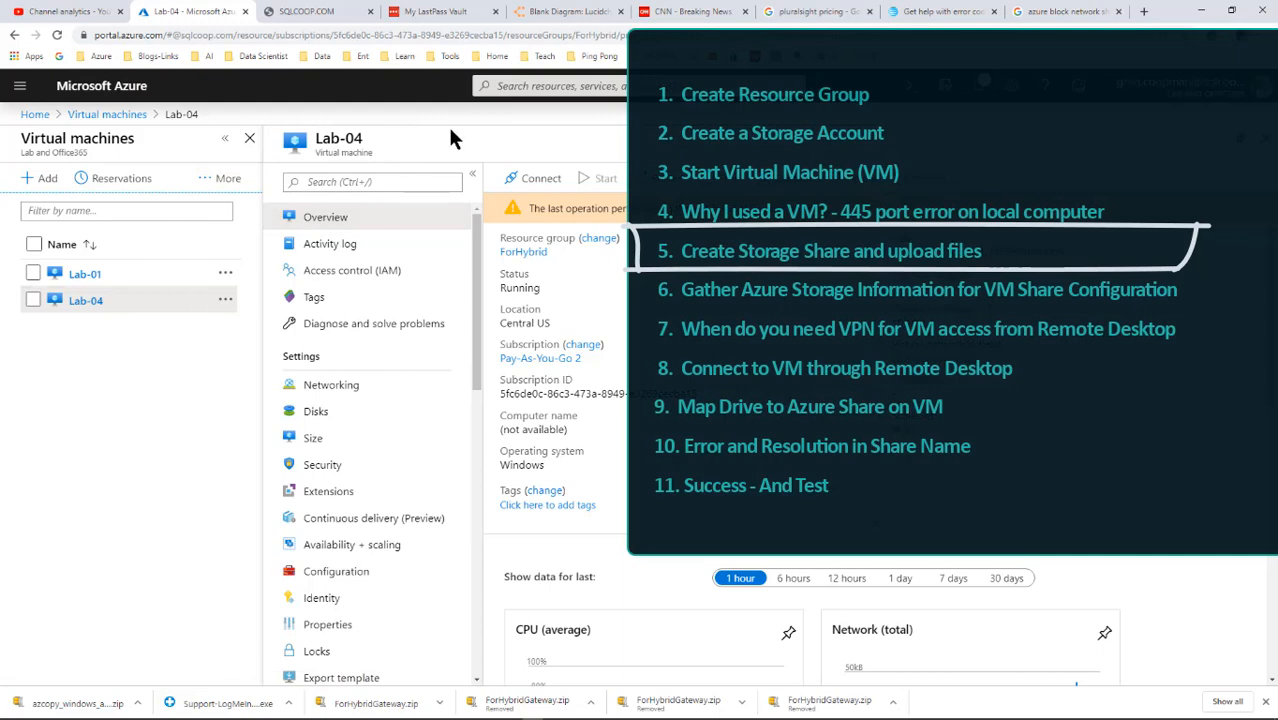
{"action": "left_click", "coordinate": [516, 88]}
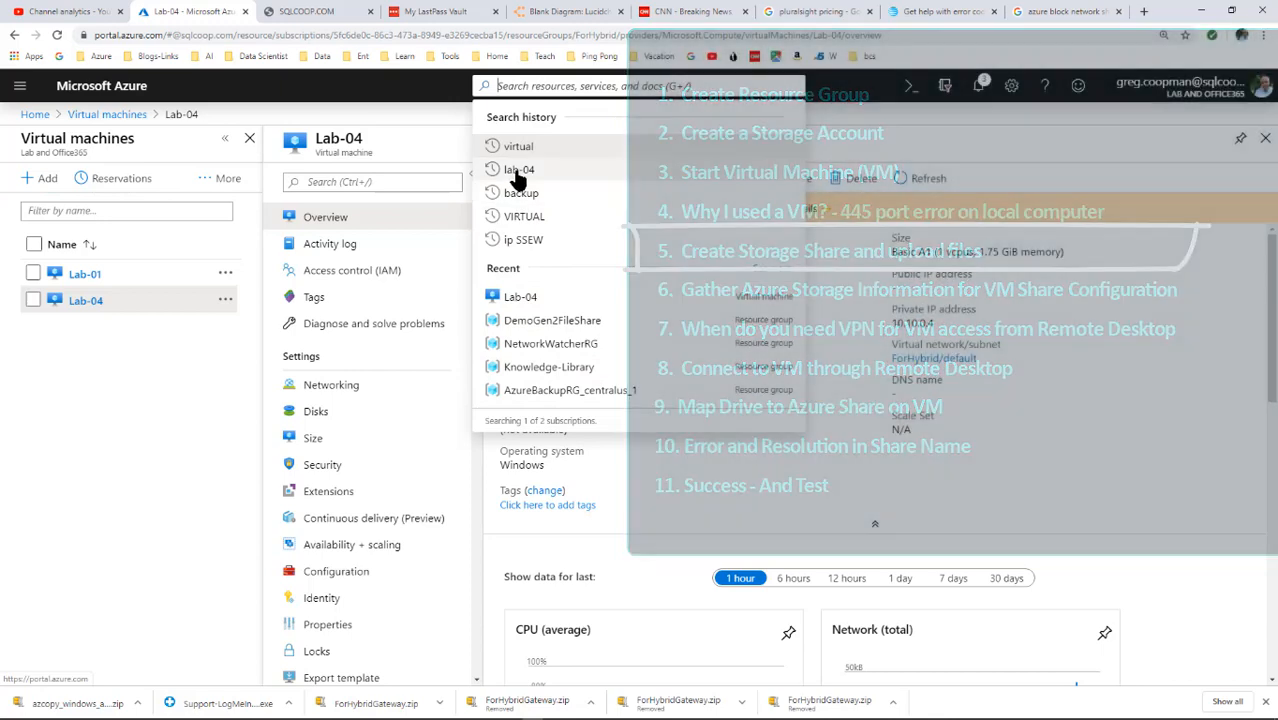
{"action": "left_click", "coordinate": [518, 172]}
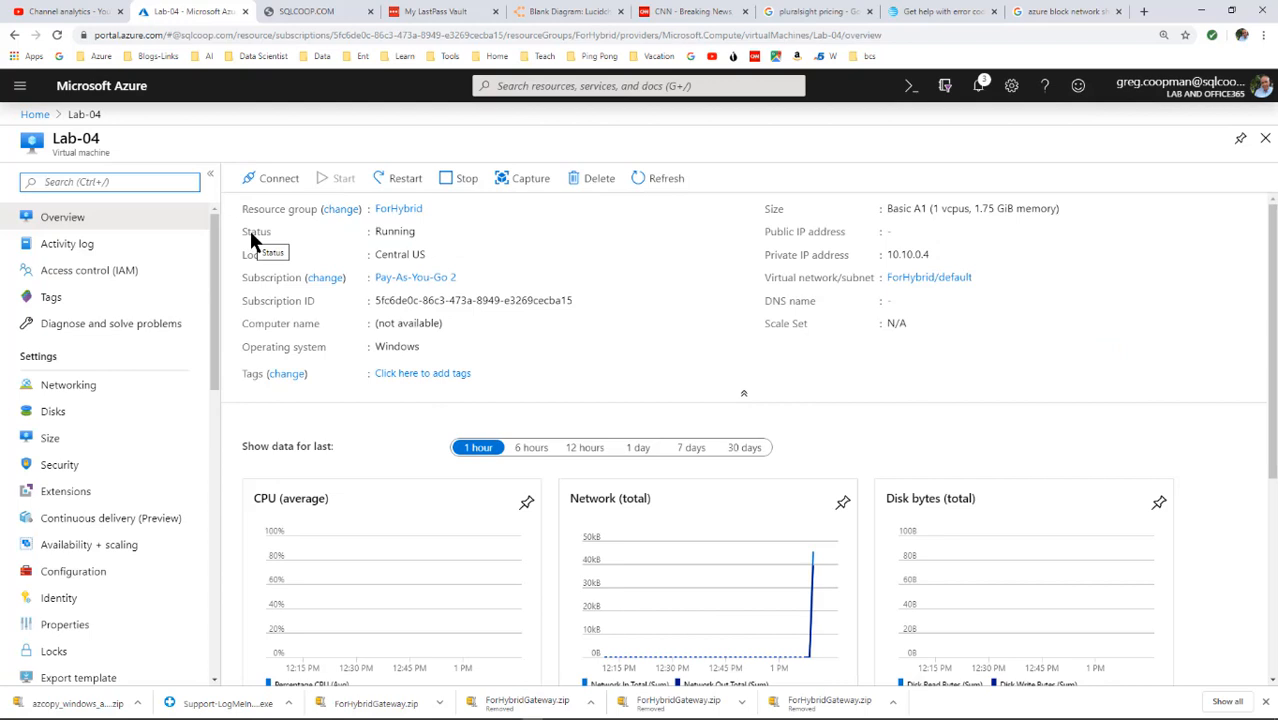
Open the demogen2filesharestore storage account in the DemoGen2FileShare resource group and bring up its Storage Explorer.
{"action": "left_click", "coordinate": [513, 85]}
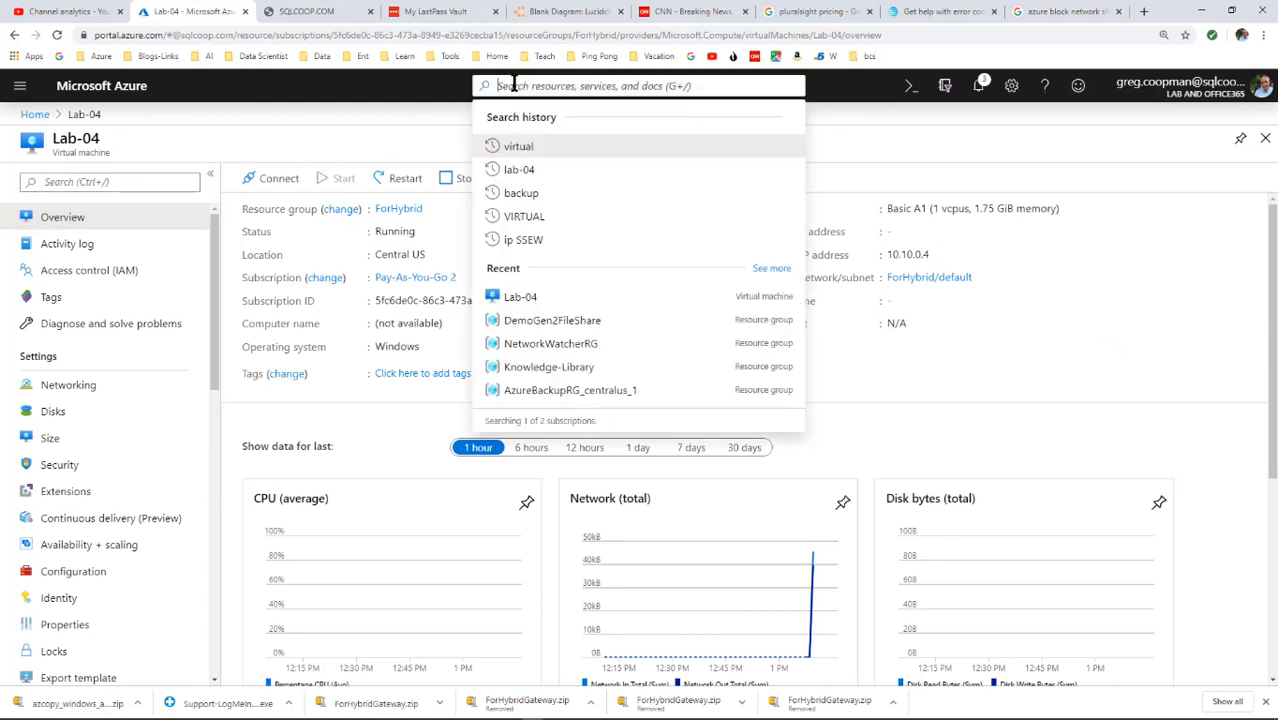
{"action": "left_click", "coordinate": [542, 324]}
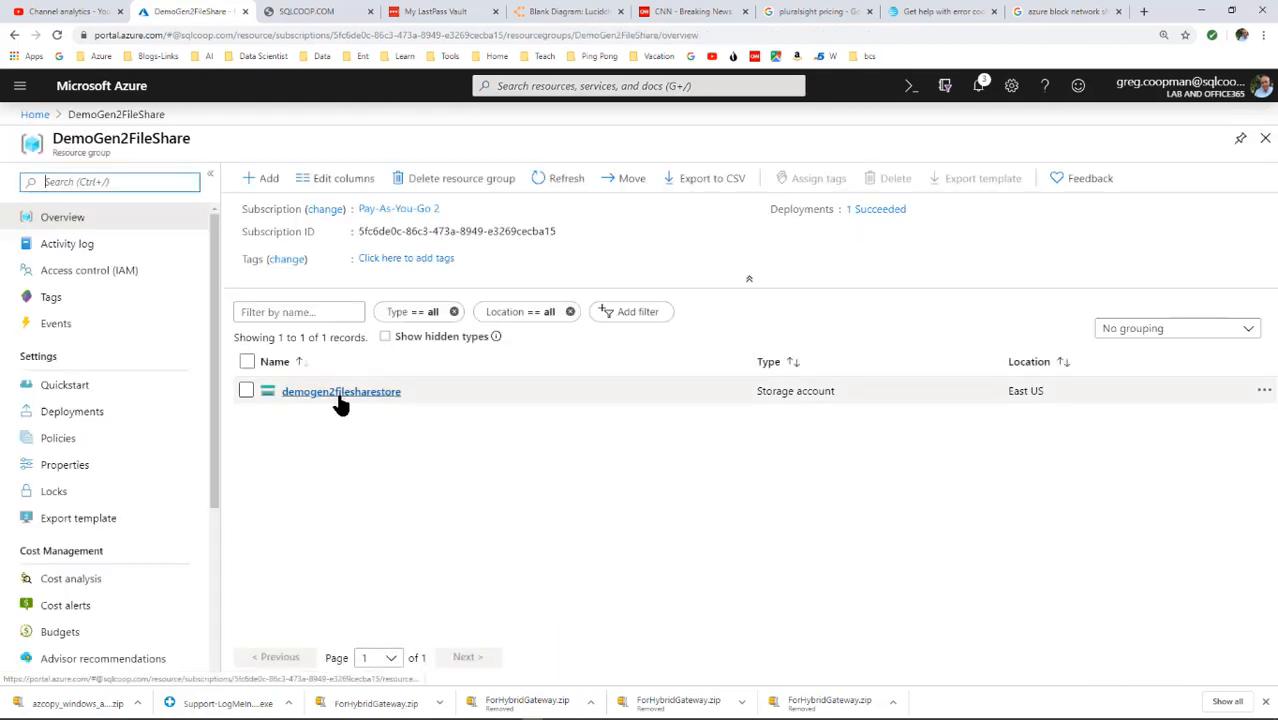
{"action": "left_click", "coordinate": [338, 396]}
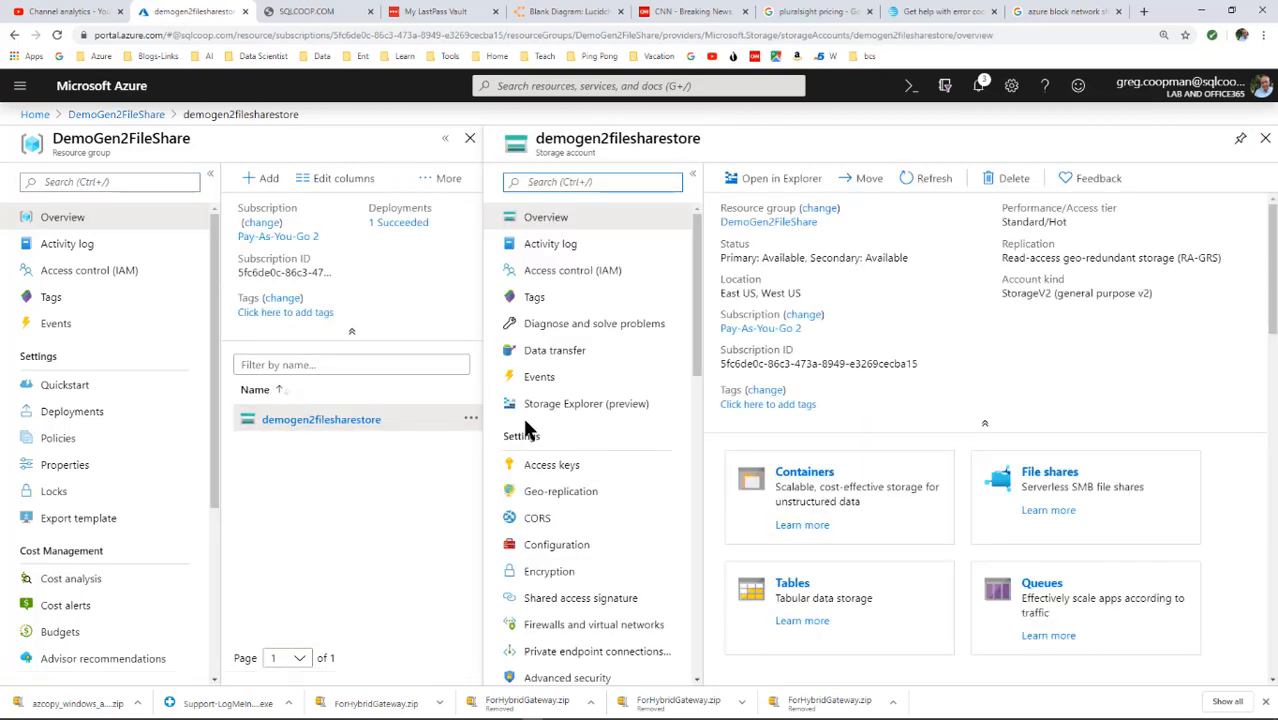
{"action": "left_click", "coordinate": [573, 405]}
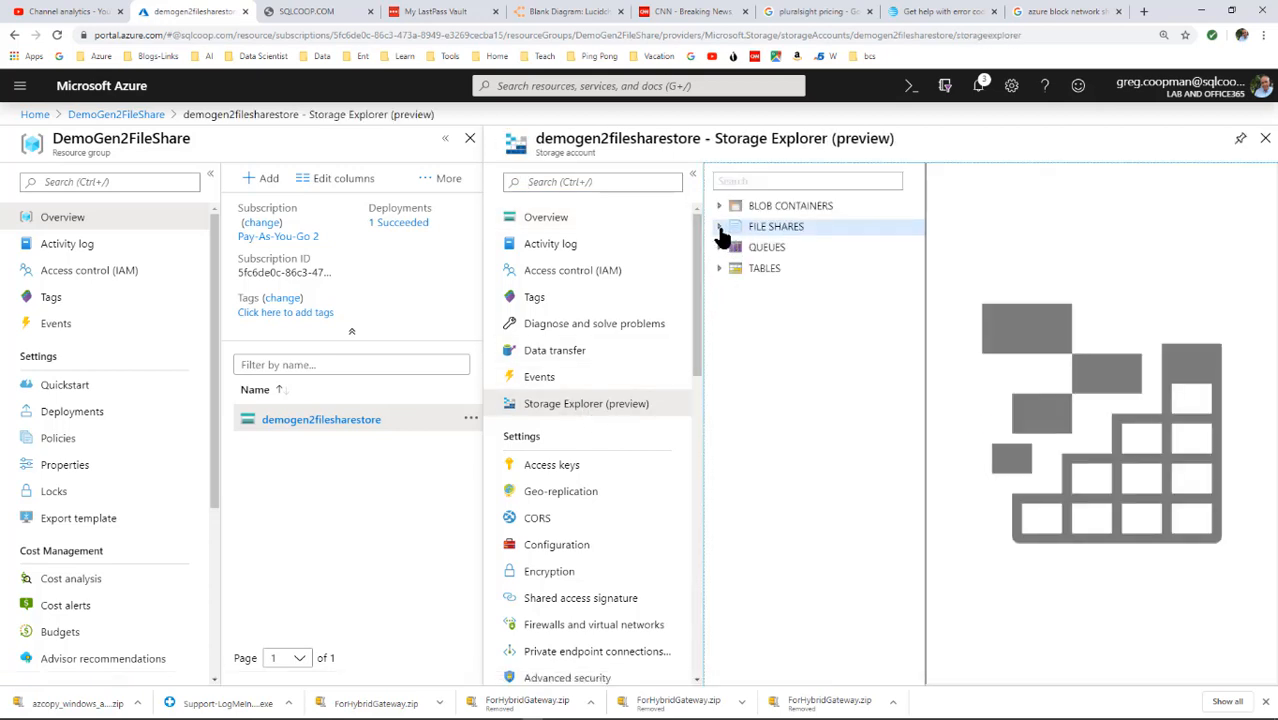
Create a file share named gregcfileshare with a 5 GiB quota in the storage account.
{"action": "left_click", "coordinate": [719, 228]}
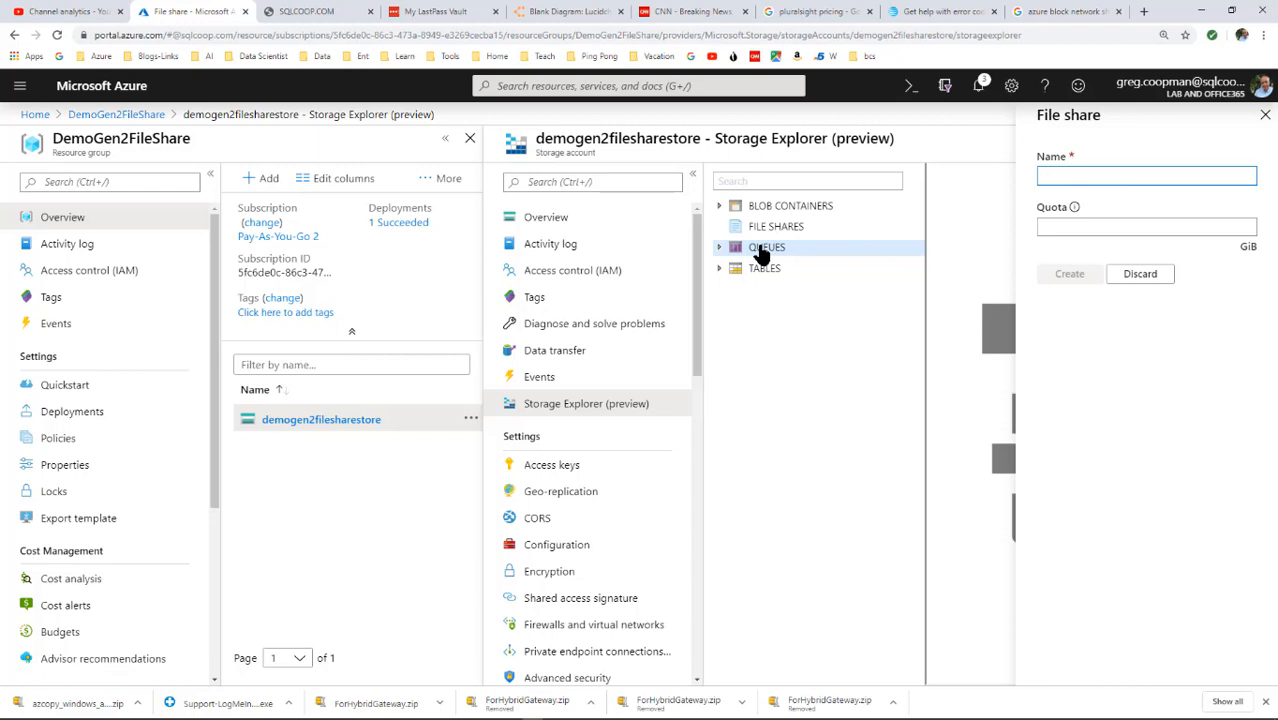
{"action": "type", "text": "greg"}
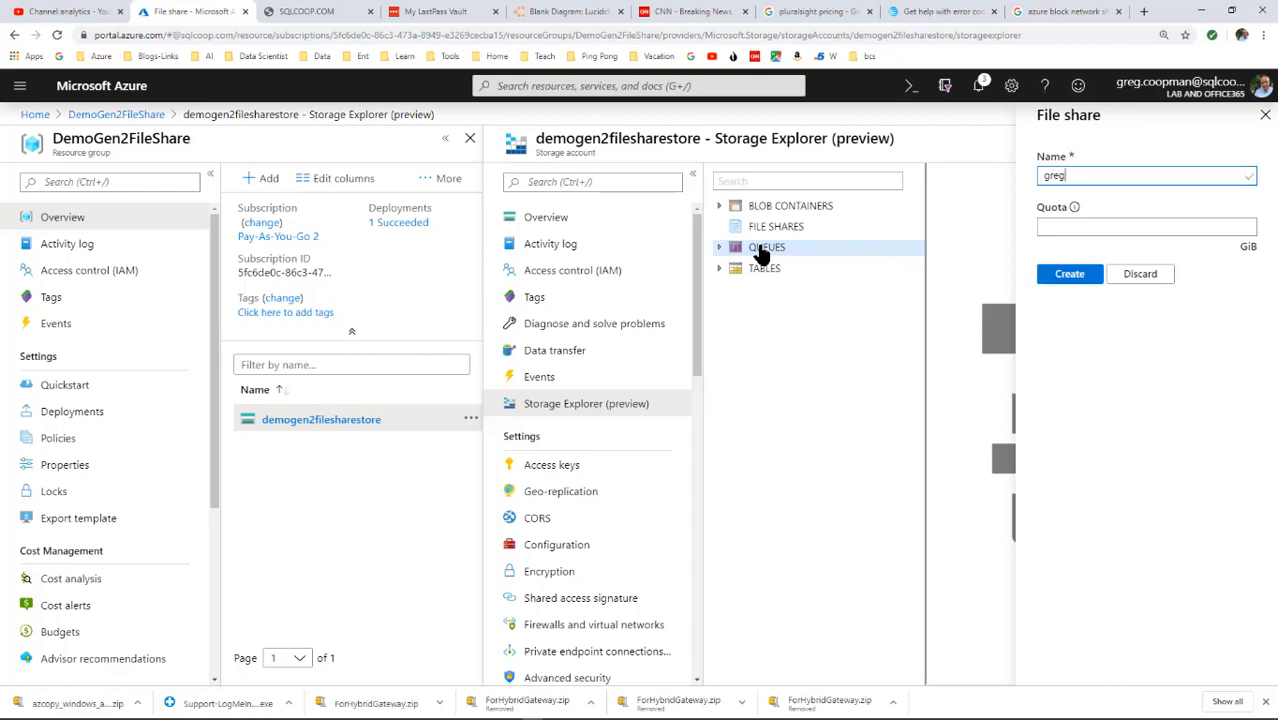
{"action": "type", "text": "cfileshare"}
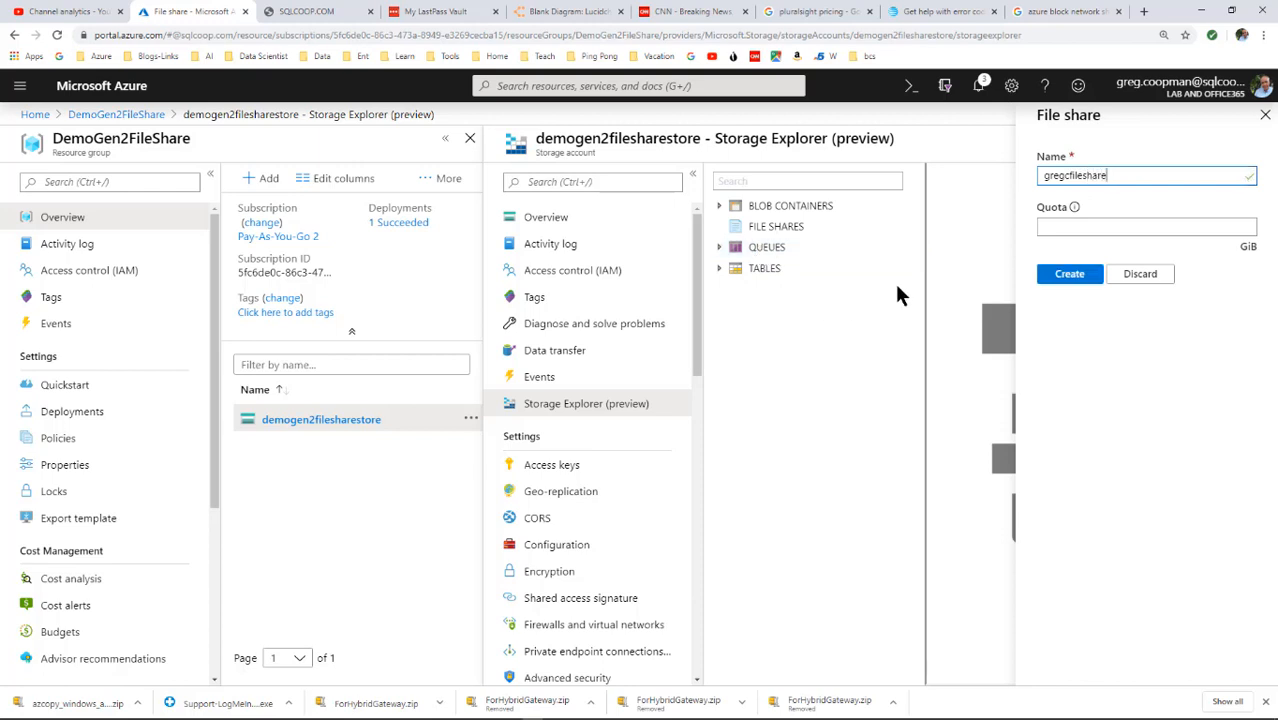
{"action": "left_click", "coordinate": [1069, 228]}
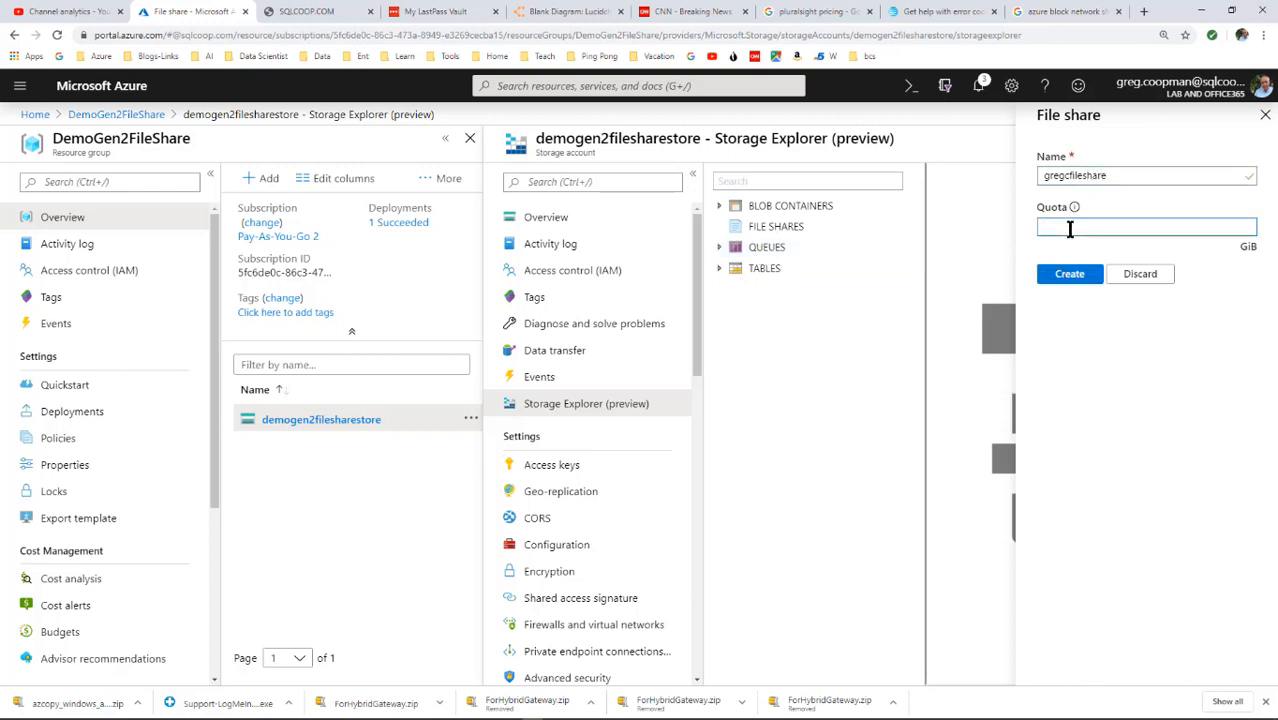
{"action": "type", "text": "5"}
{"action": "left_click", "coordinate": [1076, 276]}
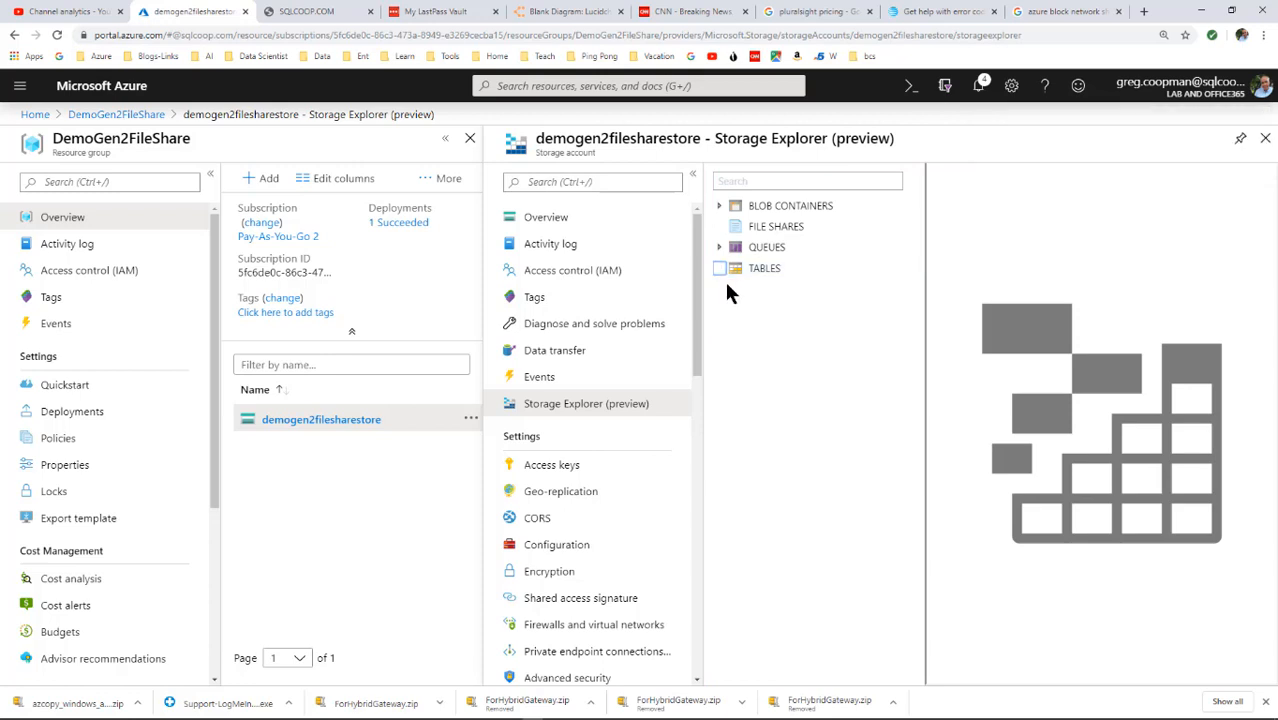
Create a new folder named YouTubeDemo inside the gregcfileshare file share.
{"action": "left_click", "coordinate": [745, 232]}
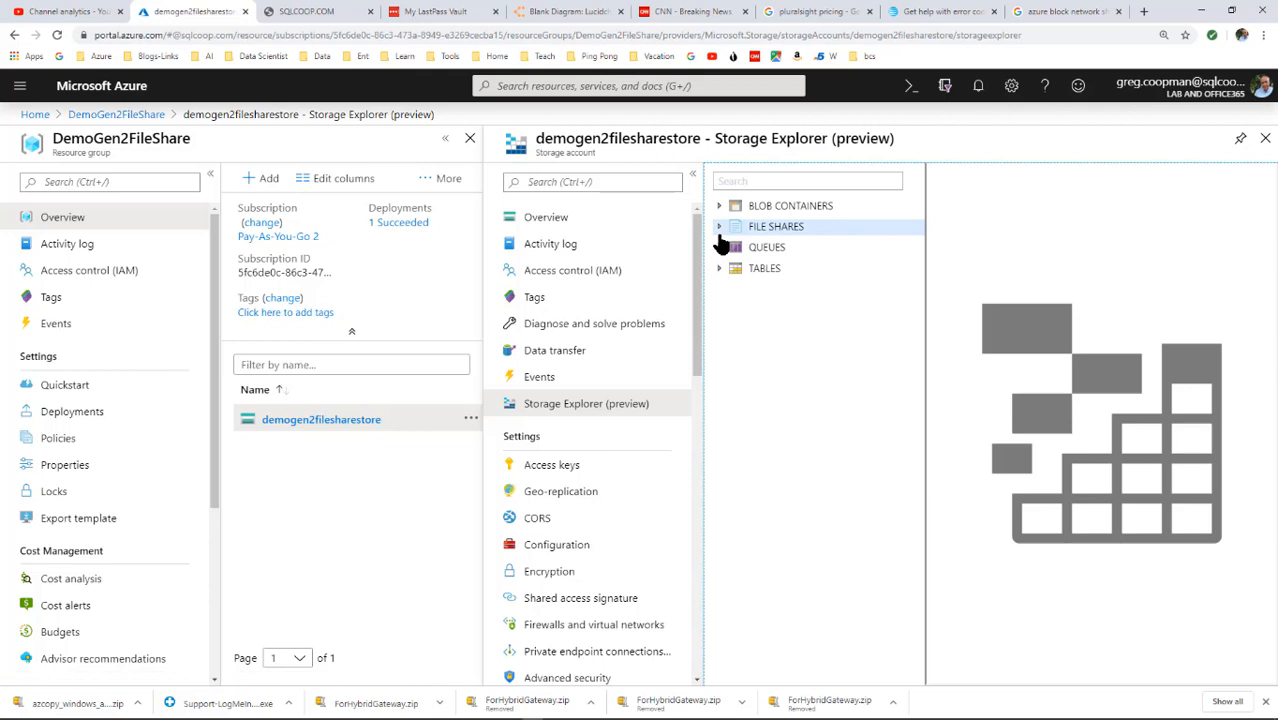
{"action": "left_click", "coordinate": [719, 232]}
{"action": "left_click", "coordinate": [785, 252]}
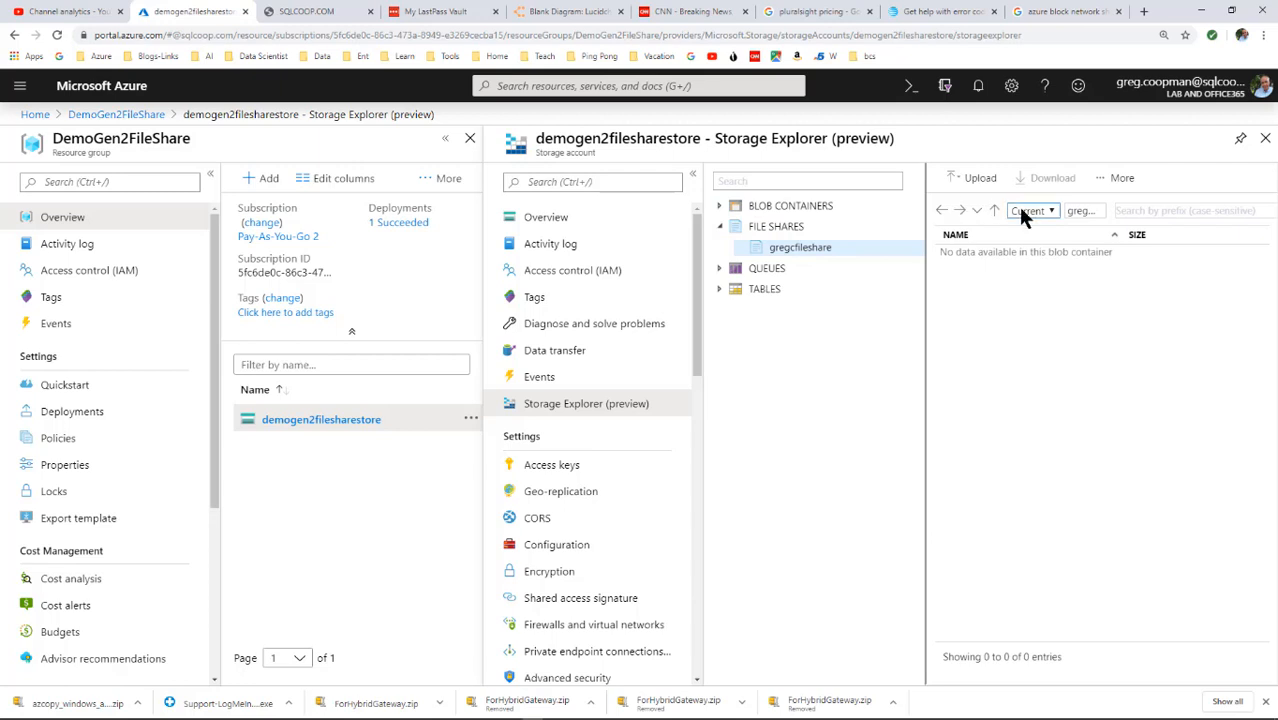
{"action": "left_click", "coordinate": [1116, 178]}
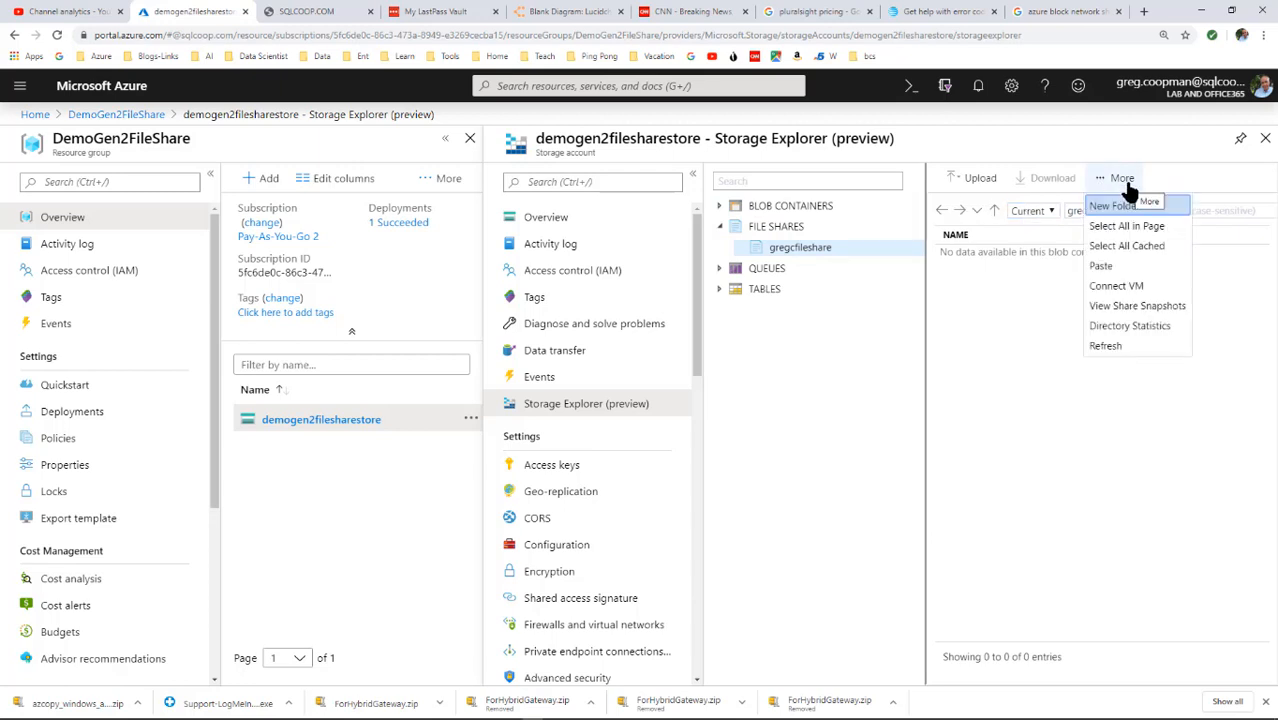
{"action": "left_click", "coordinate": [1110, 207]}
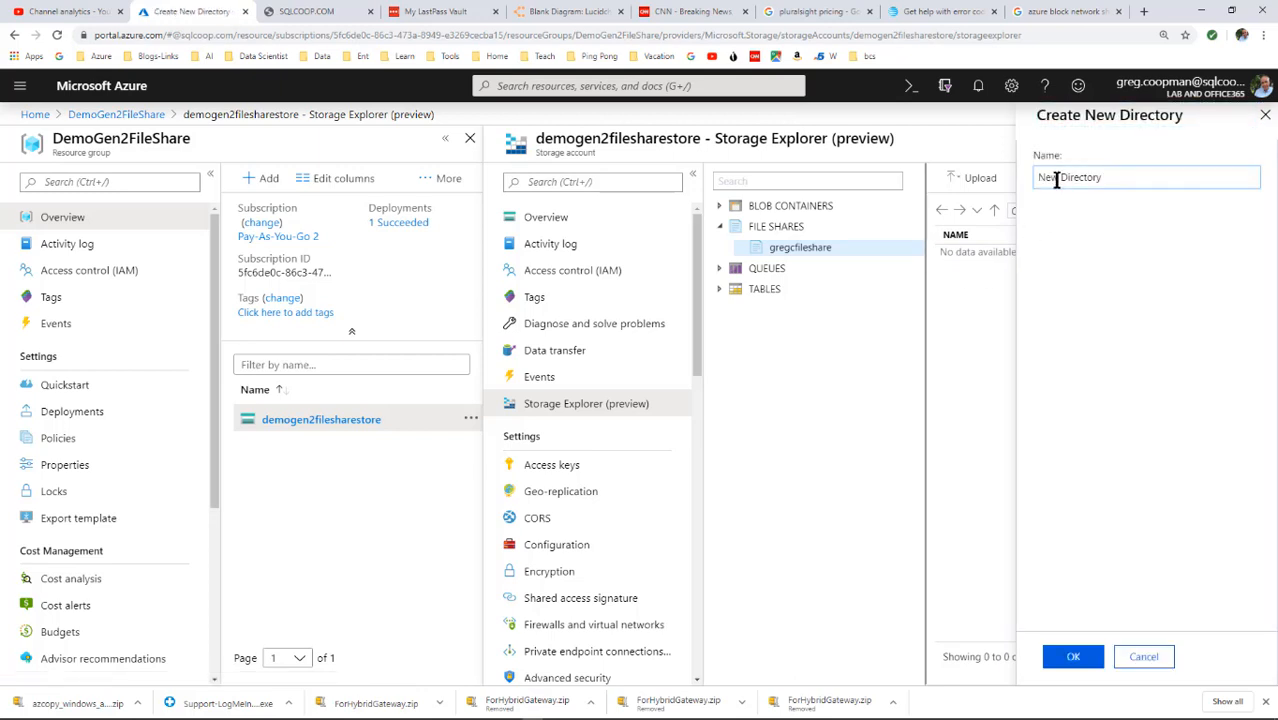
{"action": "type", "text": "Fo"}
{"action": "key", "text": "BackSpace"}
{"action": "key", "text": "BackSpace"}
{"action": "key", "text": "BackSpace"}
{"action": "key", "text": "BackSpace"}
{"action": "key", "text": "BackSpace"}
{"action": "key", "text": "BackSpace"}
{"action": "key", "text": "Delete"}
{"action": "key", "text": "Delete"}
{"action": "key", "text": "Delete"}
{"action": "key", "text": "Delete"}
{"action": "key", "text": "Delete"}
{"action": "key", "text": "Delete"}
{"action": "key", "text": "Delete"}
{"action": "key", "text": "Delete"}
{"action": "key", "text": "Delete"}
{"action": "key", "text": "Delete"}
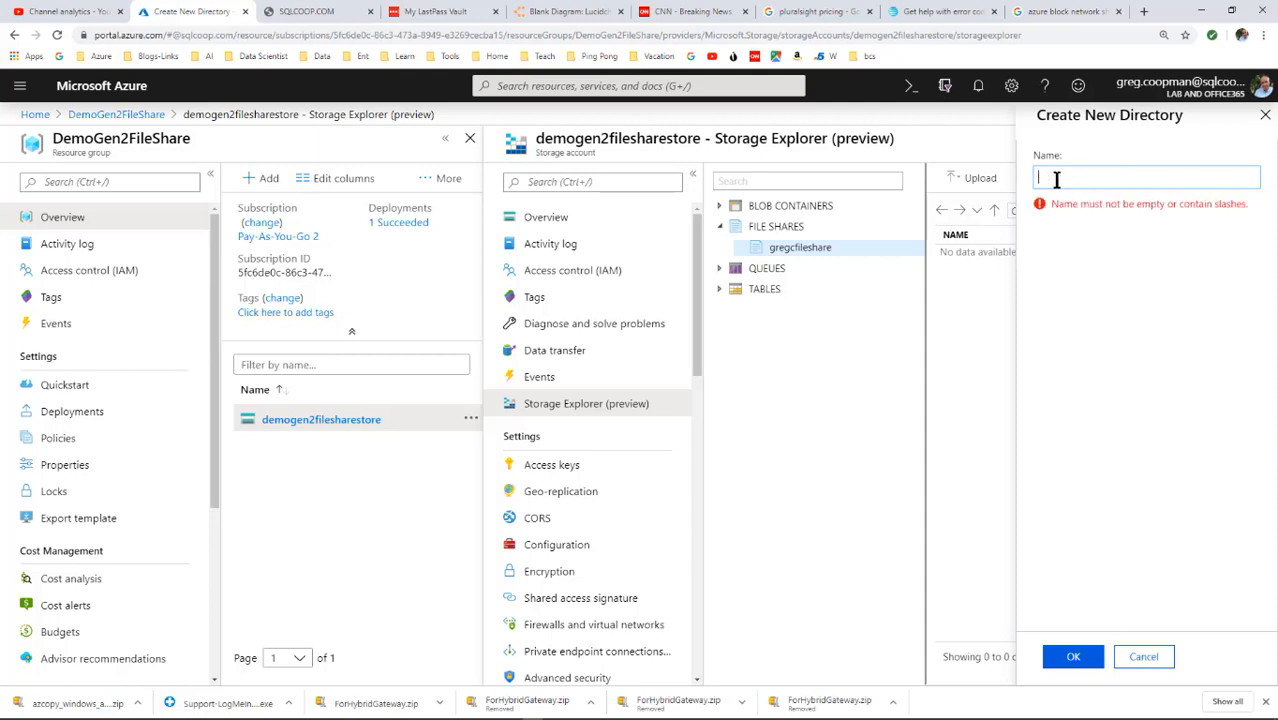
{"action": "type", "text": "youtub"}
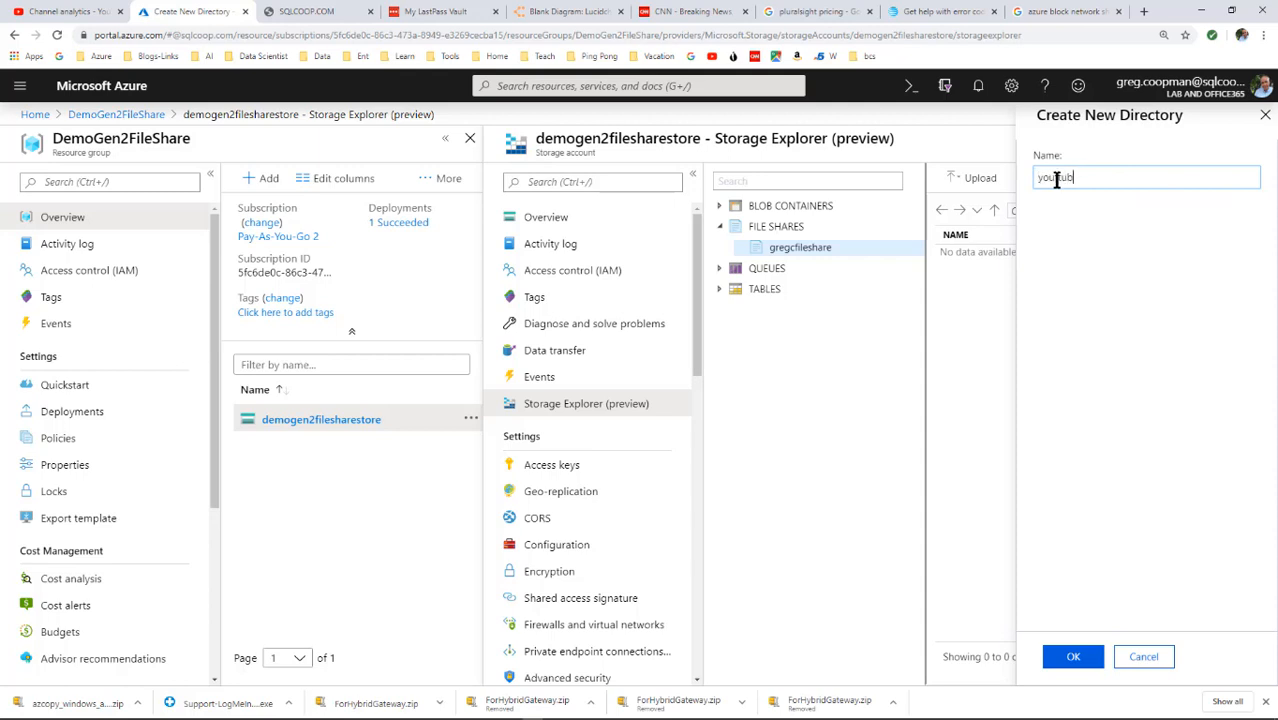
{"action": "type", "text": "edemo"}
{"action": "key", "text": "BackSpace"}
{"action": "key", "text": "BackSpace"}
{"action": "key", "text": "BackSpace"}
{"action": "key", "text": "BackSpace"}
{"action": "key", "text": "BackSpace"}
{"action": "key", "text": "BackSpace"}
{"action": "key", "text": "BackSpace"}
{"action": "key", "text": "BackSpace"}
{"action": "key", "text": "BackSpace"}
{"action": "key", "text": "BackSpace"}
{"action": "key", "text": "BackSpace"}
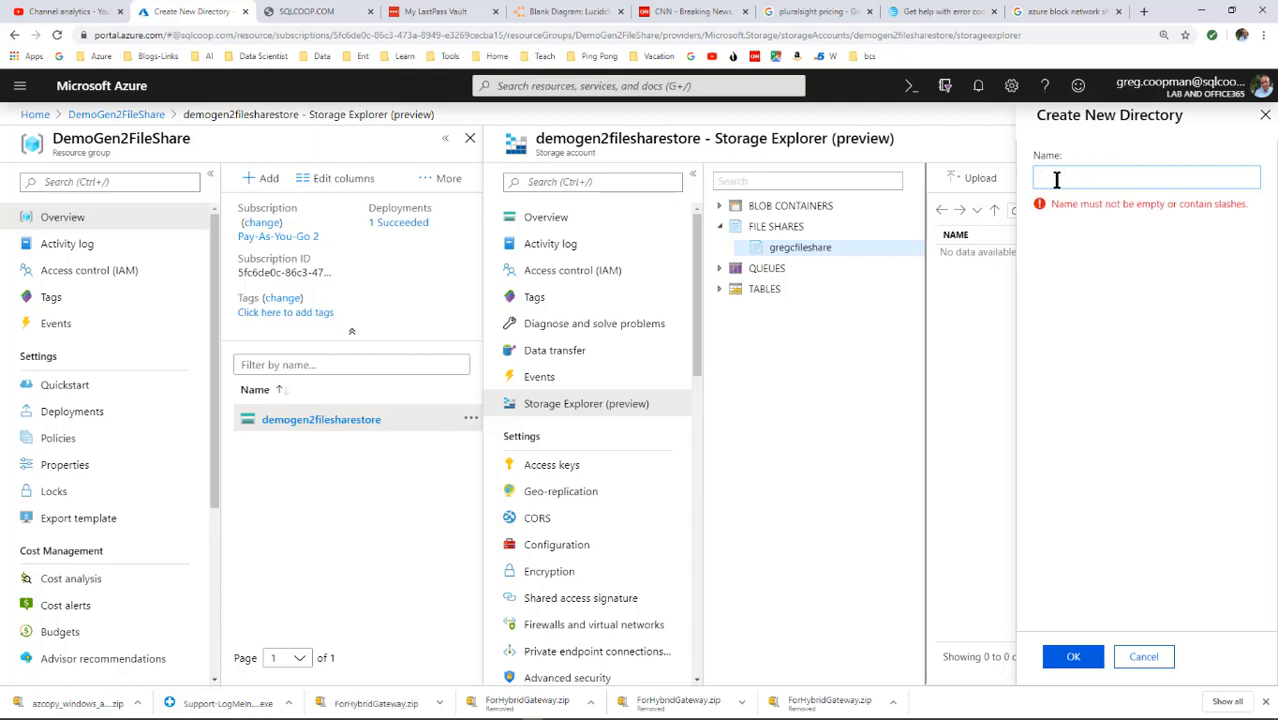
{"action": "type", "text": "You"}
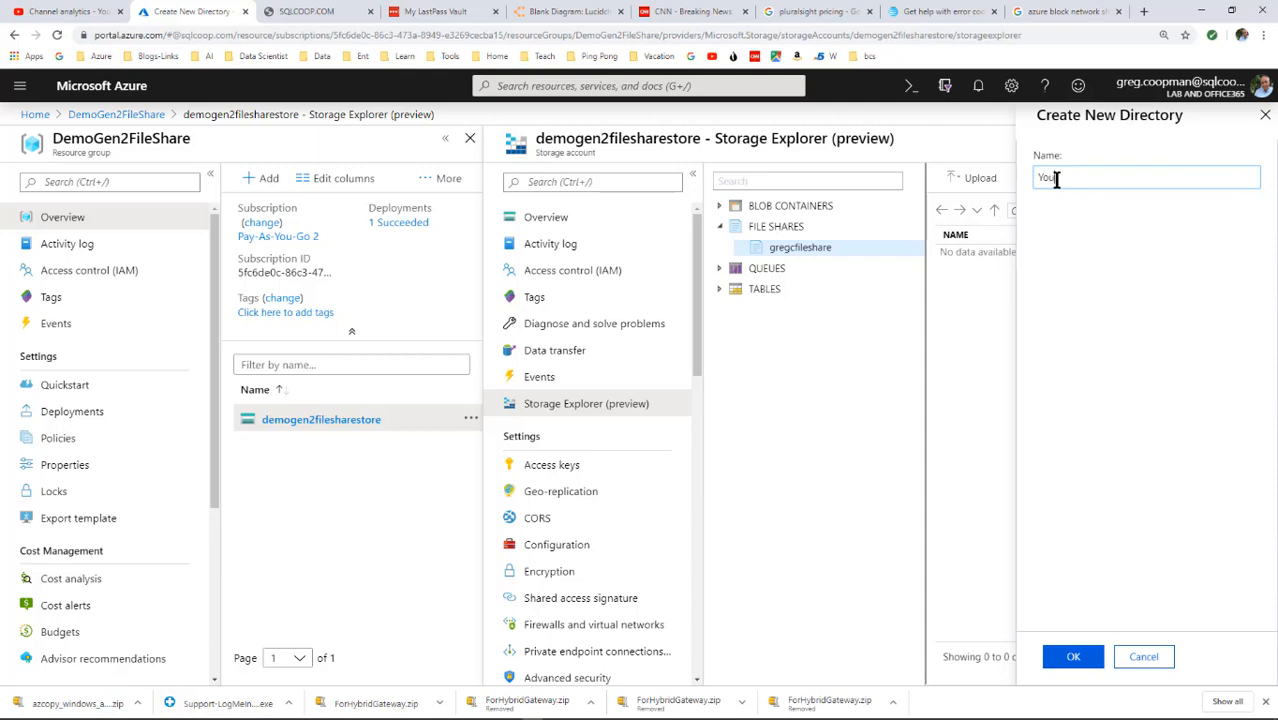
{"action": "type", "text": "TubeDemo"}
{"action": "left_click", "coordinate": [1073, 657]}
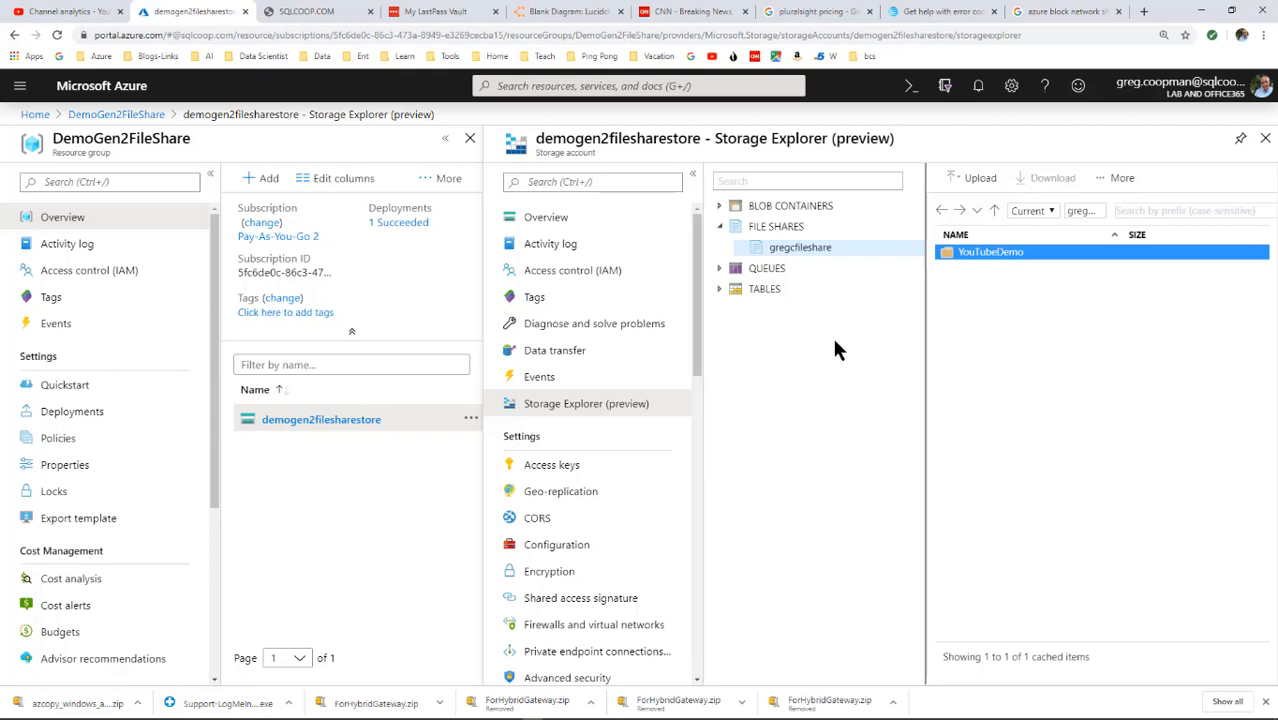
Leave Storage Explorer and open the YouTubeDemo directory of gregcfileshare through the storage account's File shares list.
{"action": "left_click", "coordinate": [805, 251]}
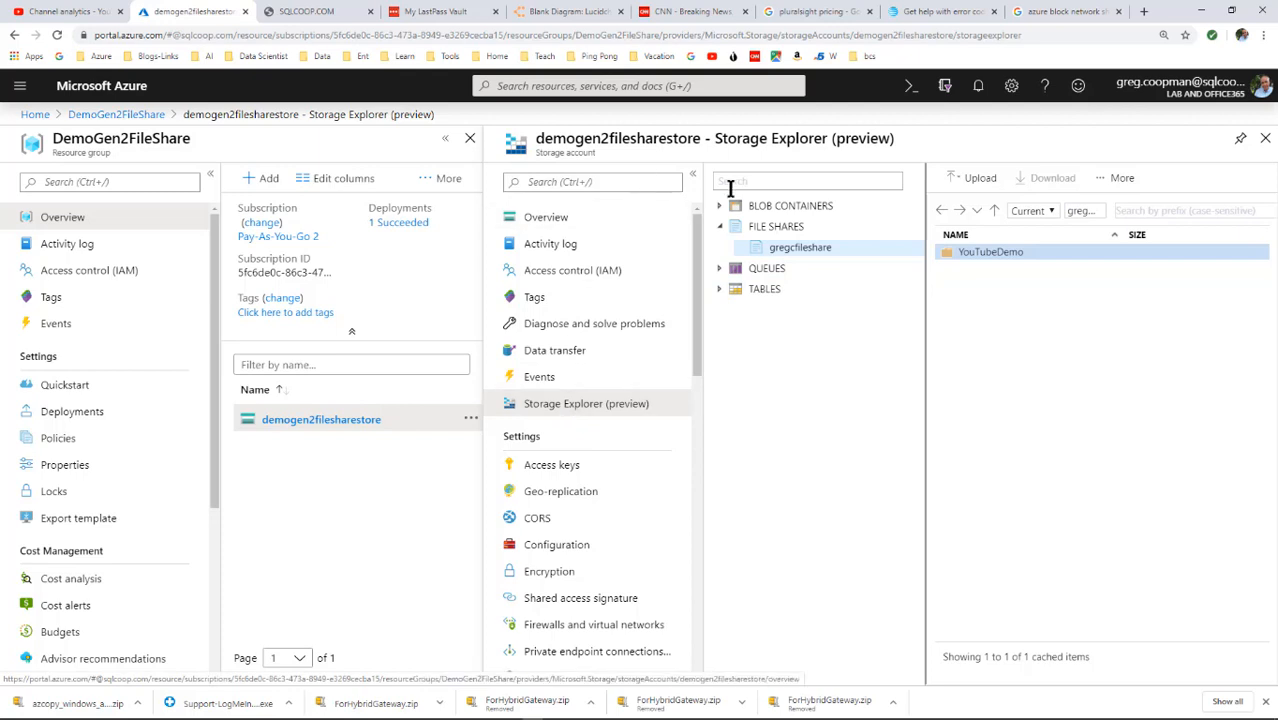
{"action": "left_click", "coordinate": [1265, 138]}
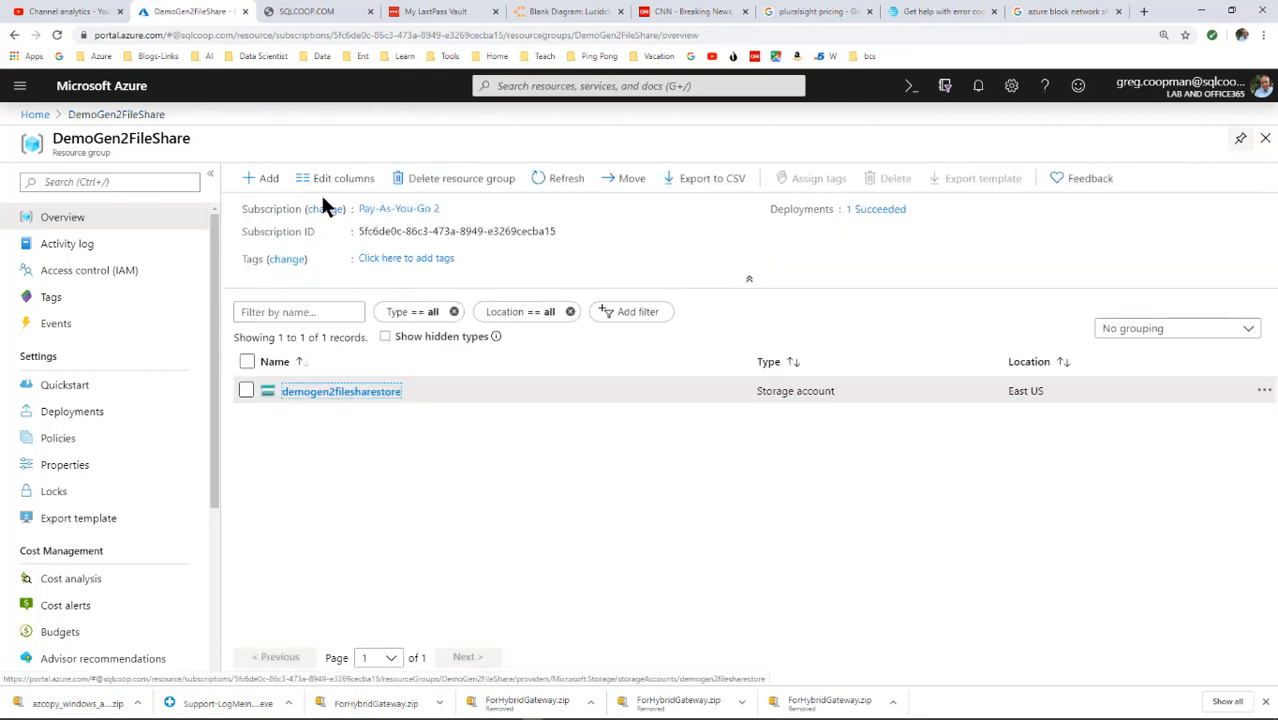
{"action": "left_click", "coordinate": [314, 393]}
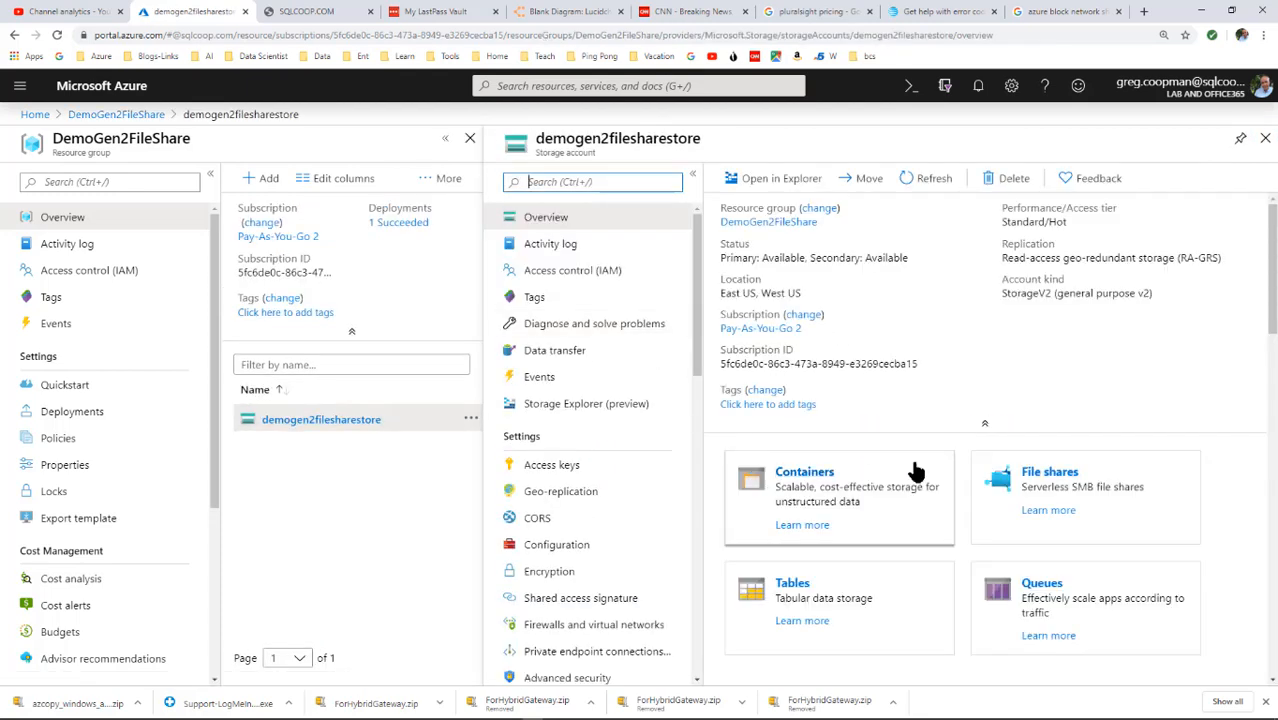
{"action": "left_click", "coordinate": [1028, 476]}
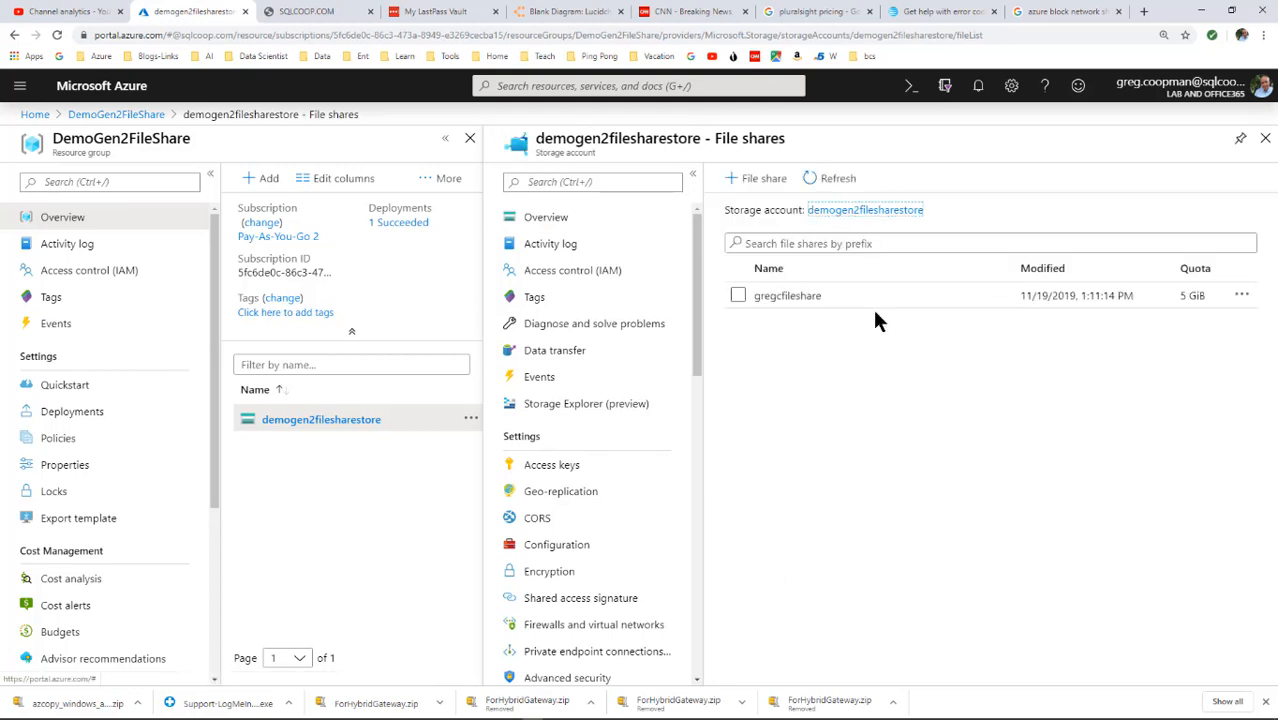
{"action": "left_click", "coordinate": [797, 303]}
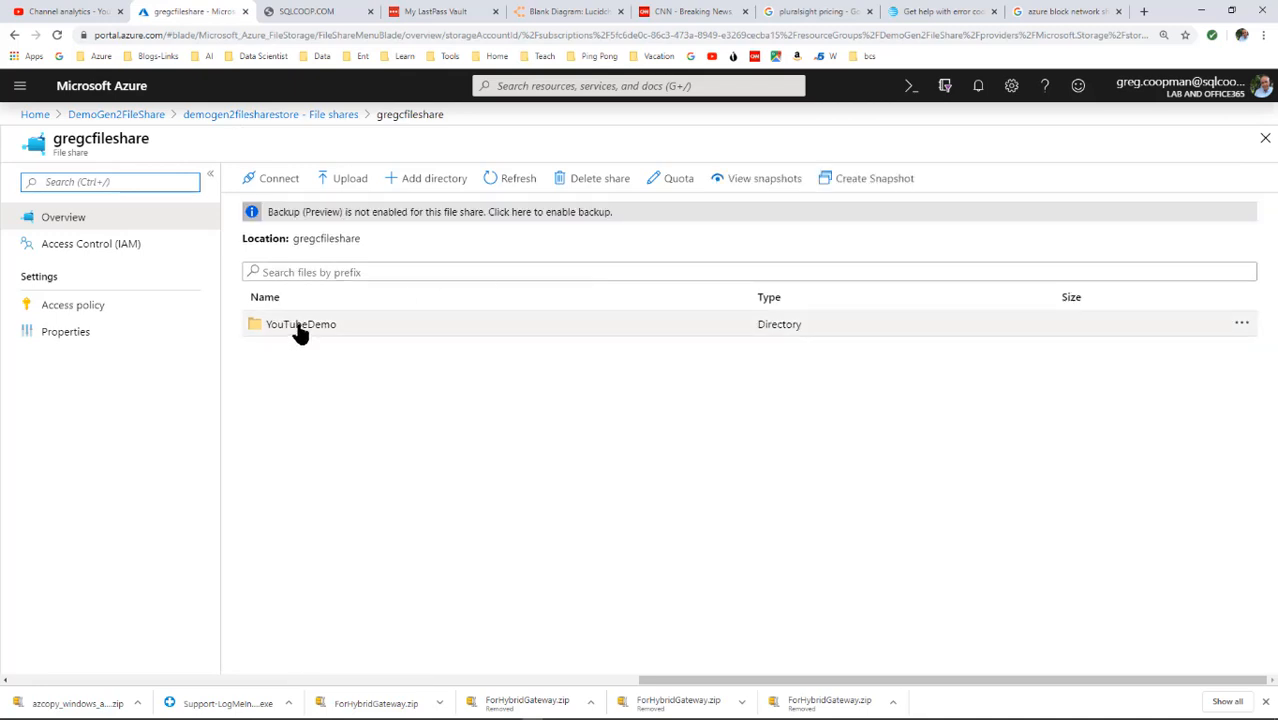
{"action": "left_click", "coordinate": [300, 325]}
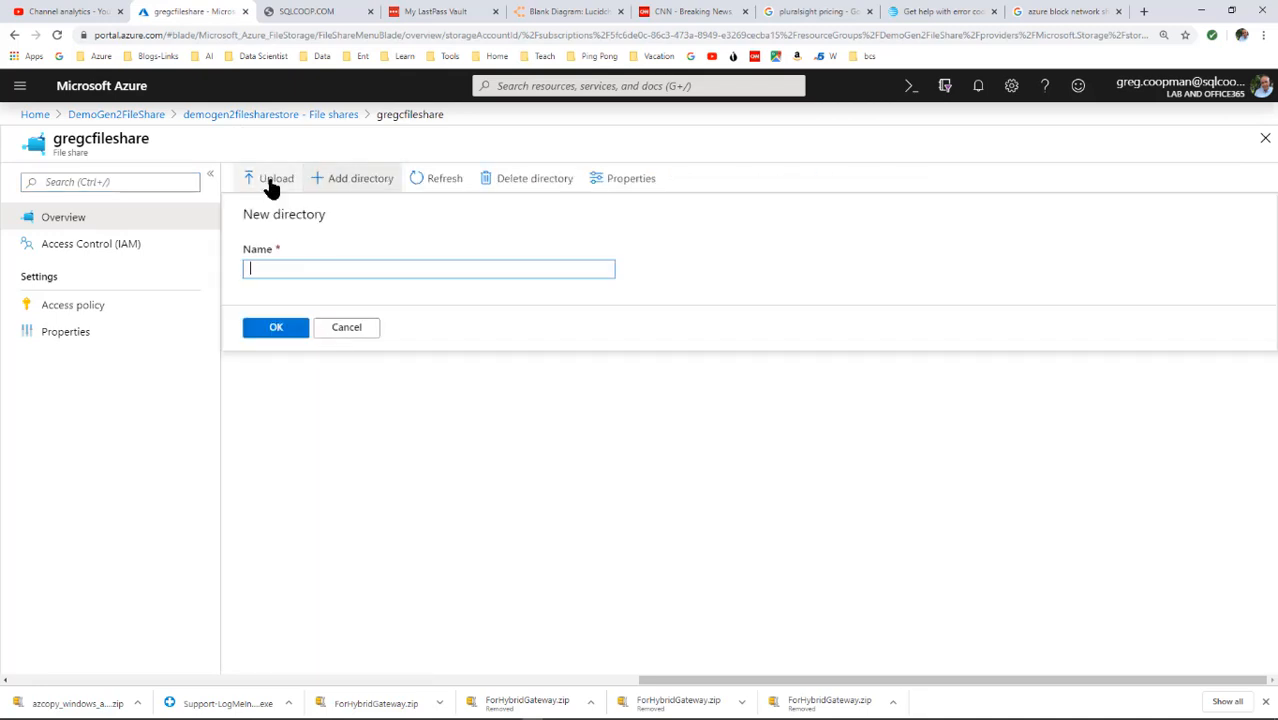
Upload images.jpg, images2.jpg, Note1.txt, party.png, RollingEyes.png and Subscribe.png from AzCopyTestFolder on drive D into the YouTubeDemo directory.
{"action": "left_click", "coordinate": [271, 182]}
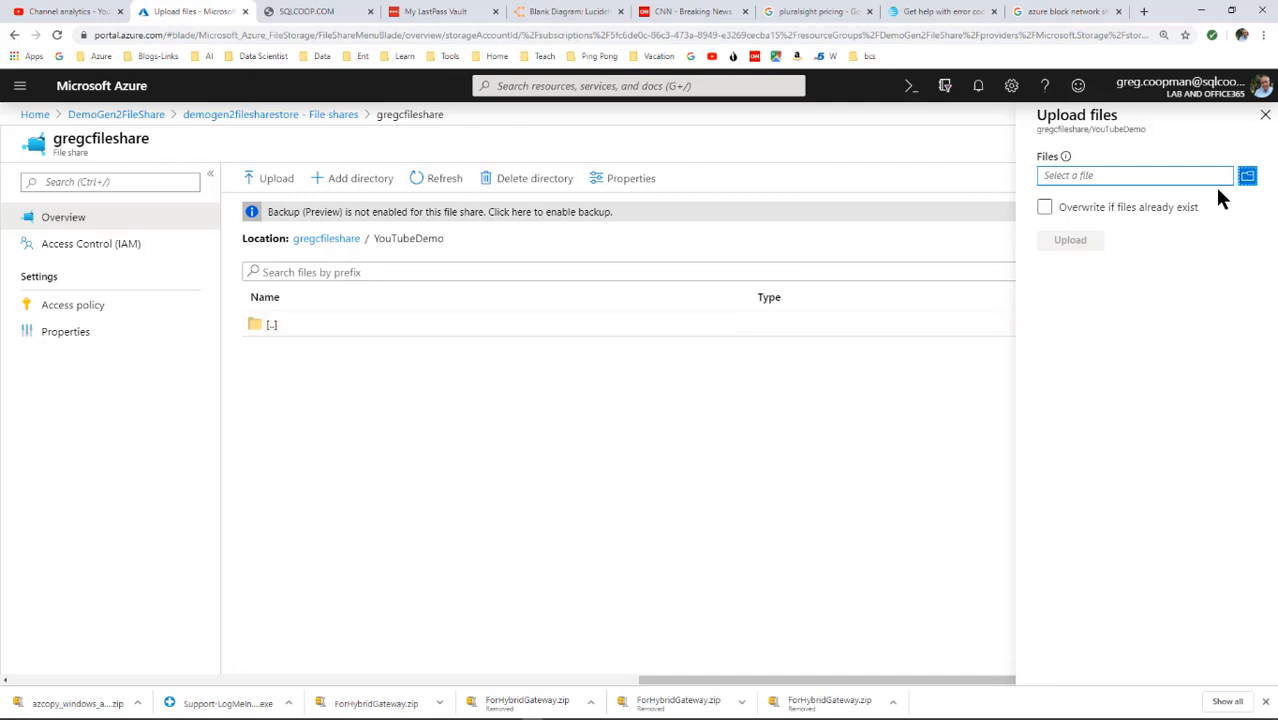
{"action": "left_click", "coordinate": [1247, 176]}
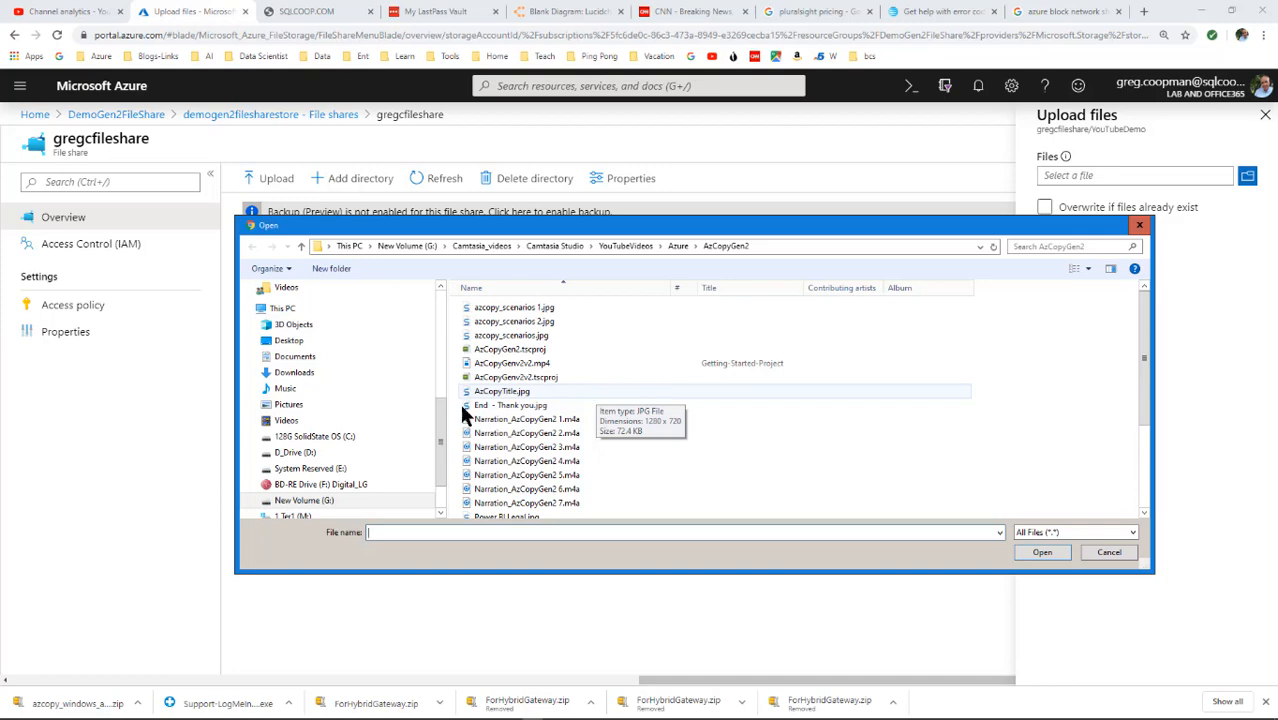
{"action": "left_click_drag", "start_coordinate": [440, 412], "coordinate": [441, 435]}
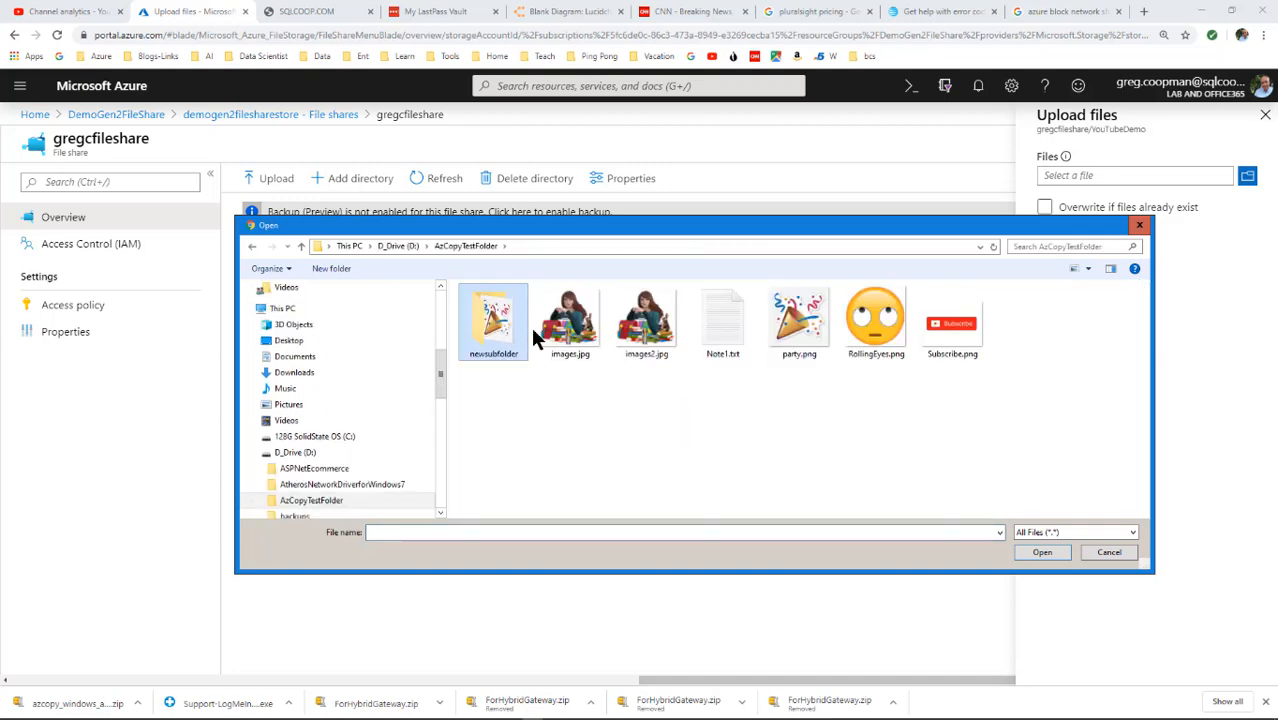
{"action": "left_click", "coordinate": [952, 350], "text": "shift"}
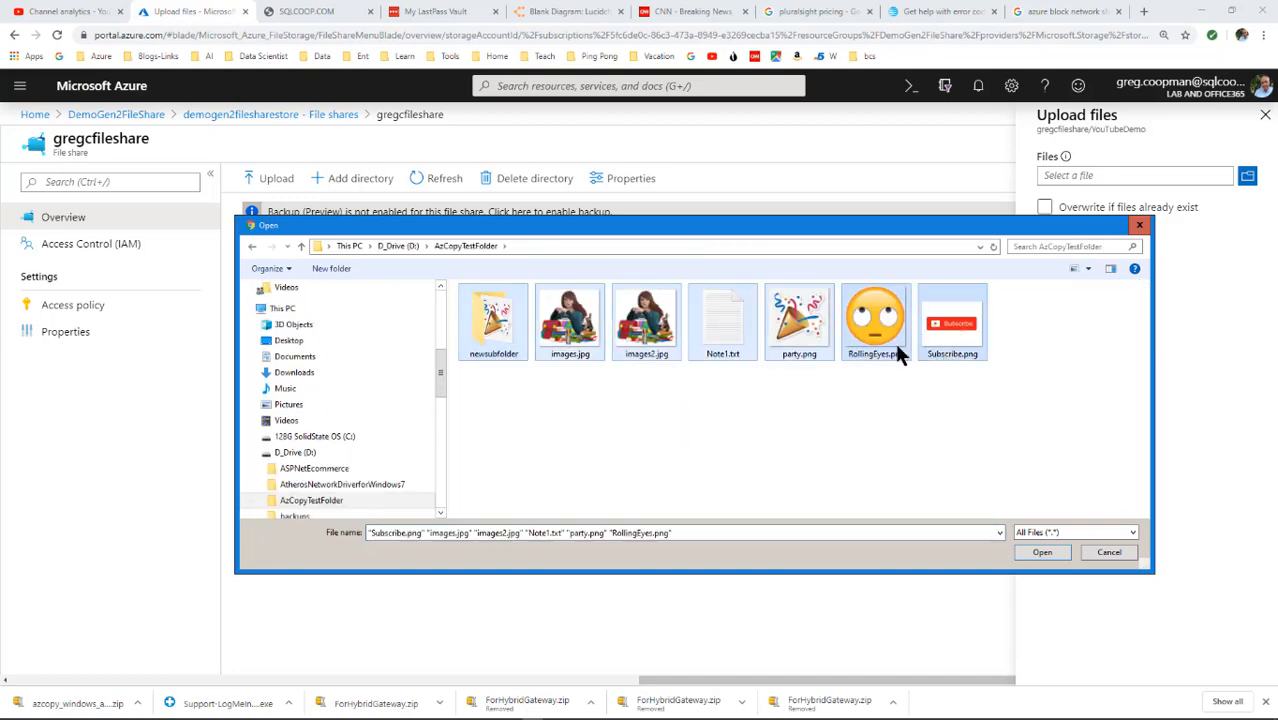
{"action": "left_click", "coordinate": [1042, 552]}
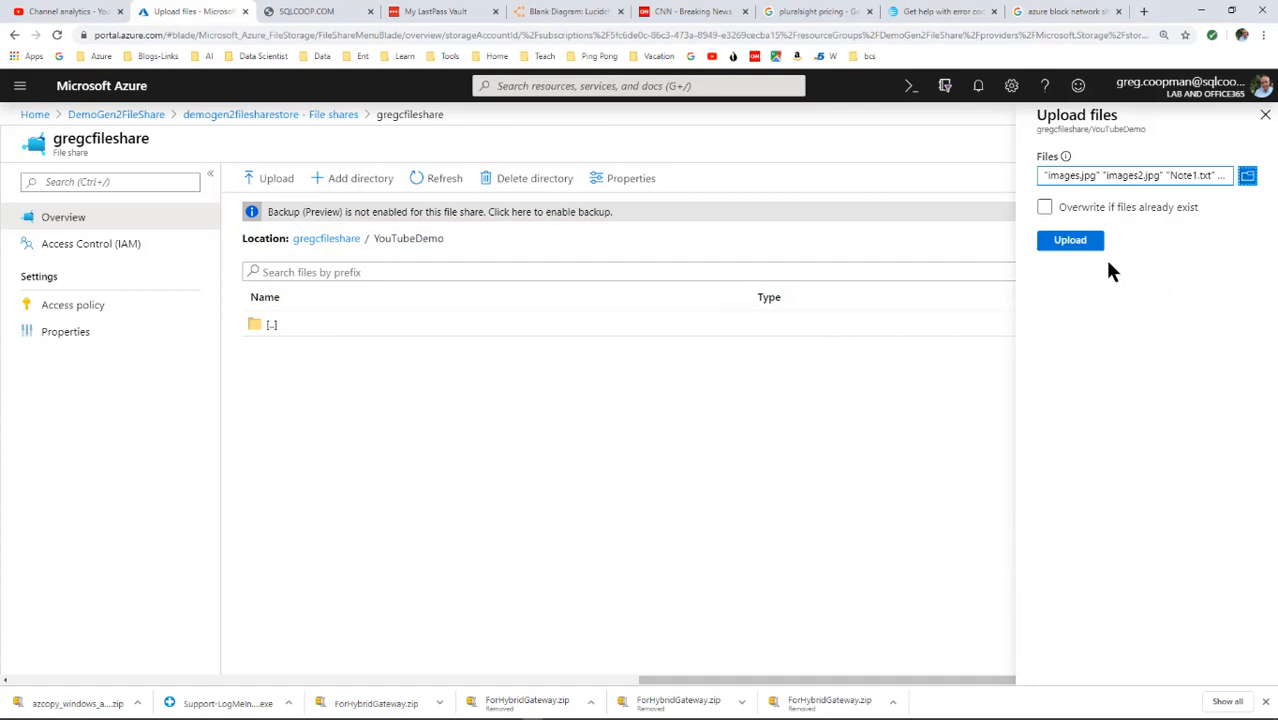
{"action": "left_click", "coordinate": [1086, 243]}
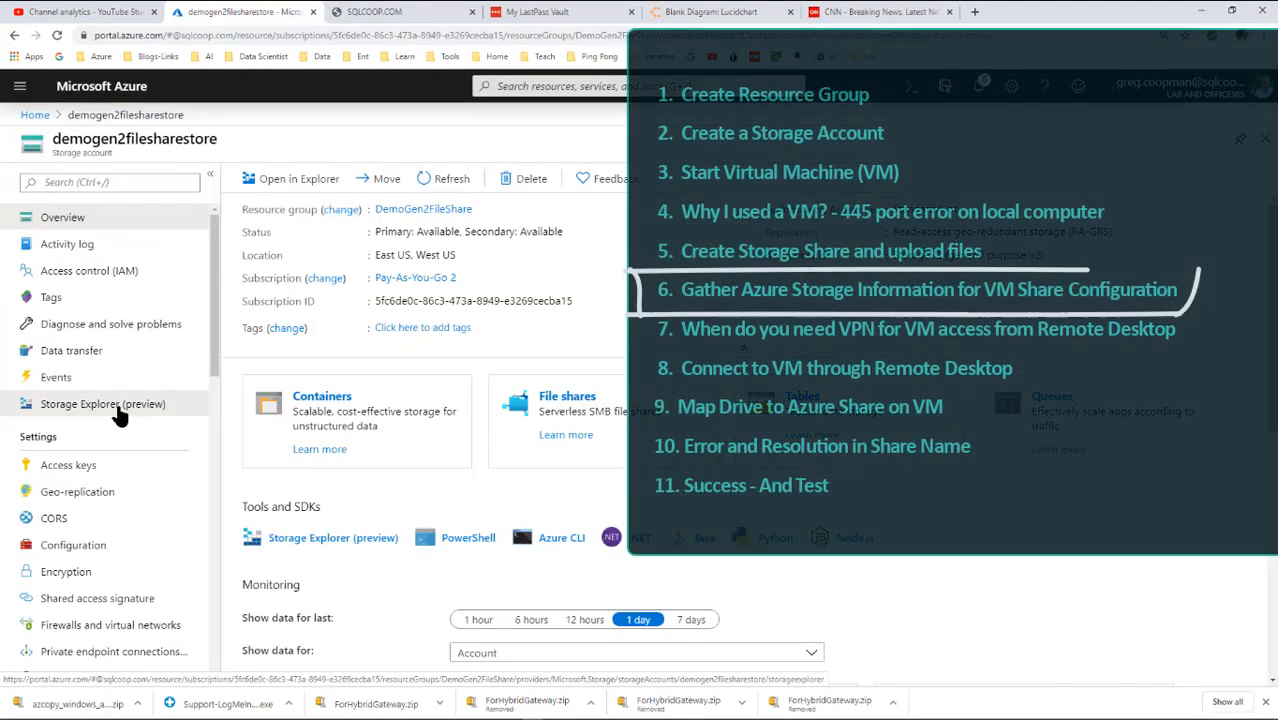
Open the gregcfileshare file share of the demogen2filesharestore account in Storage Explorer.
{"action": "left_click", "coordinate": [110, 410]}
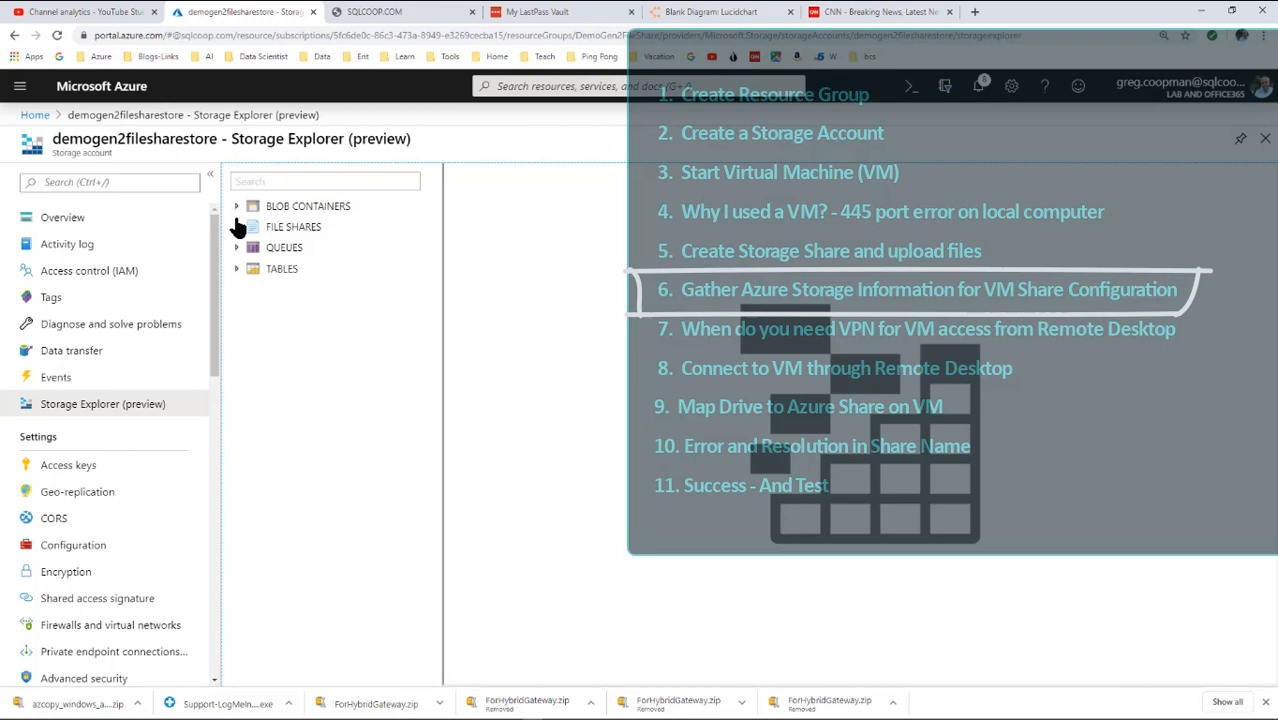
{"action": "left_click", "coordinate": [237, 227]}
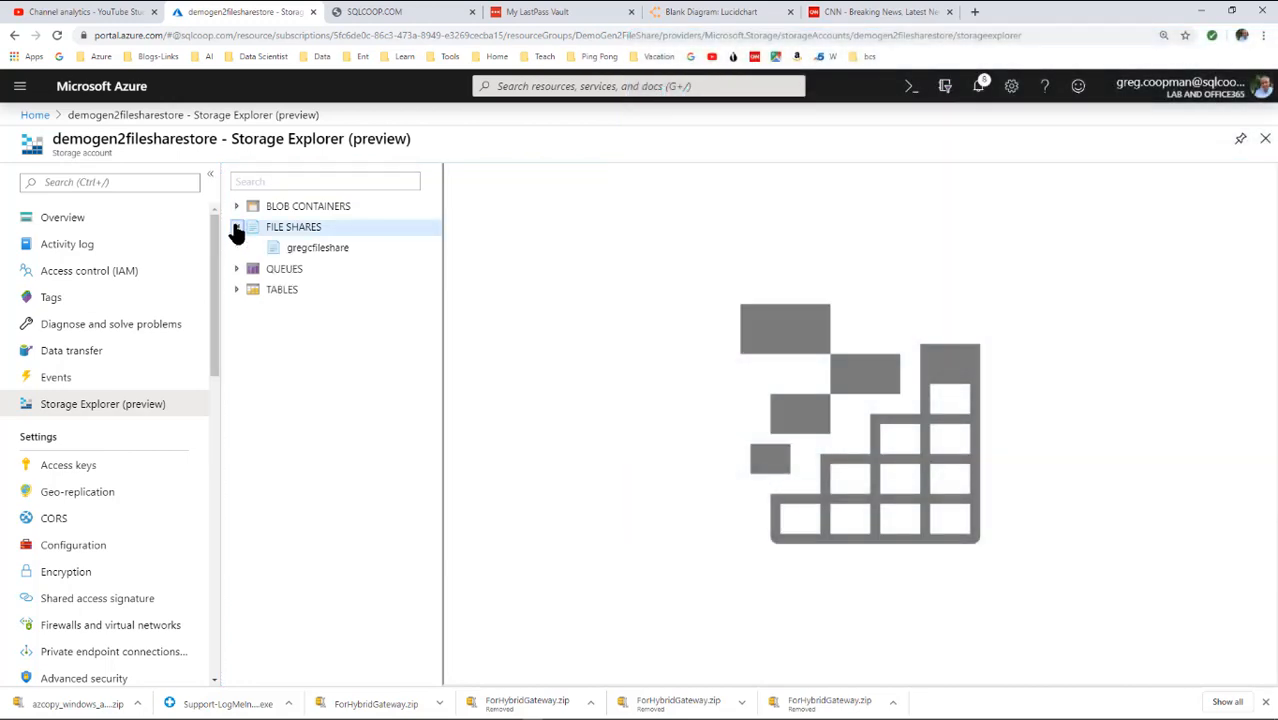
{"action": "left_click", "coordinate": [306, 252]}
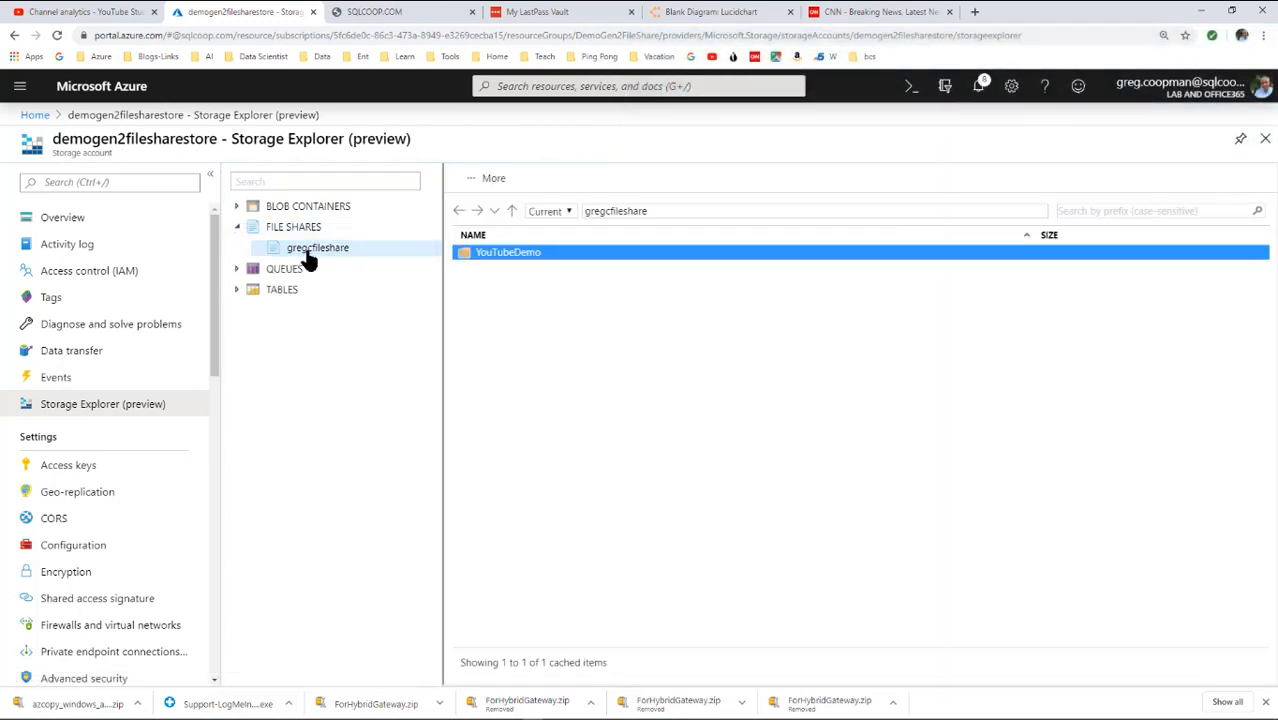
{"action": "left_click", "coordinate": [308, 255]}
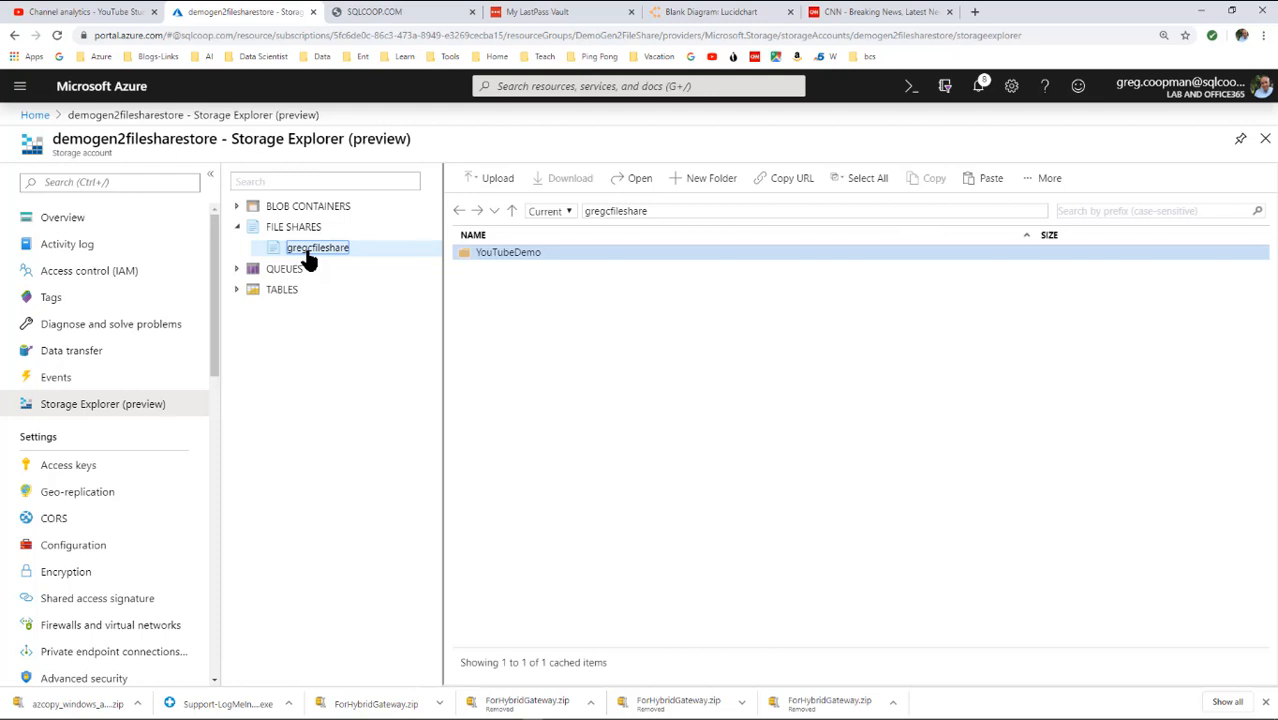
Copy the share name gregcfileshare from the Storage Explorer path and paste it into the blank Notepad document.
{"action": "left_click_drag", "start_coordinate": [656, 211], "coordinate": [623, 207]}
{"action": "key", "text": "alt+Tab"}
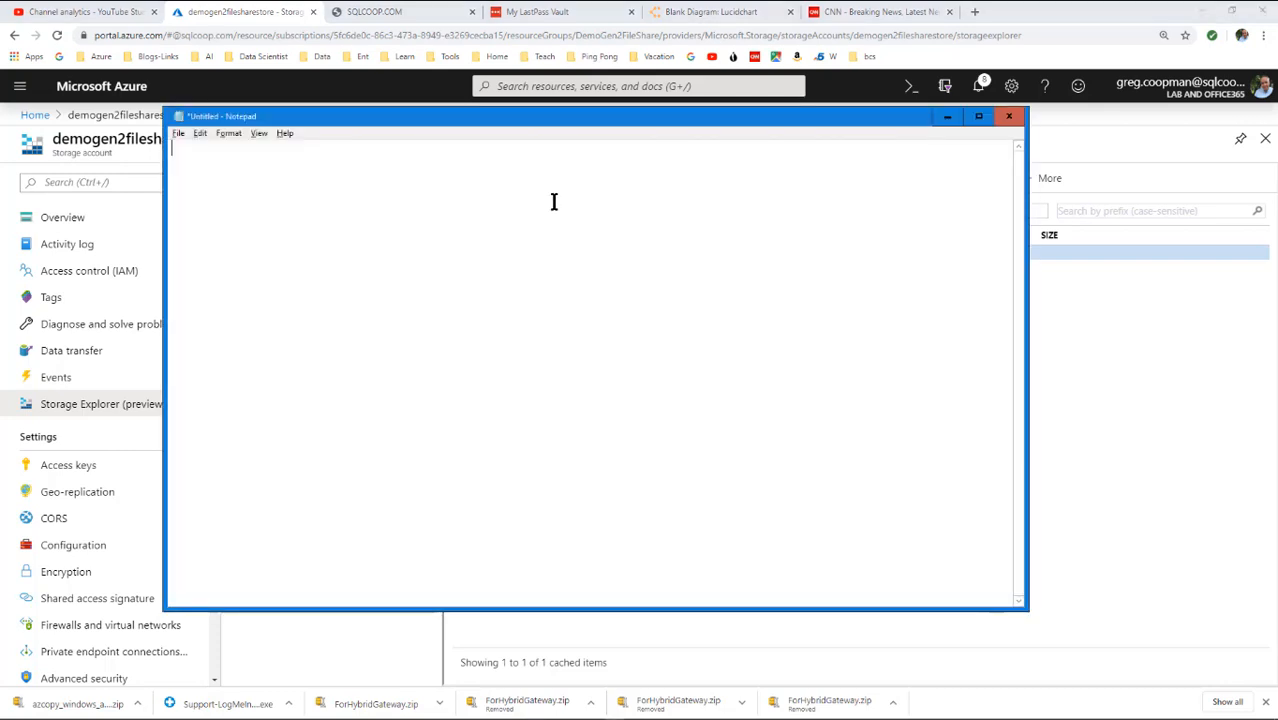
{"action": "right_click", "coordinate": [402, 201]}
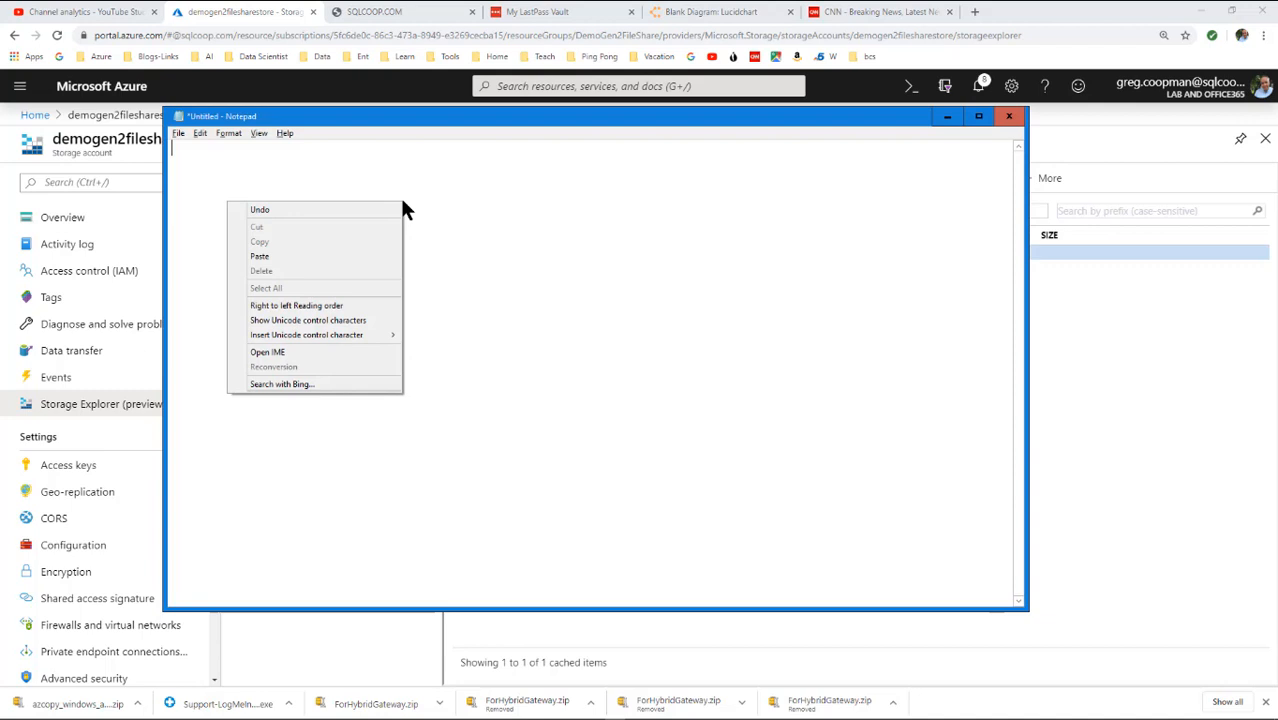
{"action": "left_click", "coordinate": [365, 256]}
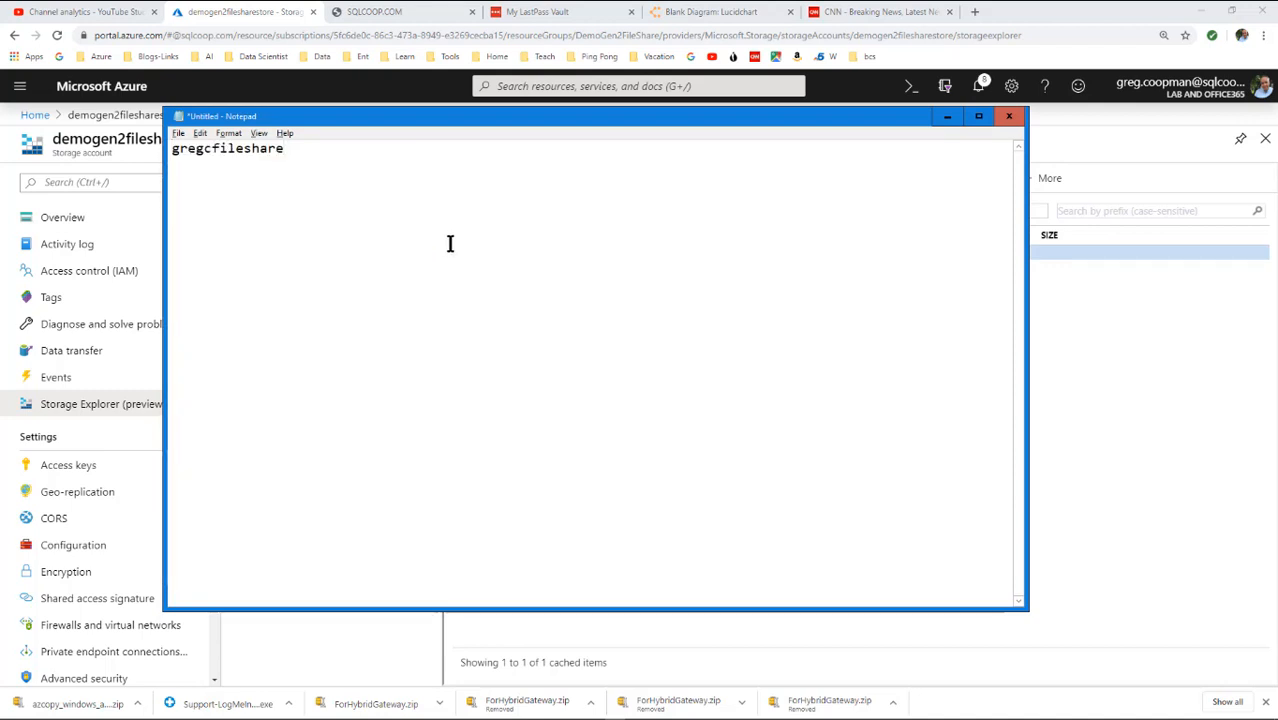
Copy the storage account name from the portal and complete the Notepad line as \\demogen2filesharestore\gregcfileshare, followed by blank lines.
{"action": "key", "text": "alt+Tab"}
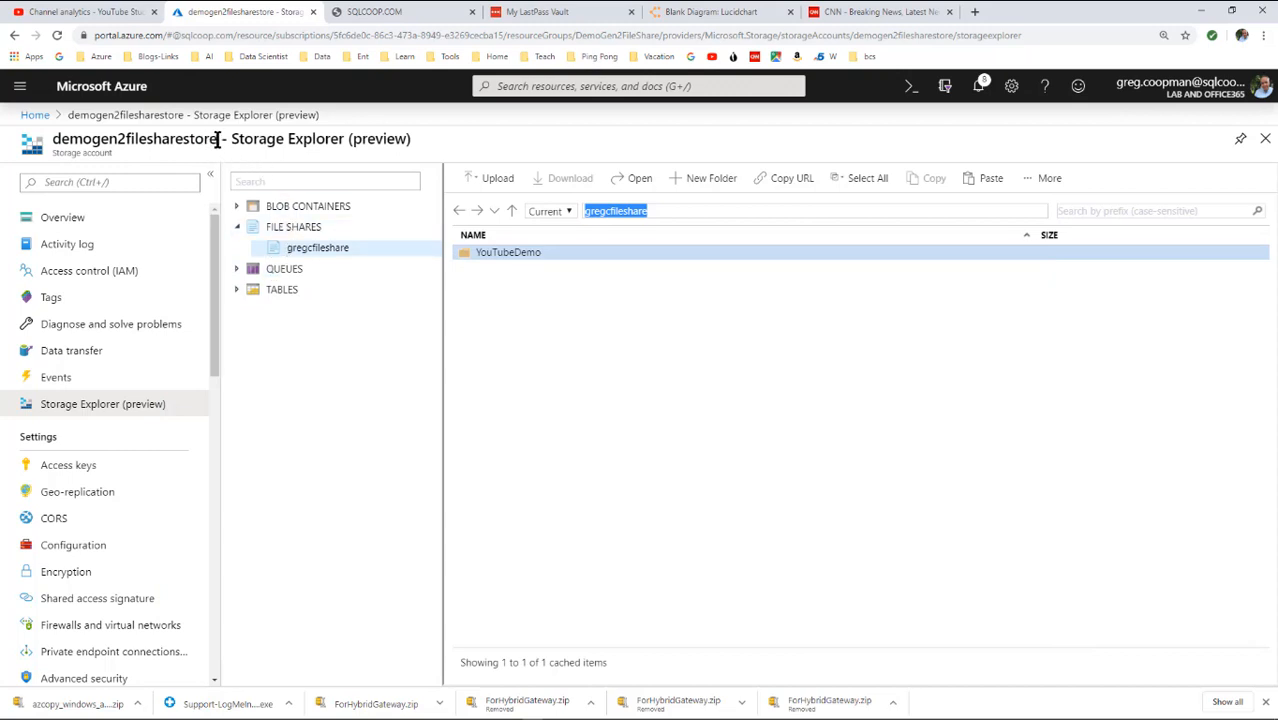
{"action": "left_click_drag", "start_coordinate": [217, 140], "coordinate": [54, 143]}
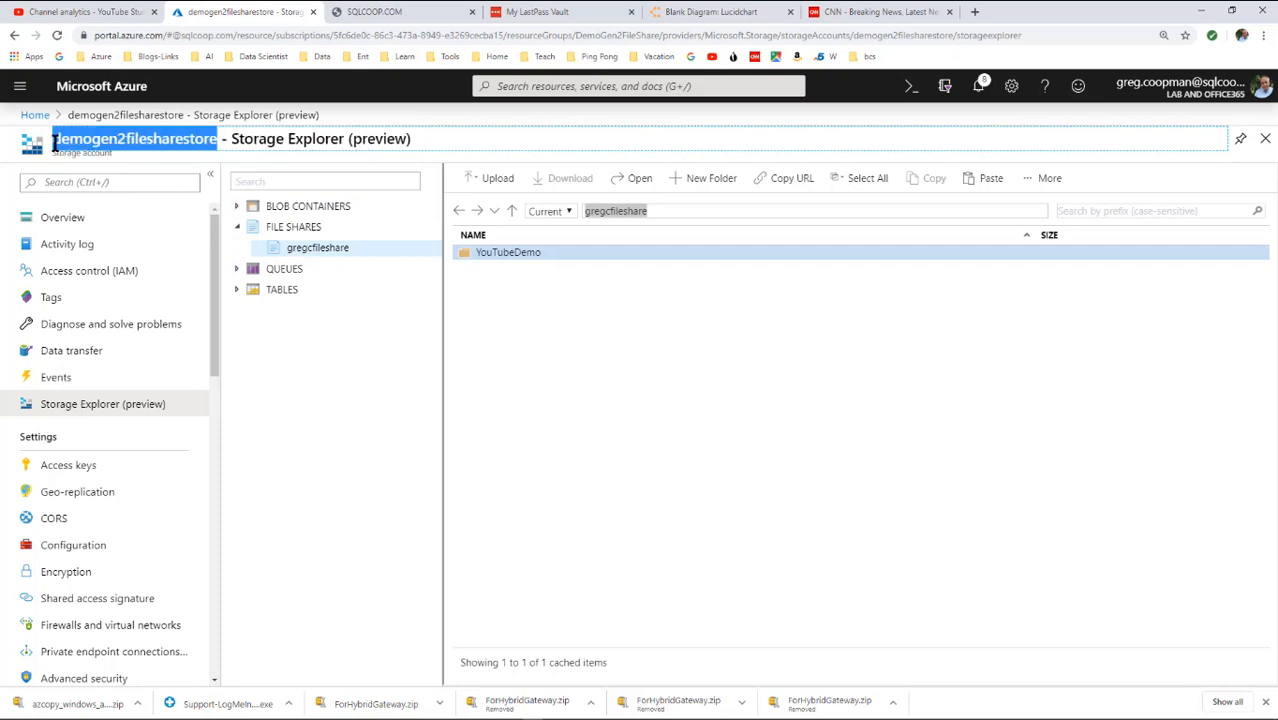
{"action": "right_click", "coordinate": [91, 137]}
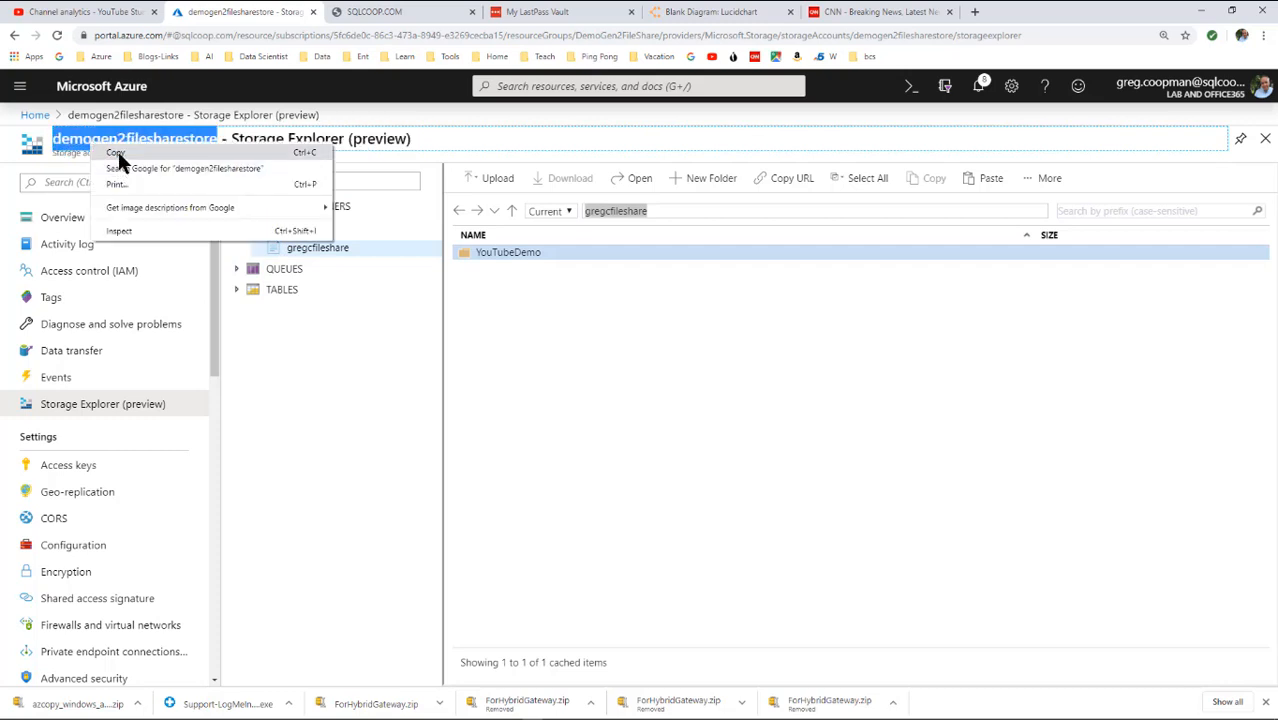
{"action": "left_click", "coordinate": [118, 151]}
{"action": "key", "text": "alt+Tab"}
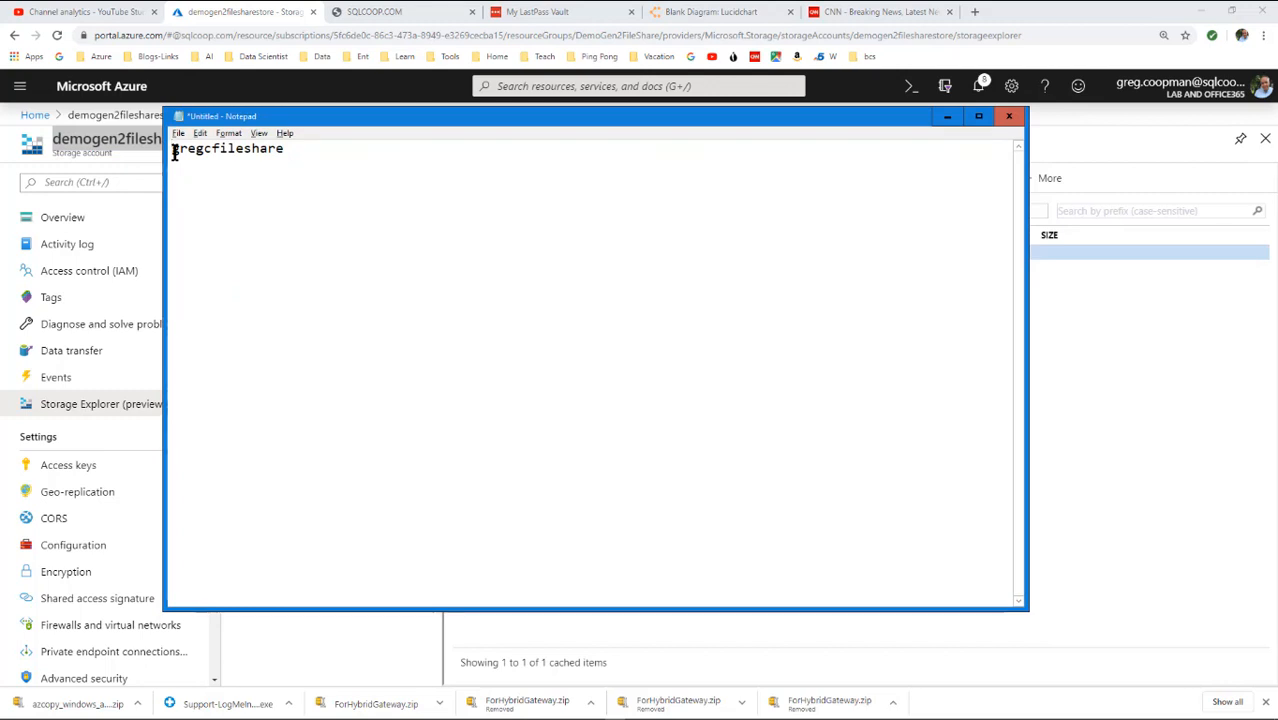
{"action": "left_click", "coordinate": [173, 149]}
{"action": "type", "text": "\\\\"}
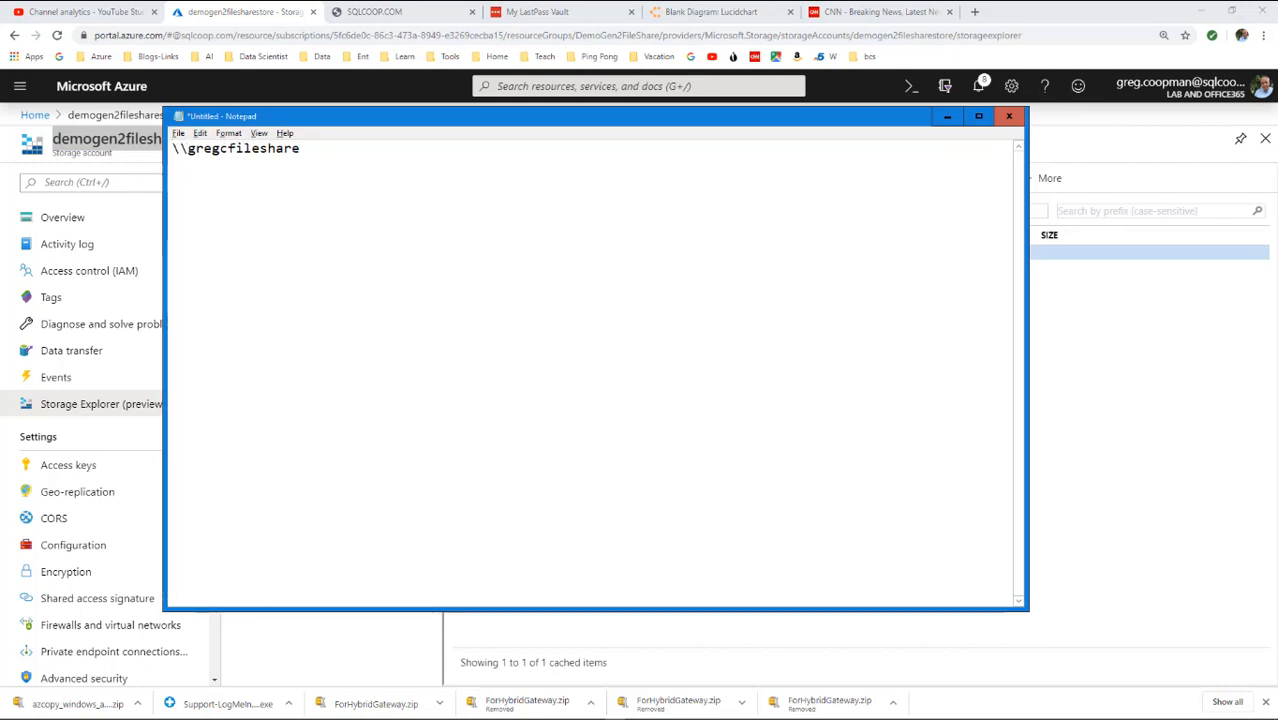
{"action": "key", "text": "ctrl+v"}
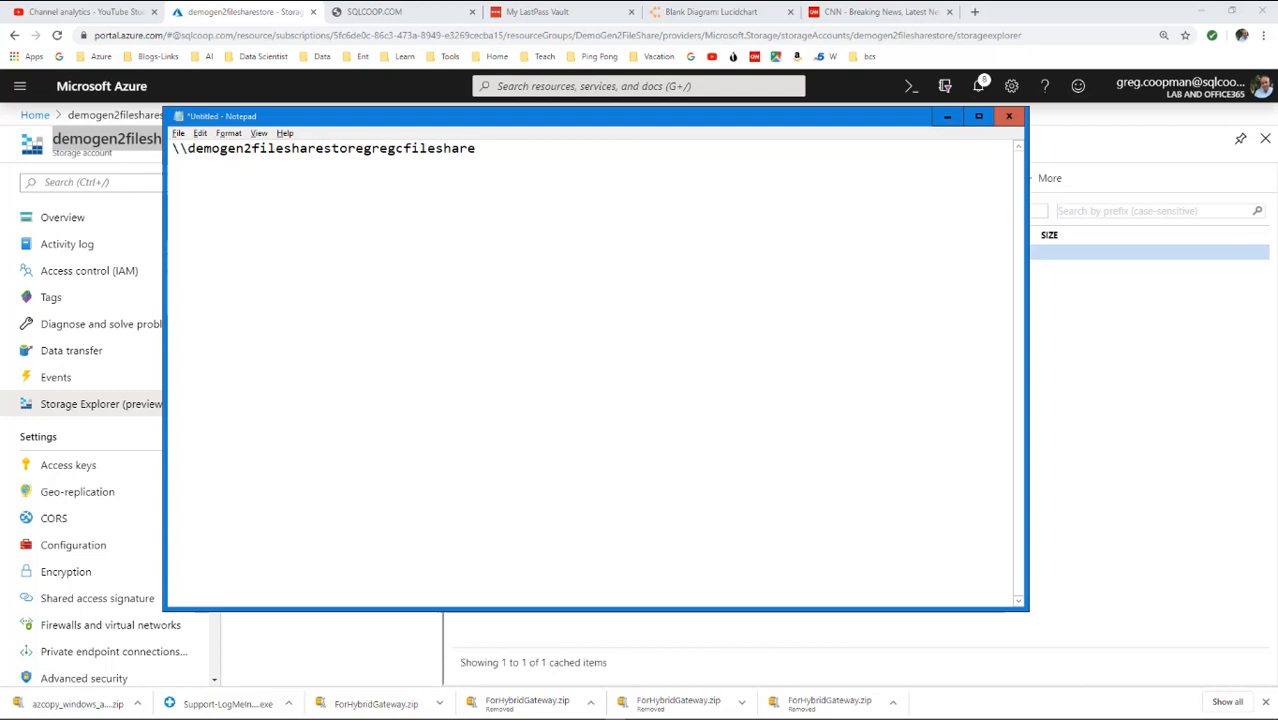
{"action": "type", "text": "\\"}
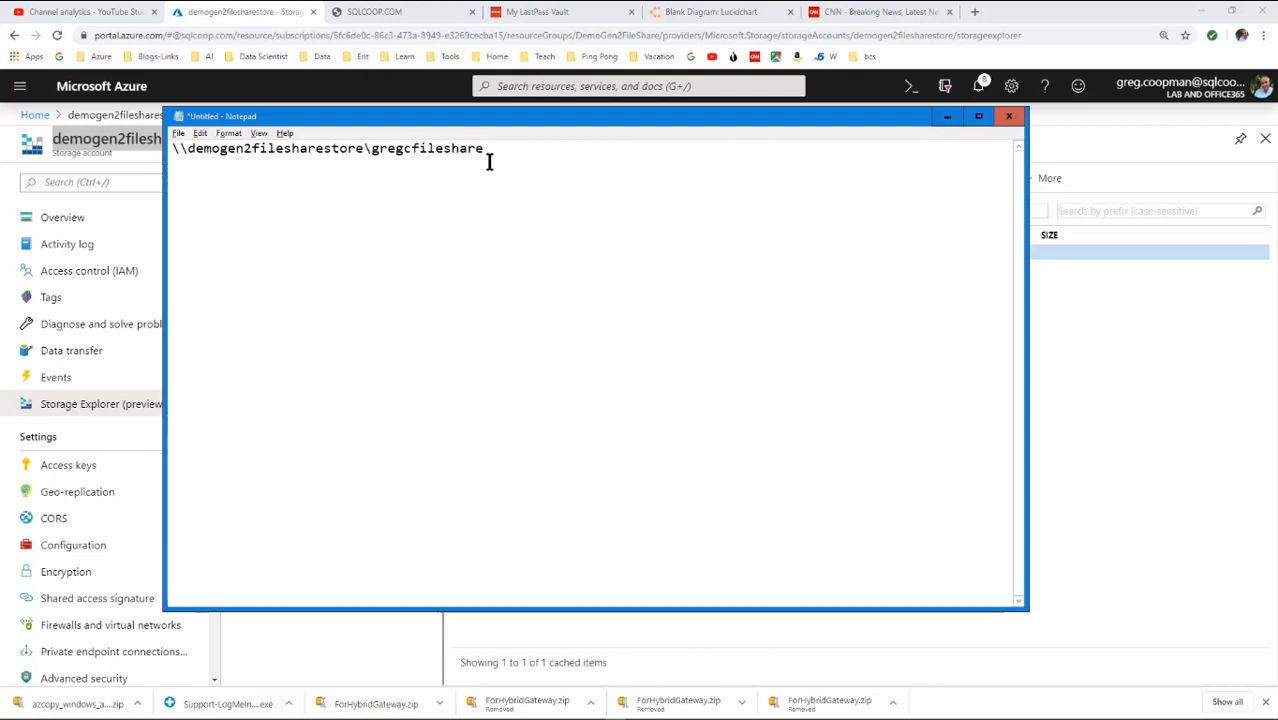
{"action": "key", "text": "Return"}
{"action": "key", "text": "Return"}
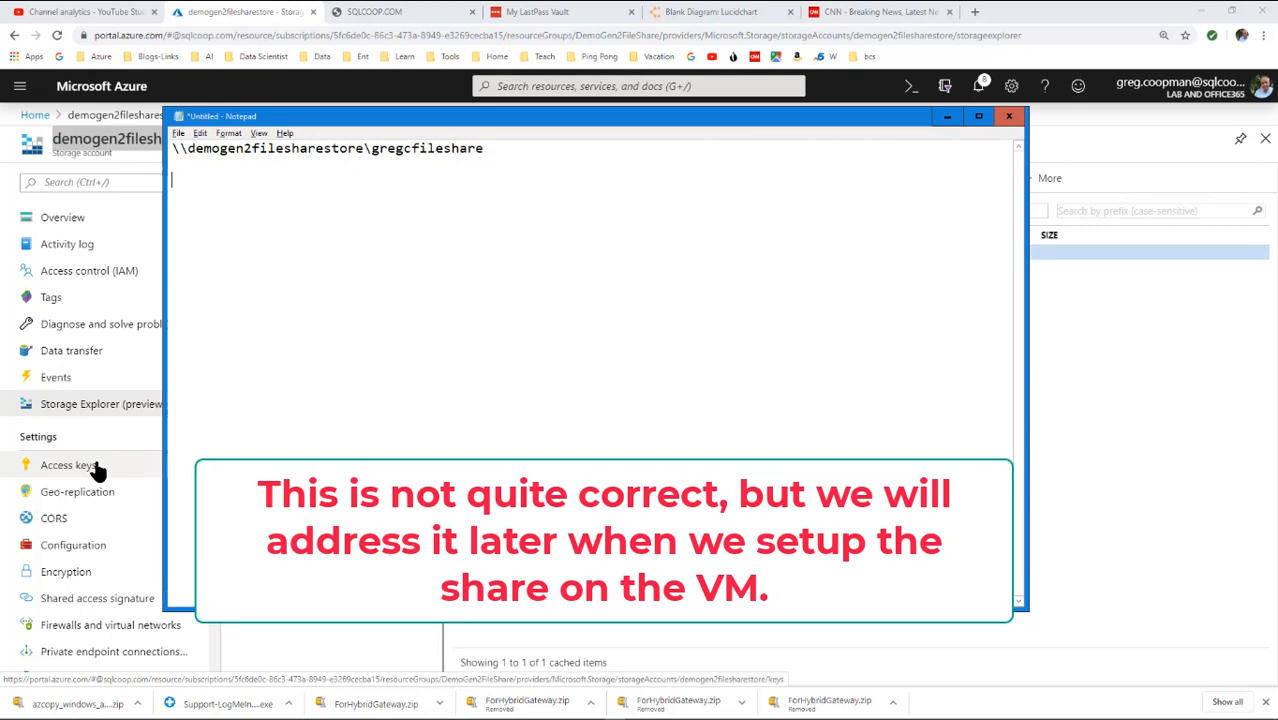
Copy the key1 access key from the storage account's access keys and paste it into Notepad below the share path, with extra blank lines above it.
{"action": "left_click", "coordinate": [145, 383]}
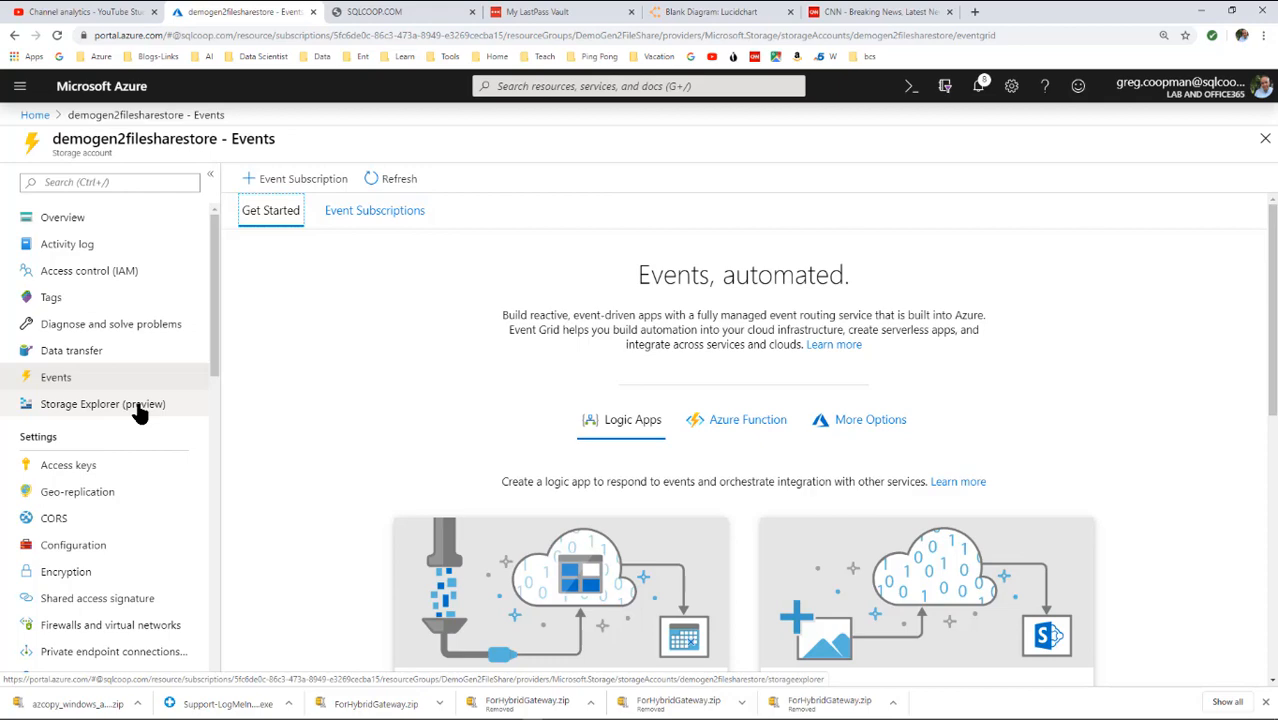
{"action": "left_click", "coordinate": [113, 472]}
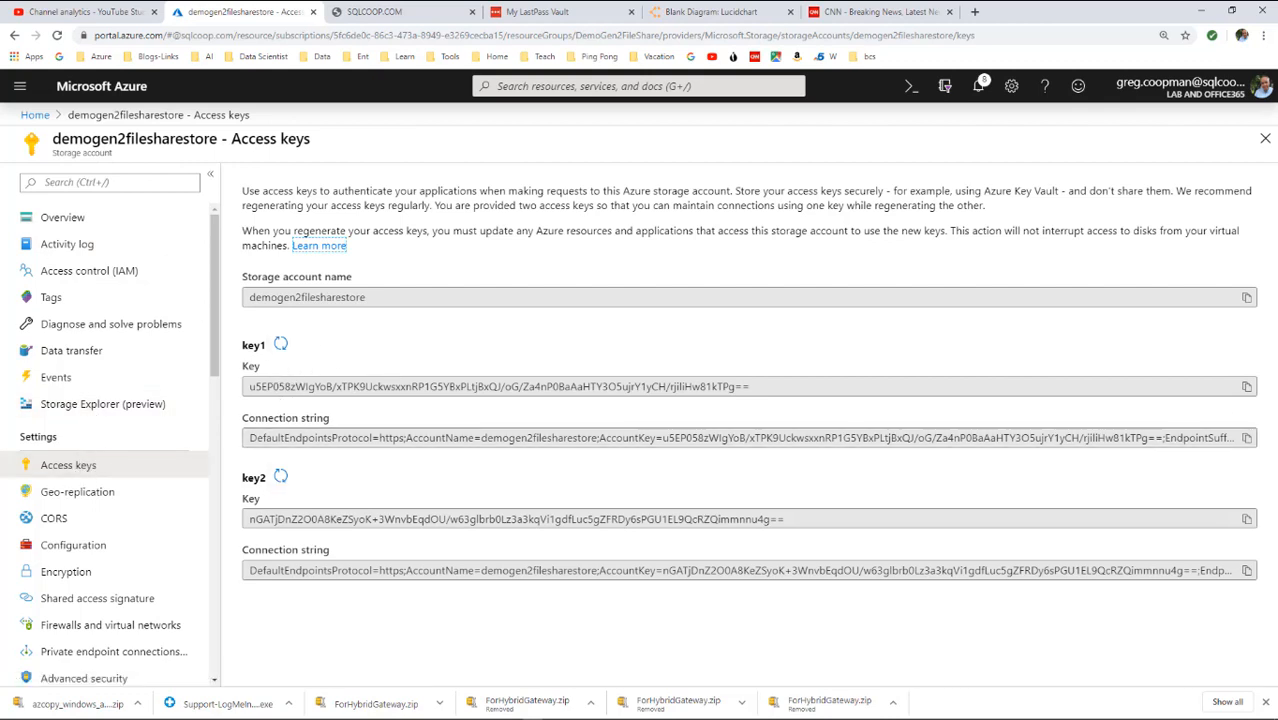
{"action": "left_click", "coordinate": [1246, 387]}
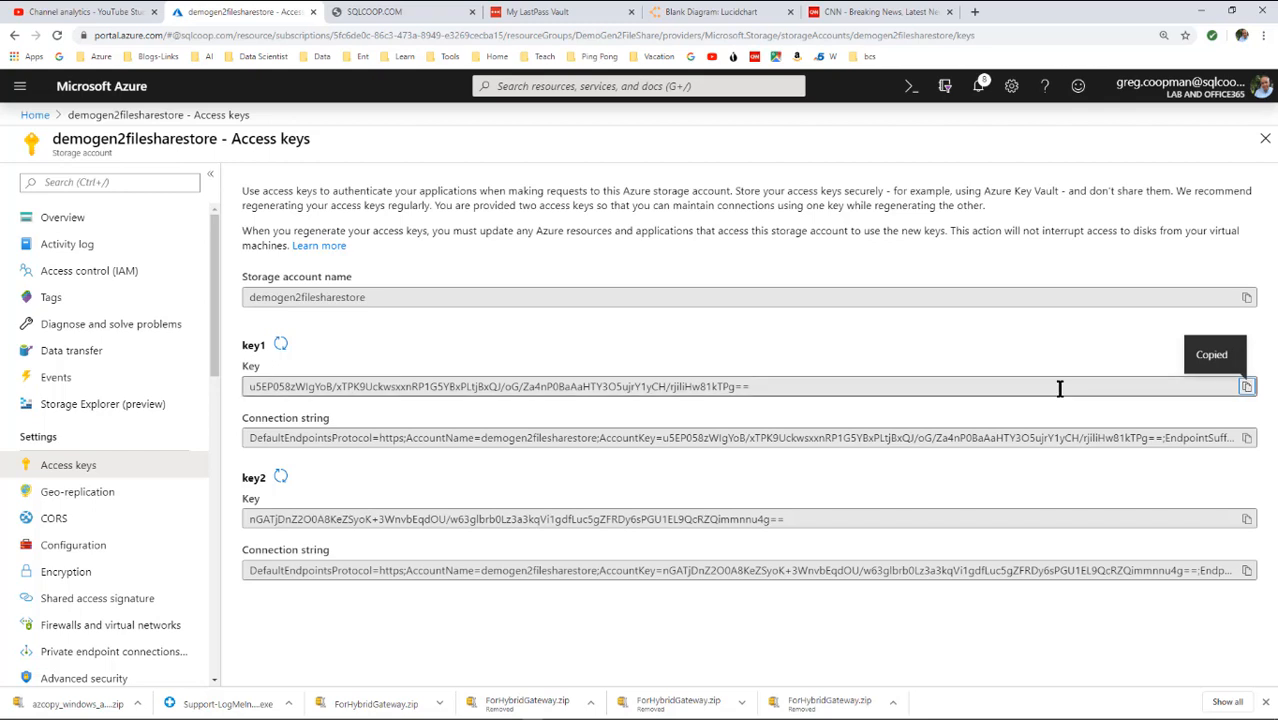
{"action": "key", "text": "alt+Tab"}
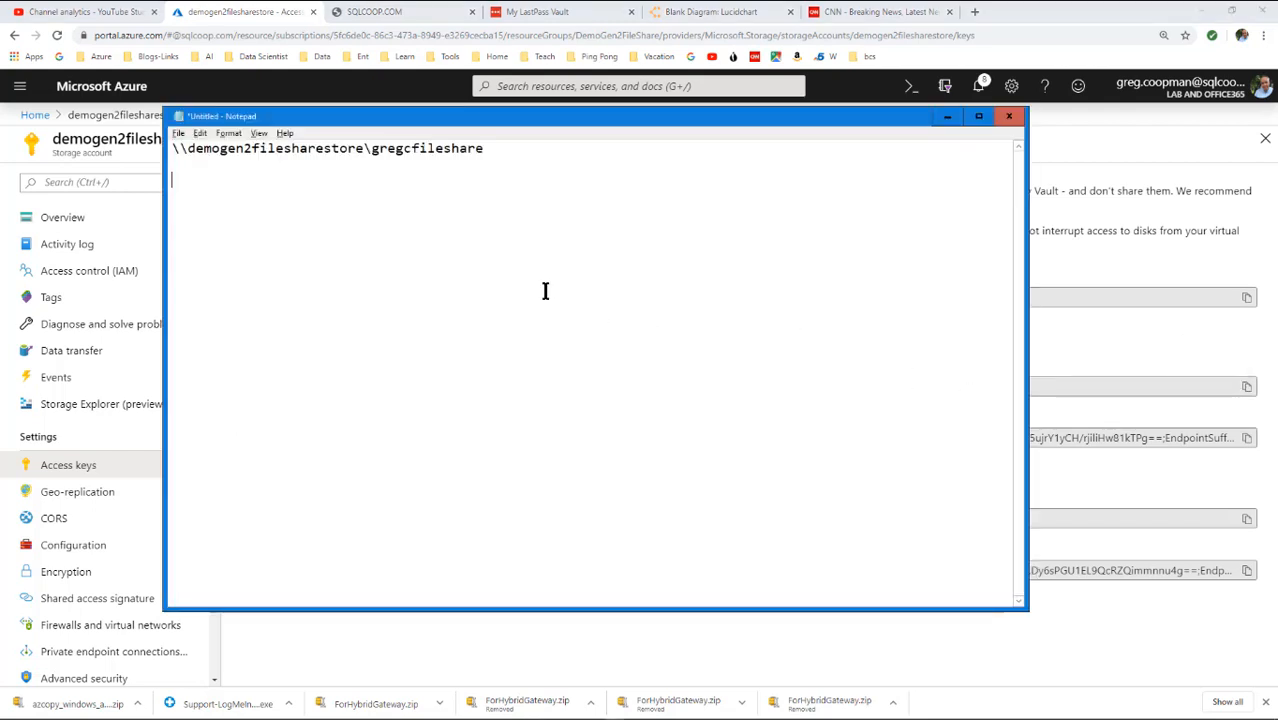
{"action": "key", "text": "ctrl+v"}
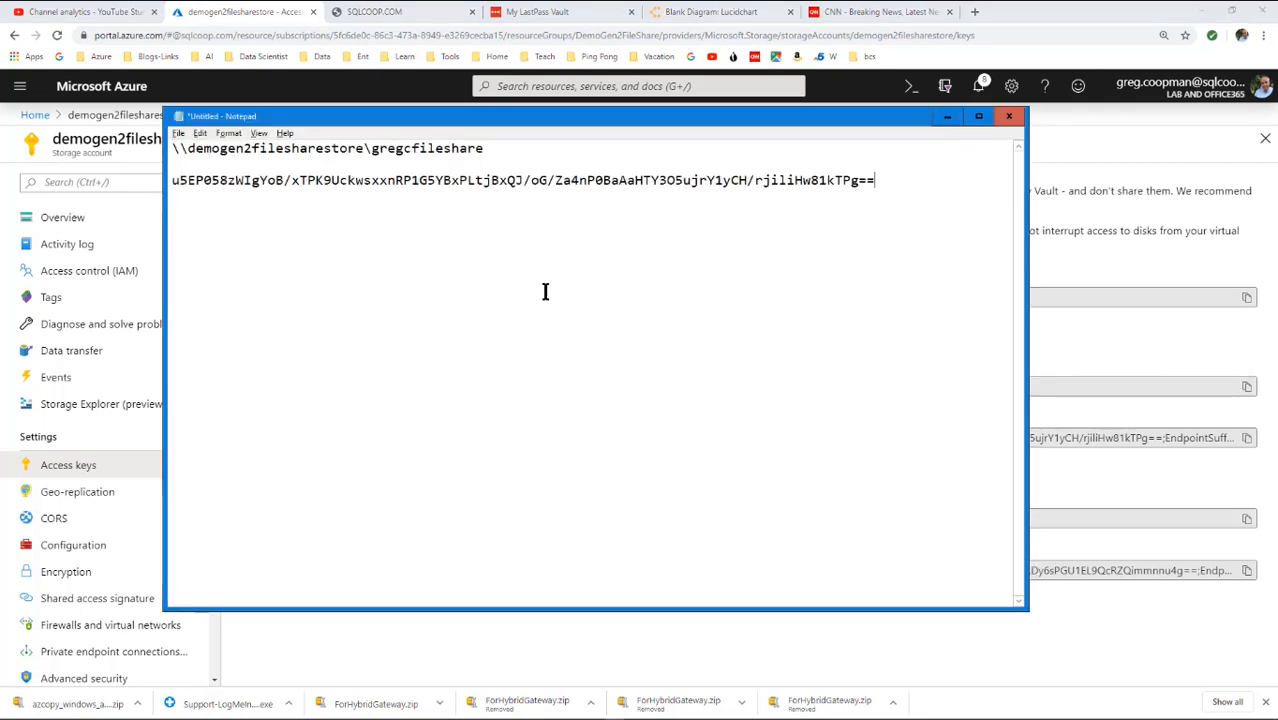
{"action": "key", "text": "Home"}
{"action": "key", "text": "Return"}
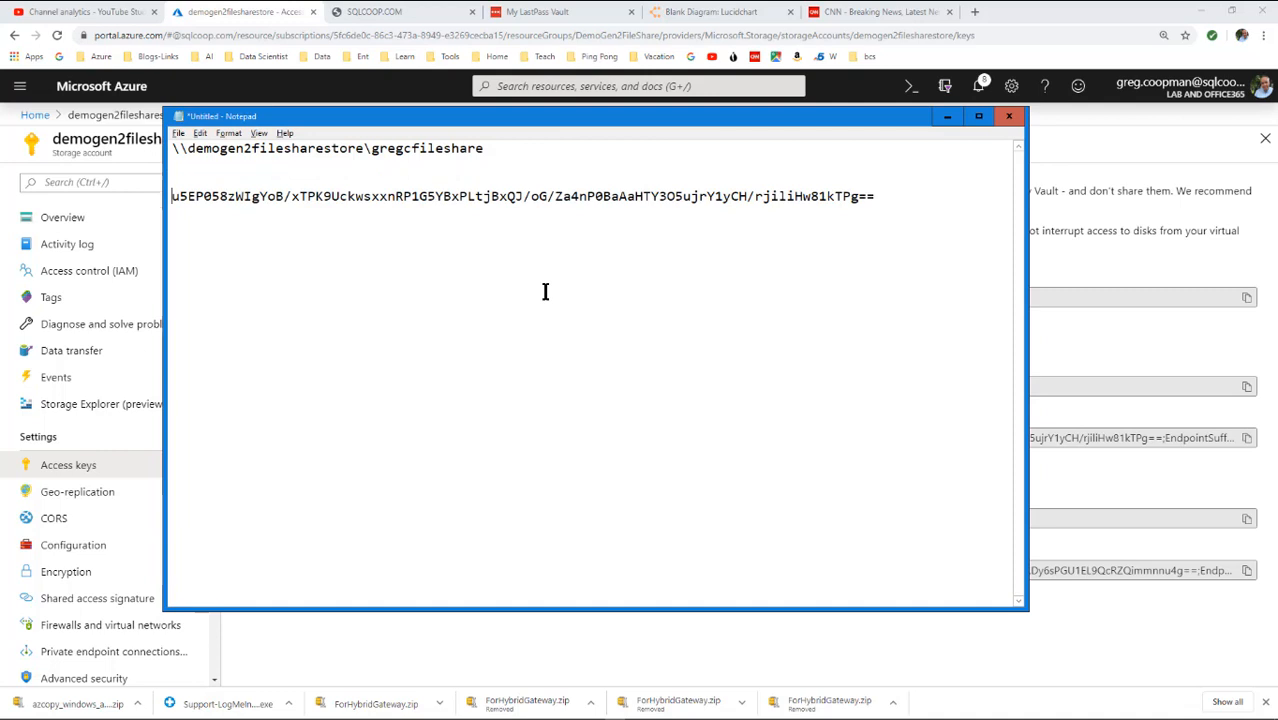
{"action": "key", "text": "Return"}
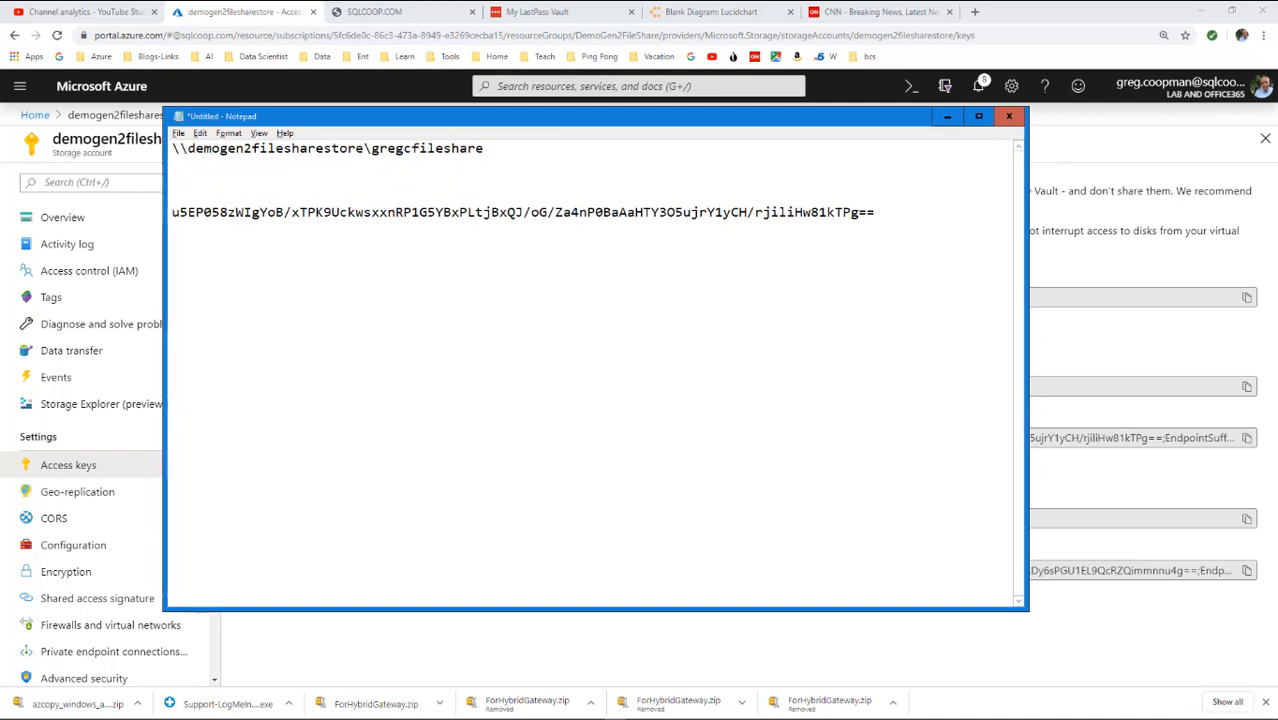
Add the line azure\demogen2filesharestore directly above the access key in Notepad, reusing the account name from the share path.
{"action": "key", "text": "Up"}
{"action": "type", "text": "azure\\"}
{"action": "left_click_drag", "start_coordinate": [187, 148], "coordinate": [362, 148]}
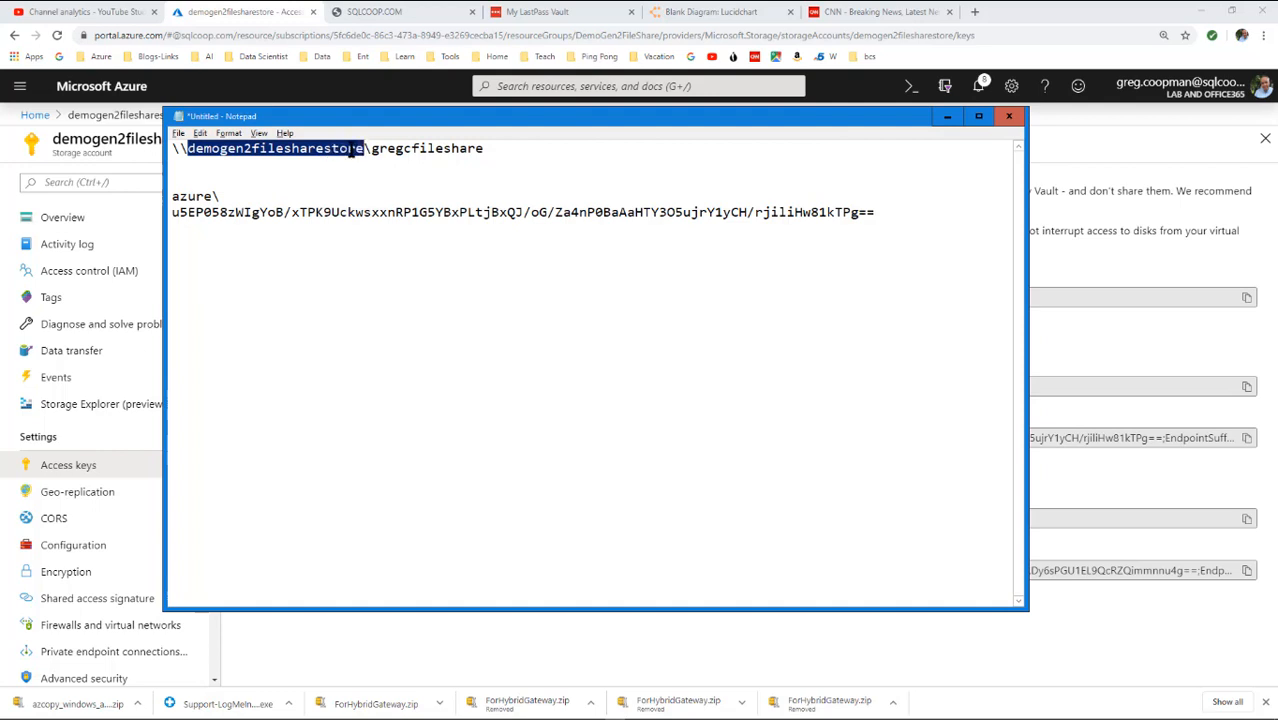
{"action": "right_click", "coordinate": [362, 149]}
{"action": "left_click", "coordinate": [301, 192]}
{"action": "left_click", "coordinate": [279, 197]}
{"action": "key", "text": "ctrl+v"}
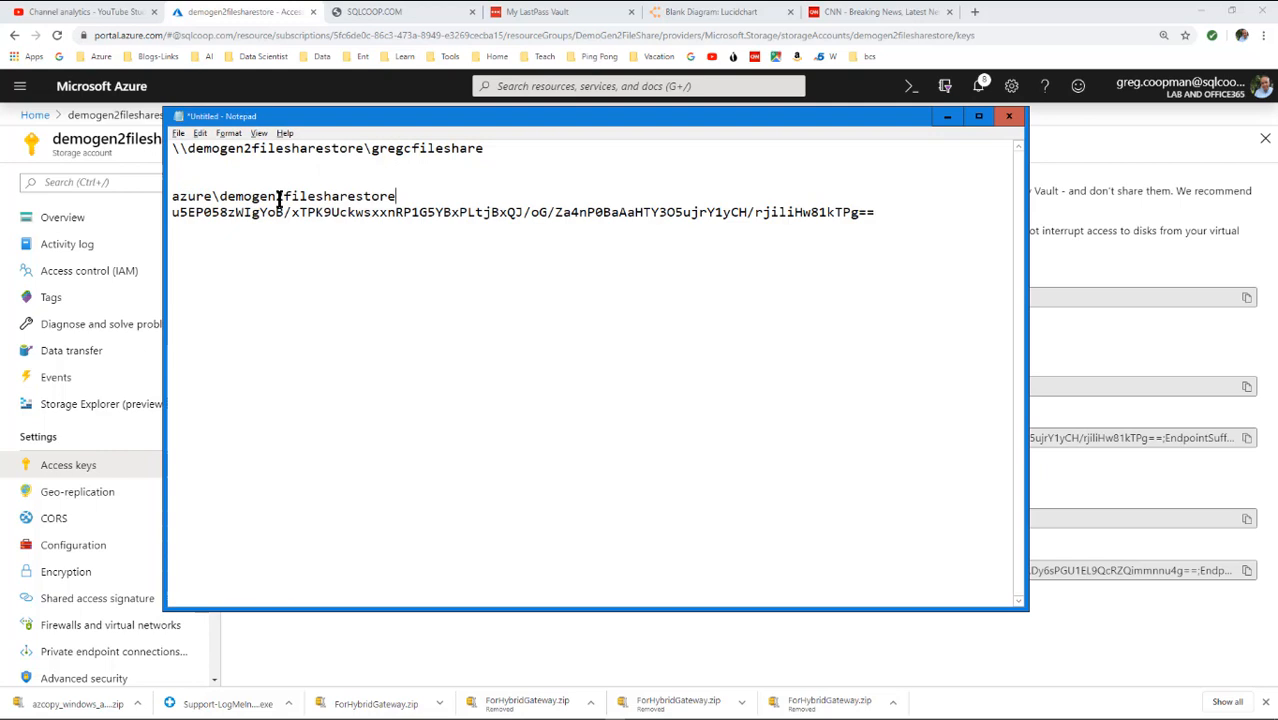
Add the heading --SHARE NAME-- above the share path and --USER NAME-- above the azure\demogen2filesharestore line.
{"action": "left_click", "coordinate": [172, 150]}
{"action": "key", "text": "Return"}
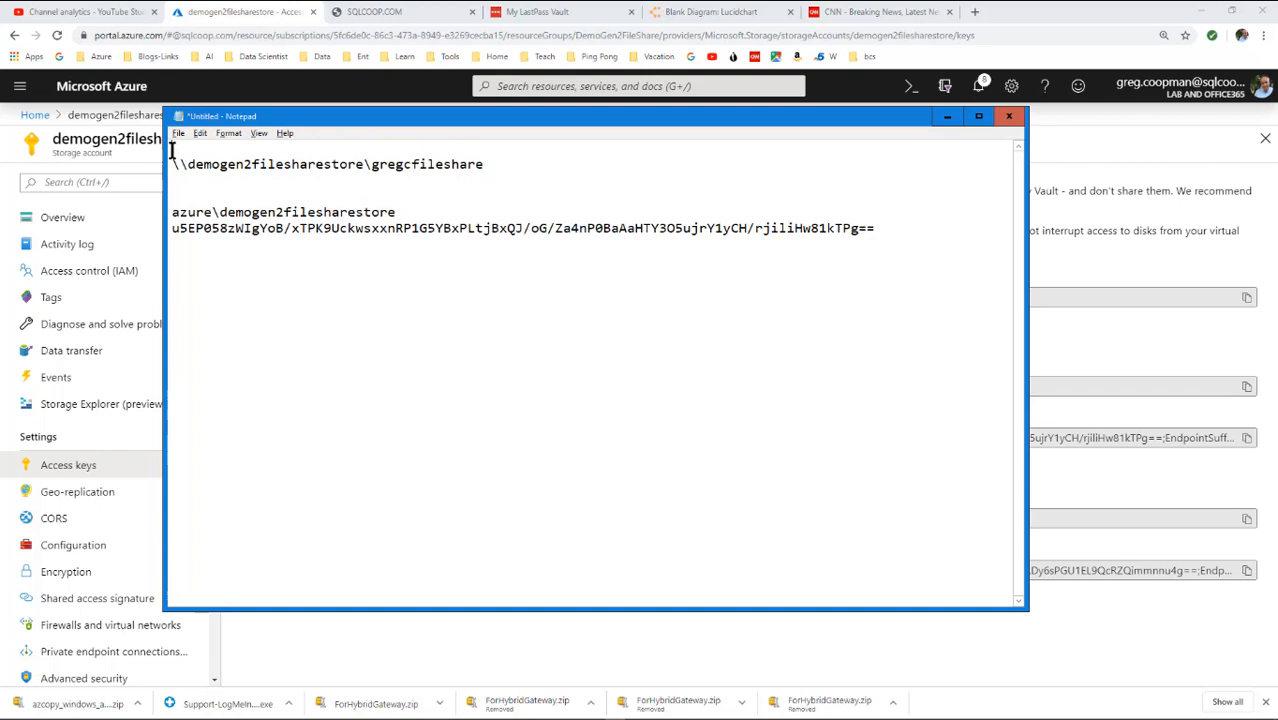
{"action": "type", "text": "--SHARE NAME"}
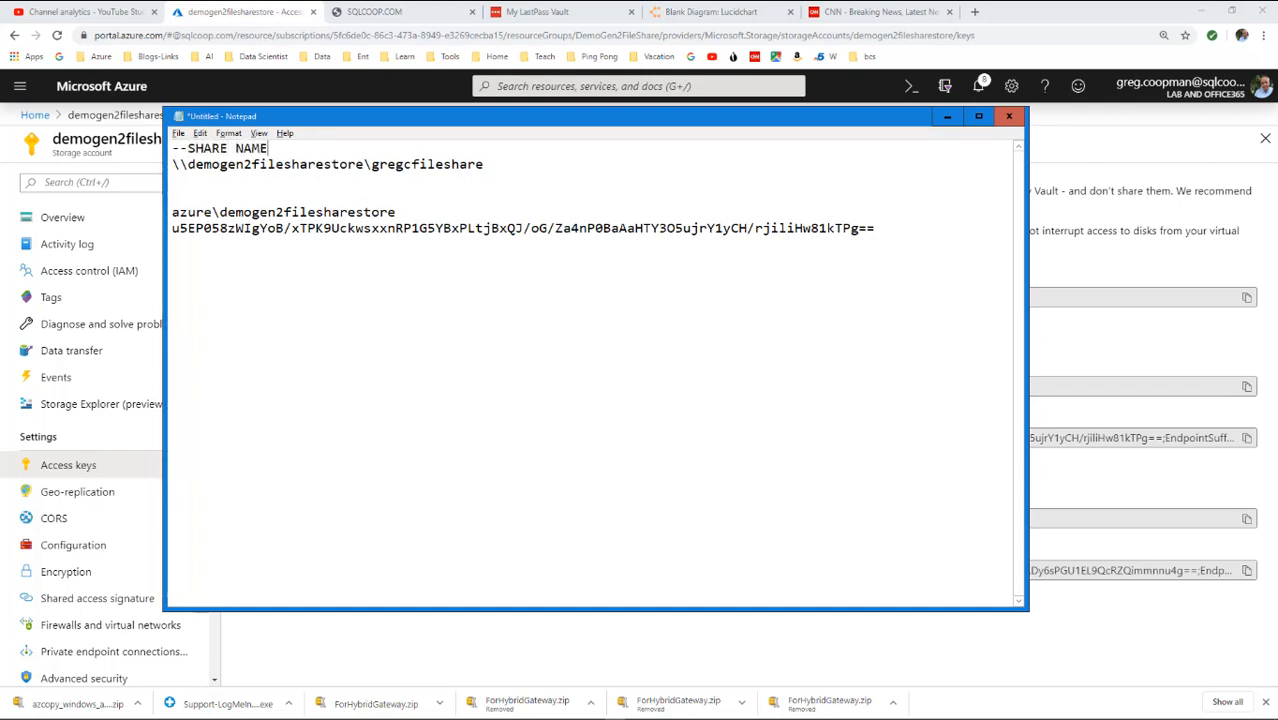
{"action": "type", "text": "--"}
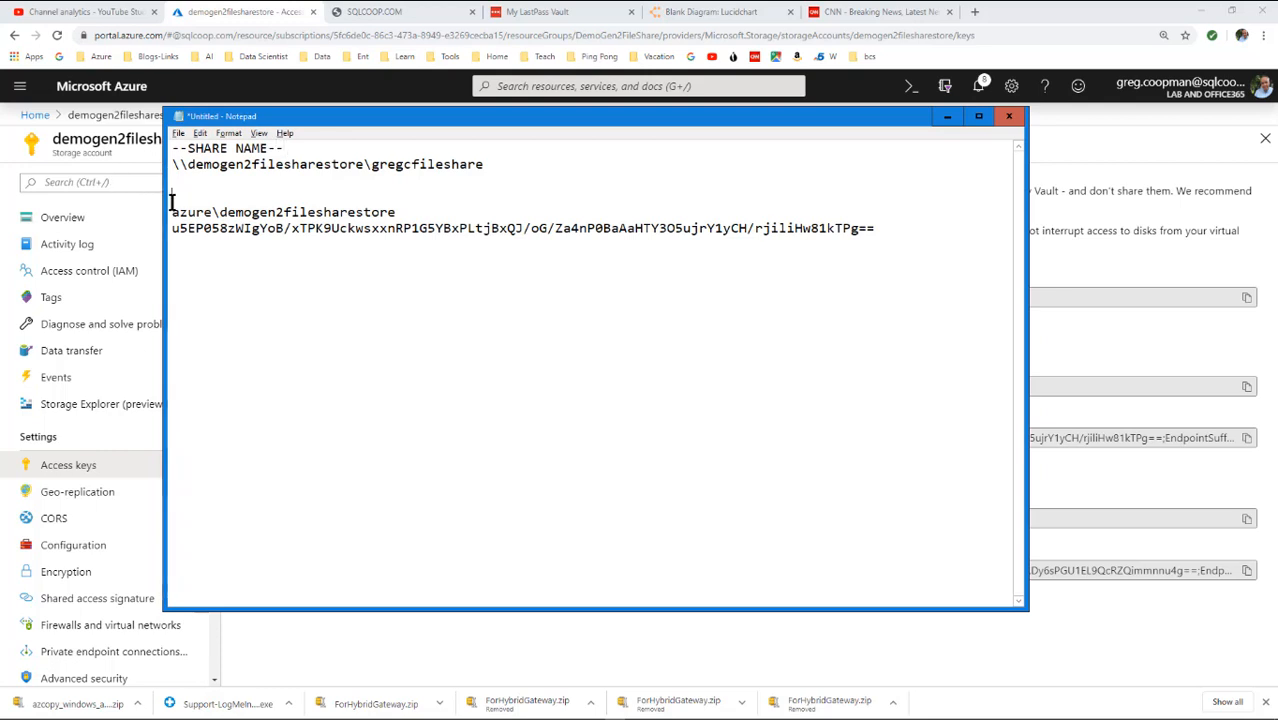
{"action": "type", "text": "-"}
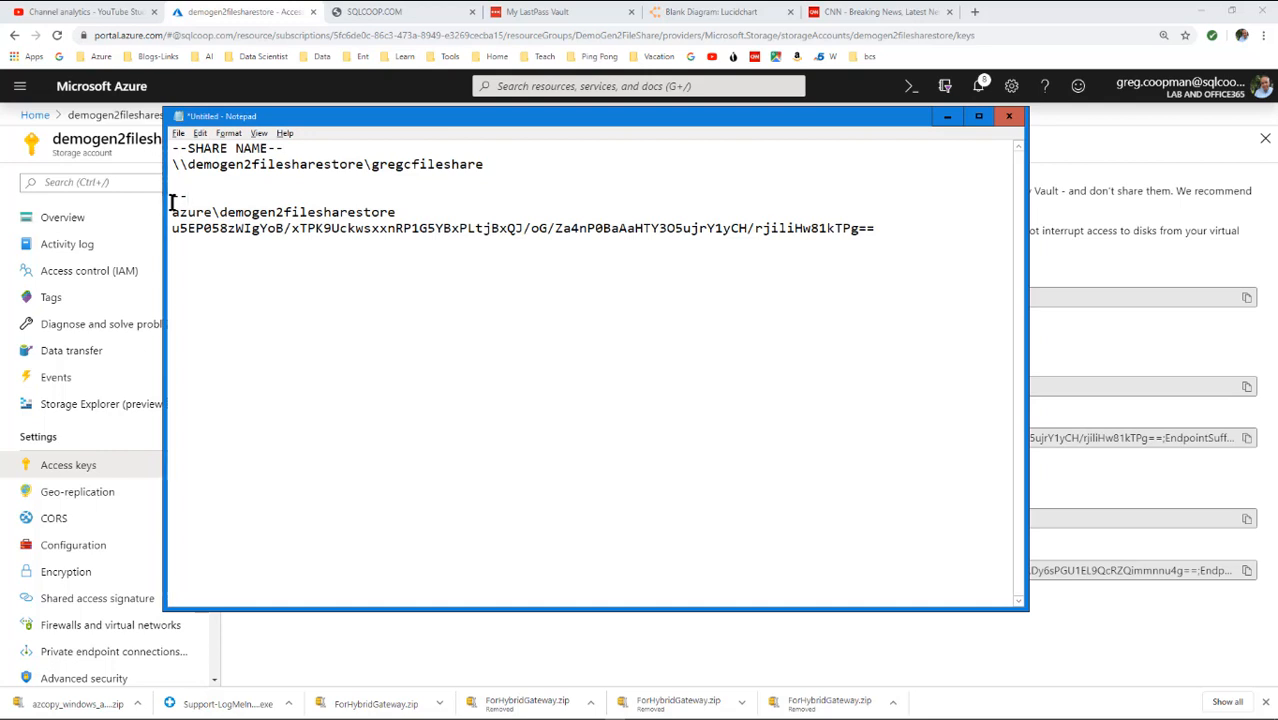
{"action": "type", "text": "-USER NAME--"}
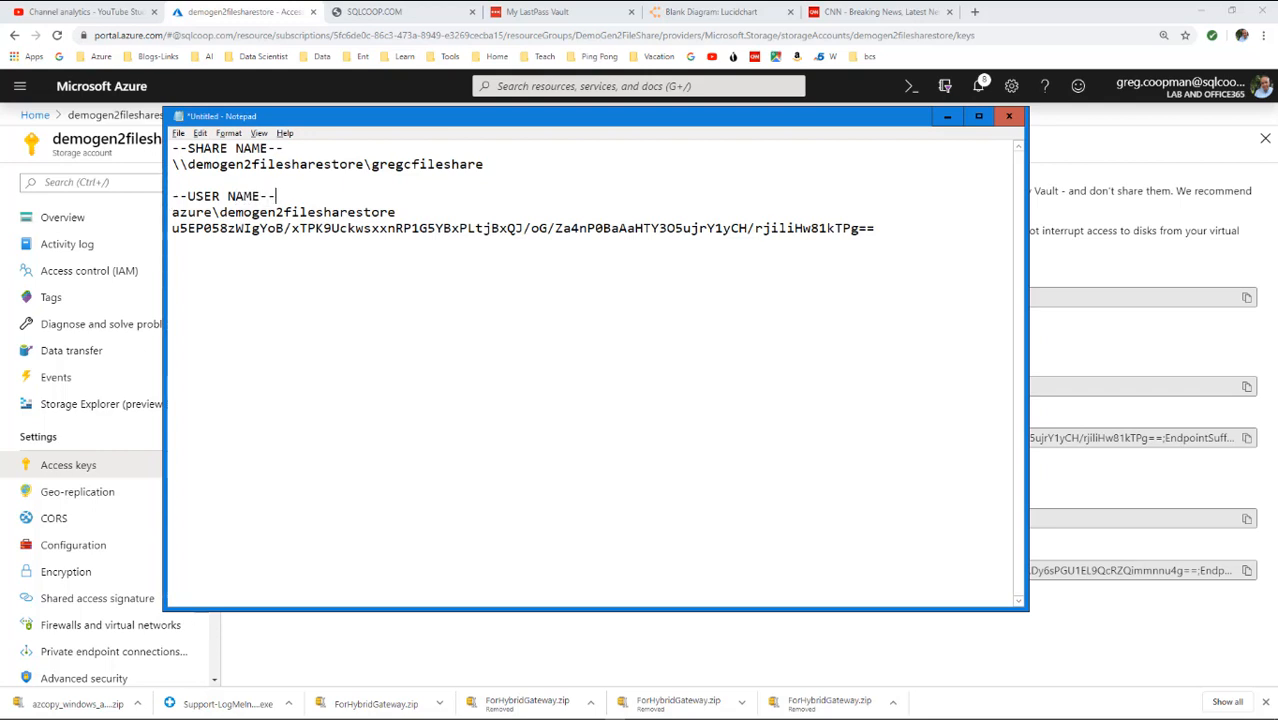
Insert the heading --PASSWORD-- on its own line between the user name and the access key.
{"action": "key", "text": "Down"}
{"action": "key", "text": "End"}
{"action": "key", "text": "Return"}
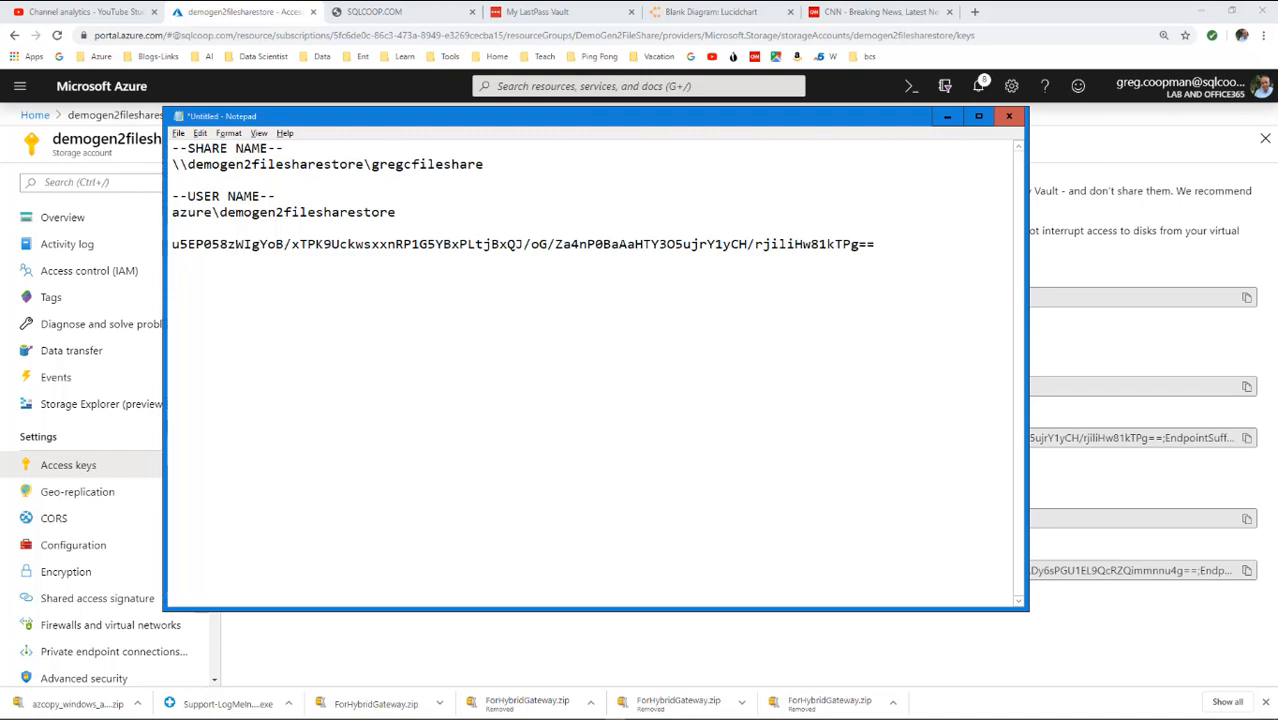
{"action": "type", "text": "--PASSWORD--"}
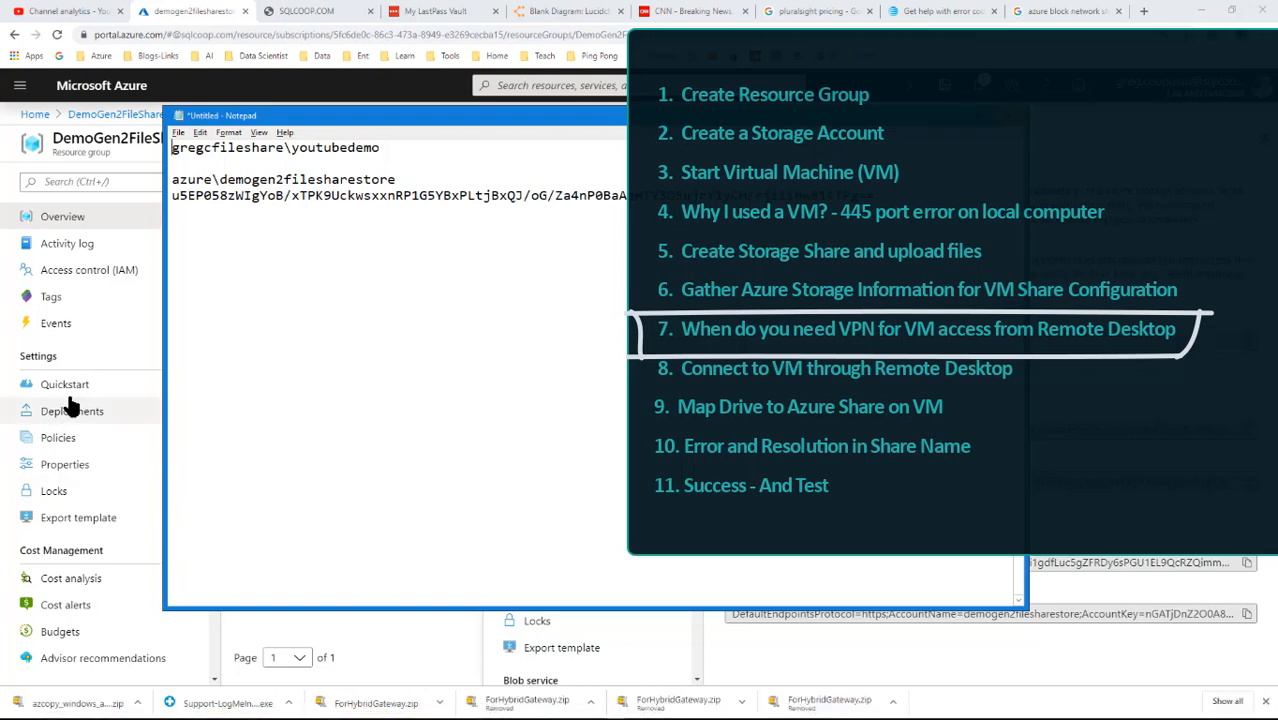
Return to the Azure portal, search for lab-04 and open the Lab-04 virtual machine's overview.
{"action": "left_click", "coordinate": [493, 610]}
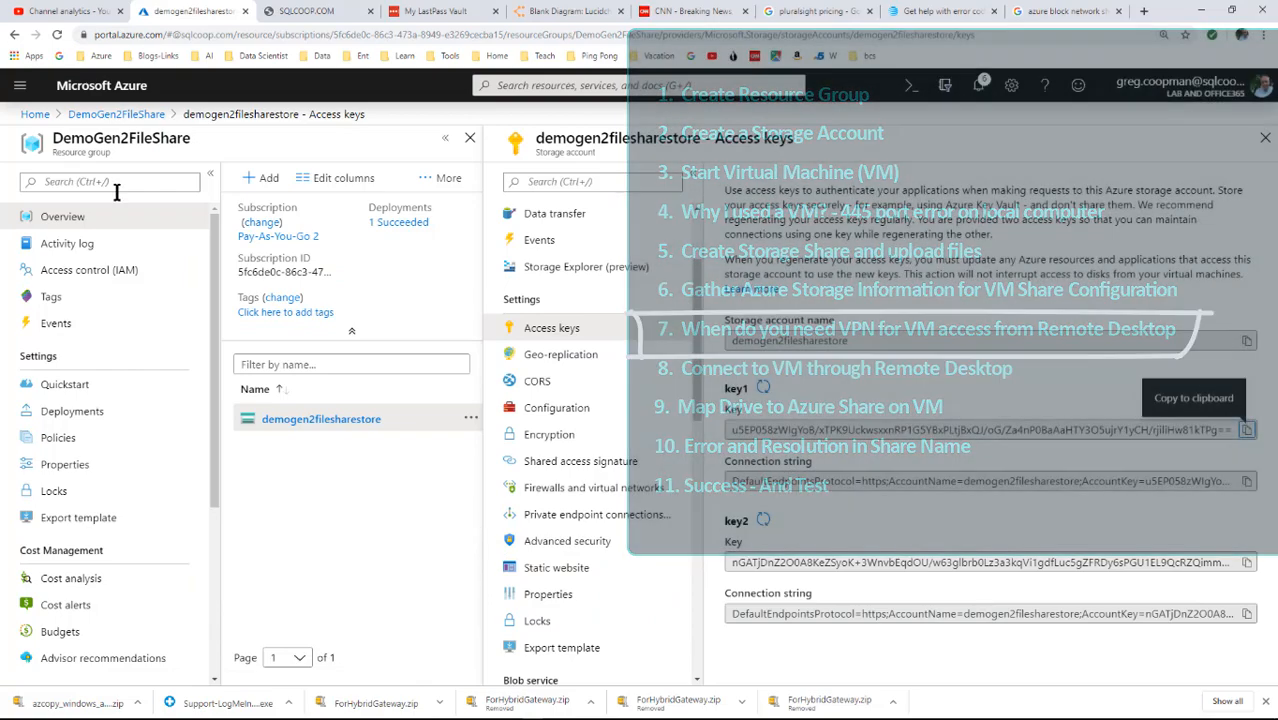
{"action": "left_click", "coordinate": [505, 85]}
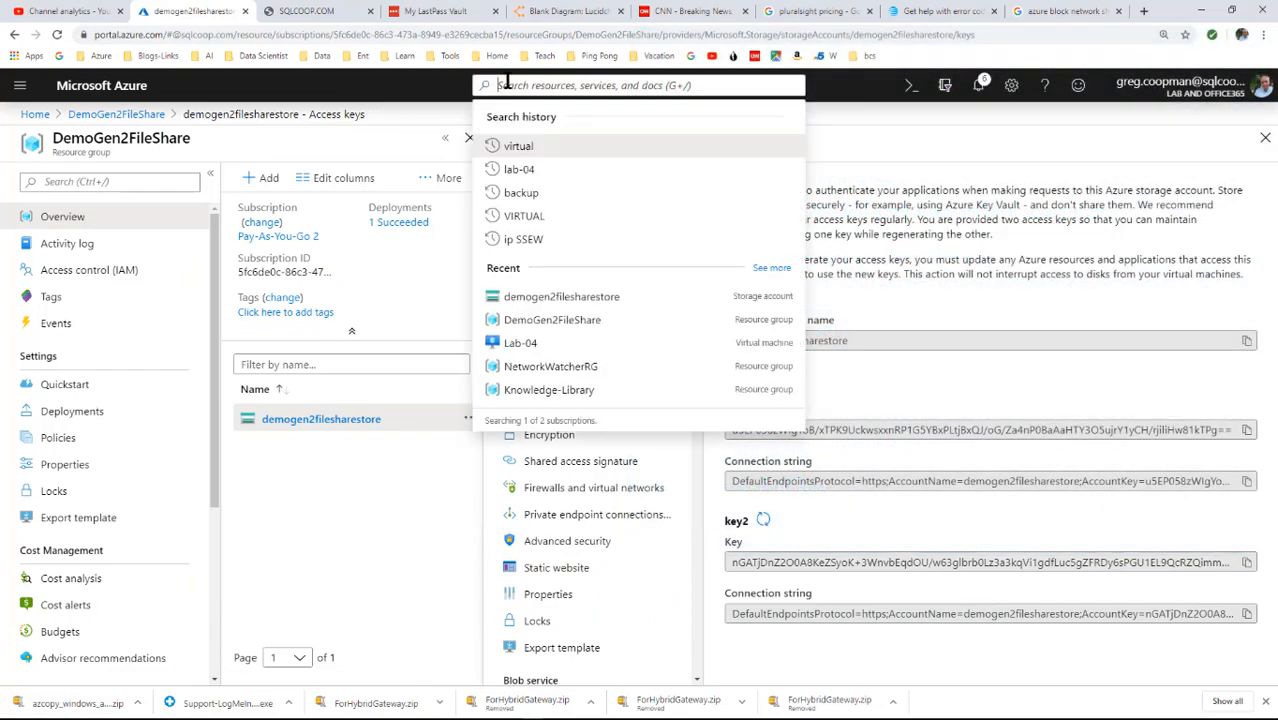
{"action": "left_click", "coordinate": [519, 169]}
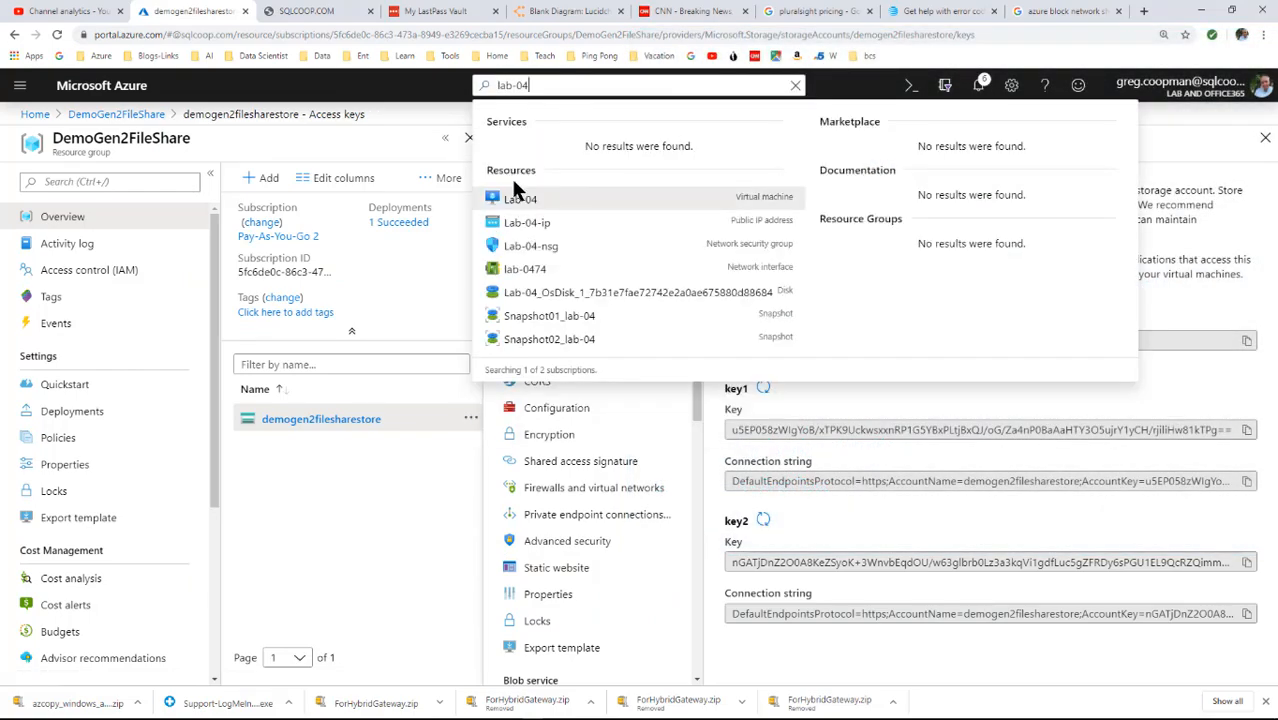
{"action": "left_click", "coordinate": [521, 204]}
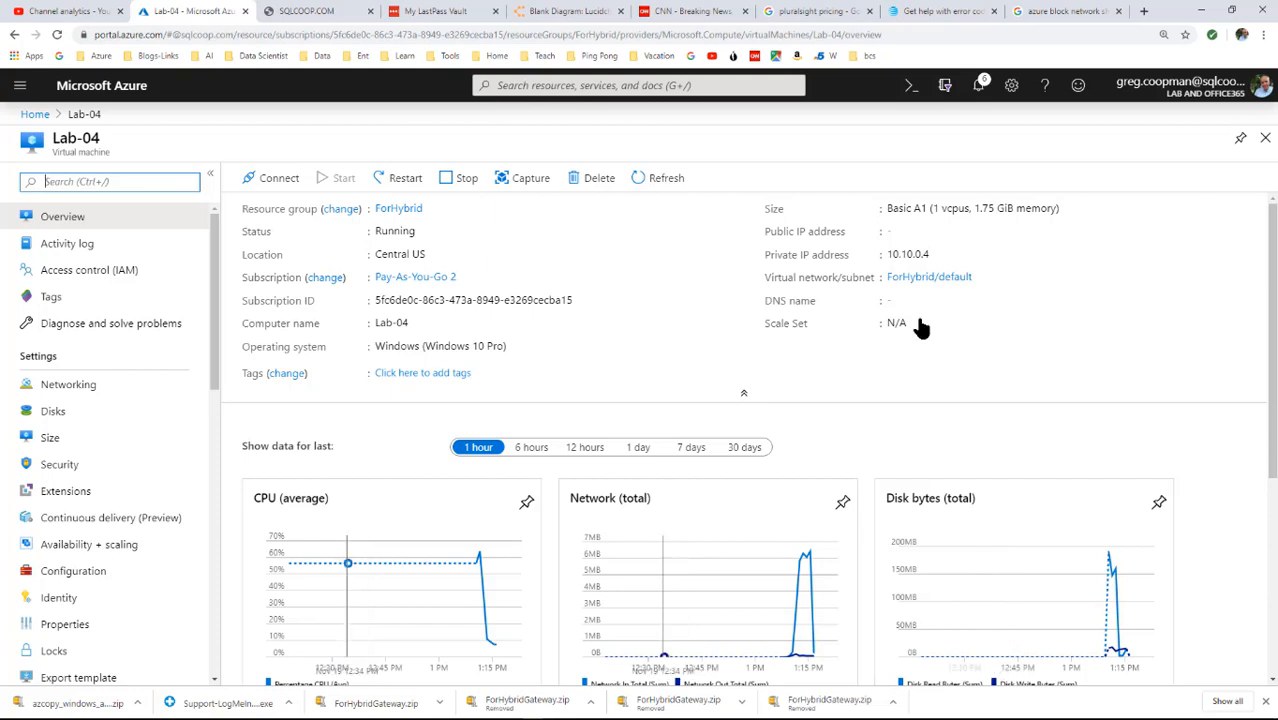
Connect to the ForHybrid VPN from the Windows network settings, allowing the elevated routing update, and close the settings window.
{"action": "mouse_move", "coordinate": [1090, 712]}
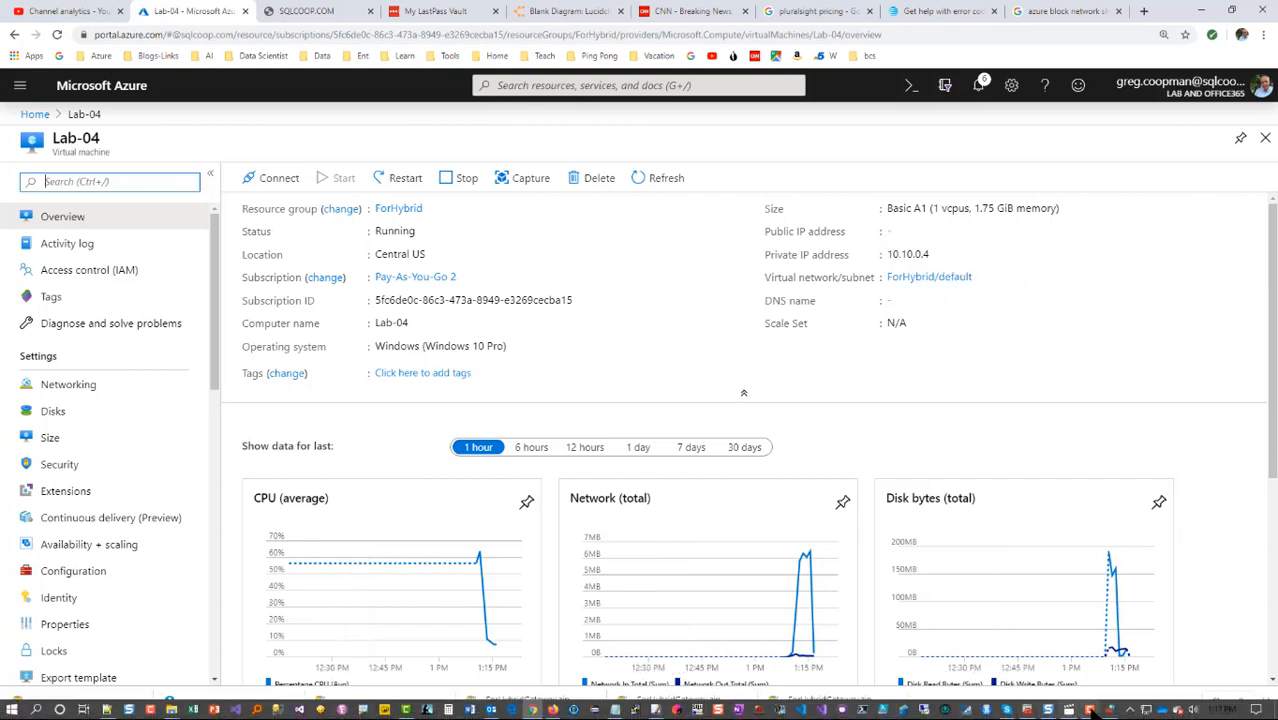
{"action": "left_click", "coordinate": [1148, 711]}
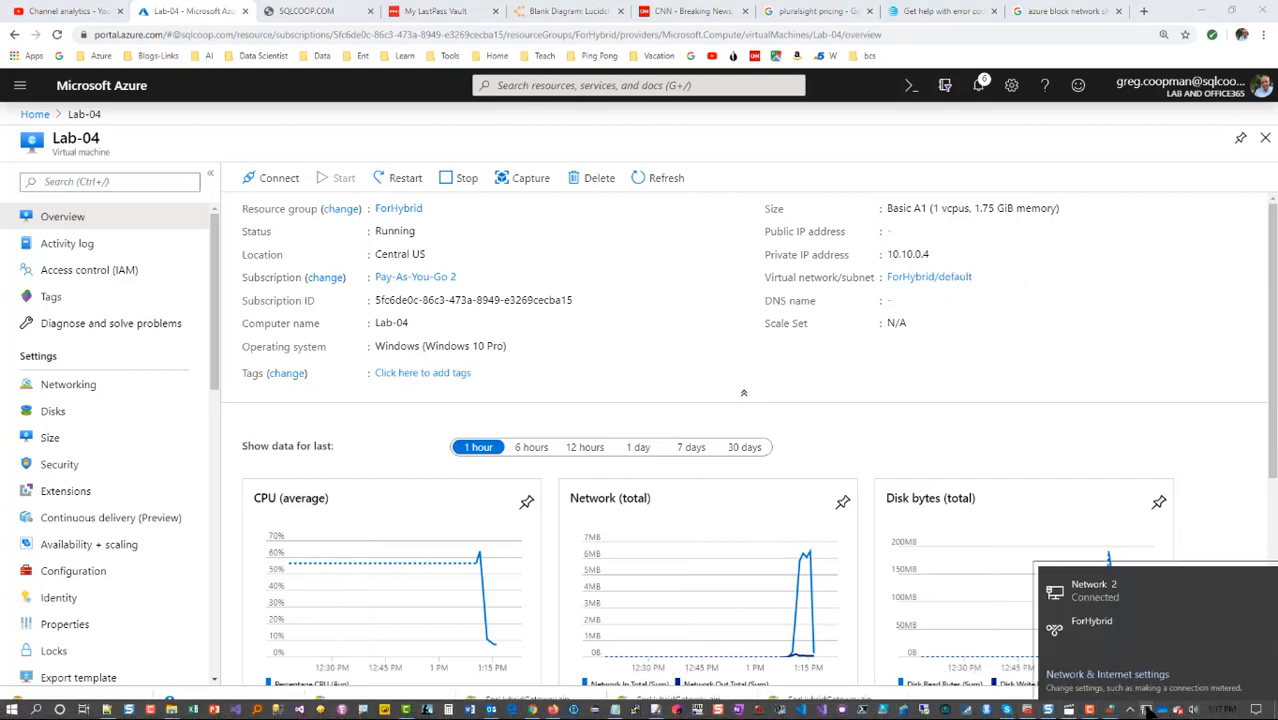
{"action": "left_click", "coordinate": [1088, 622]}
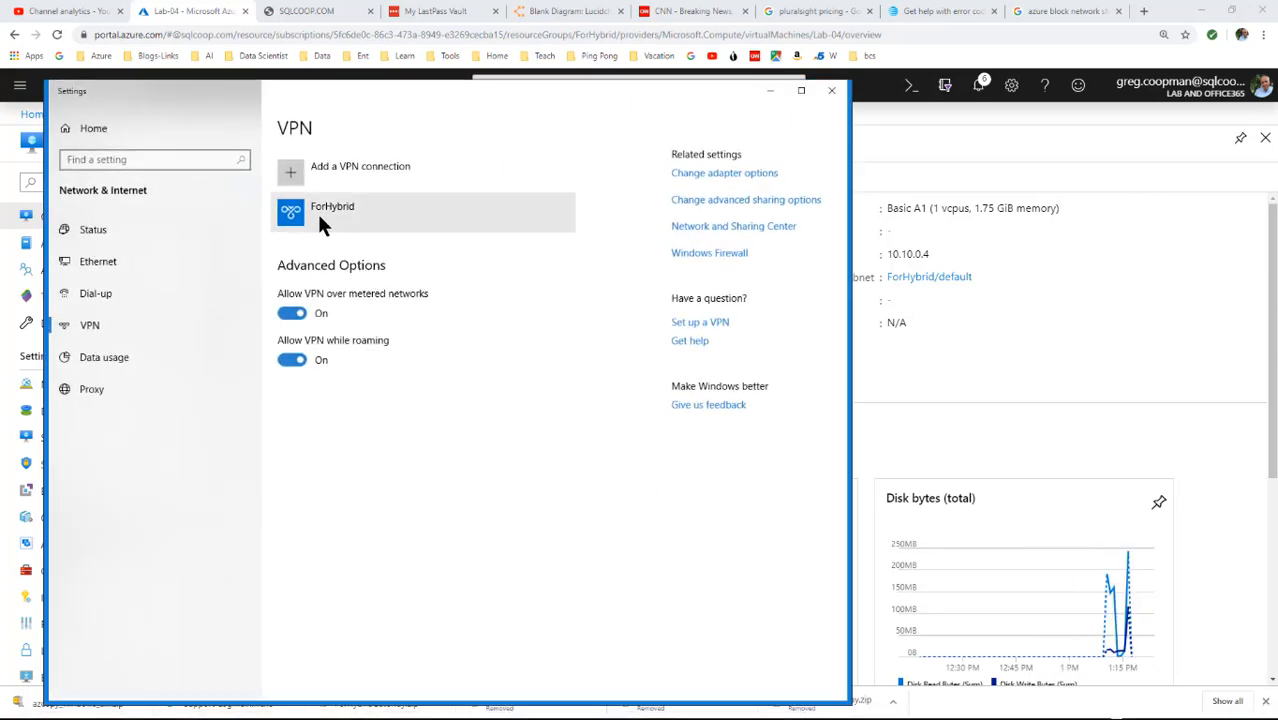
{"action": "left_click", "coordinate": [317, 211]}
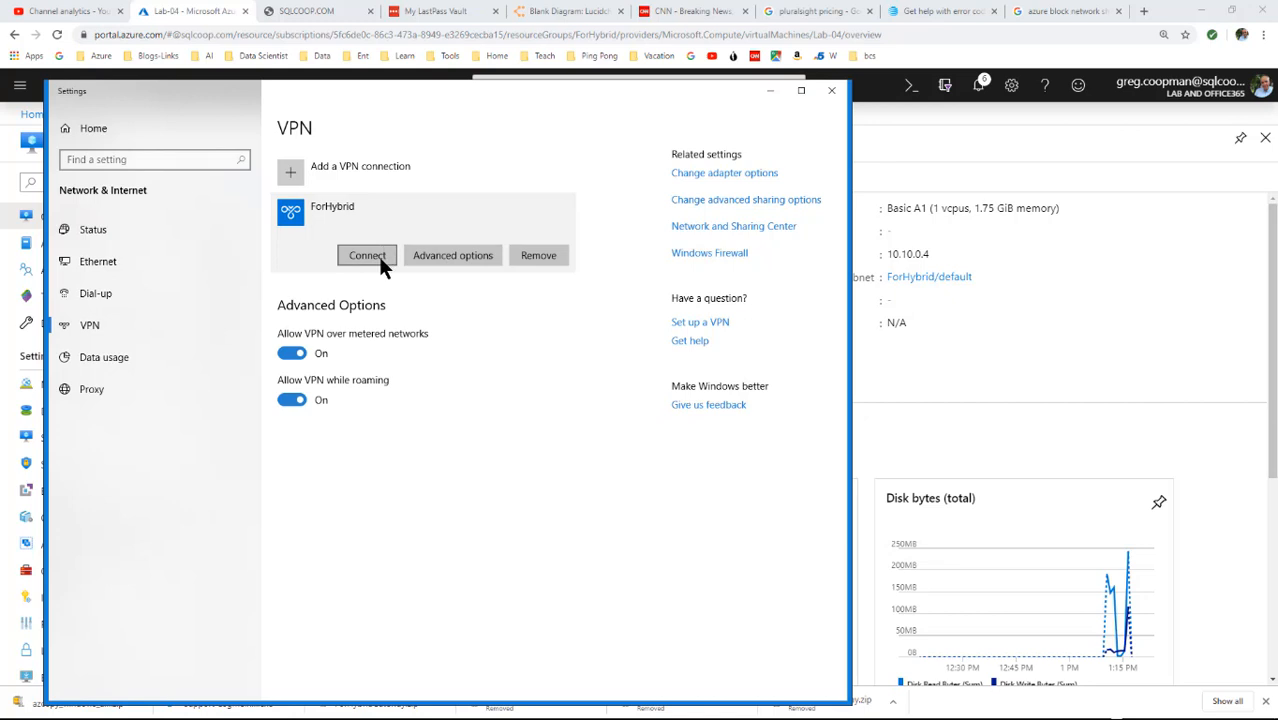
{"action": "left_click", "coordinate": [367, 256]}
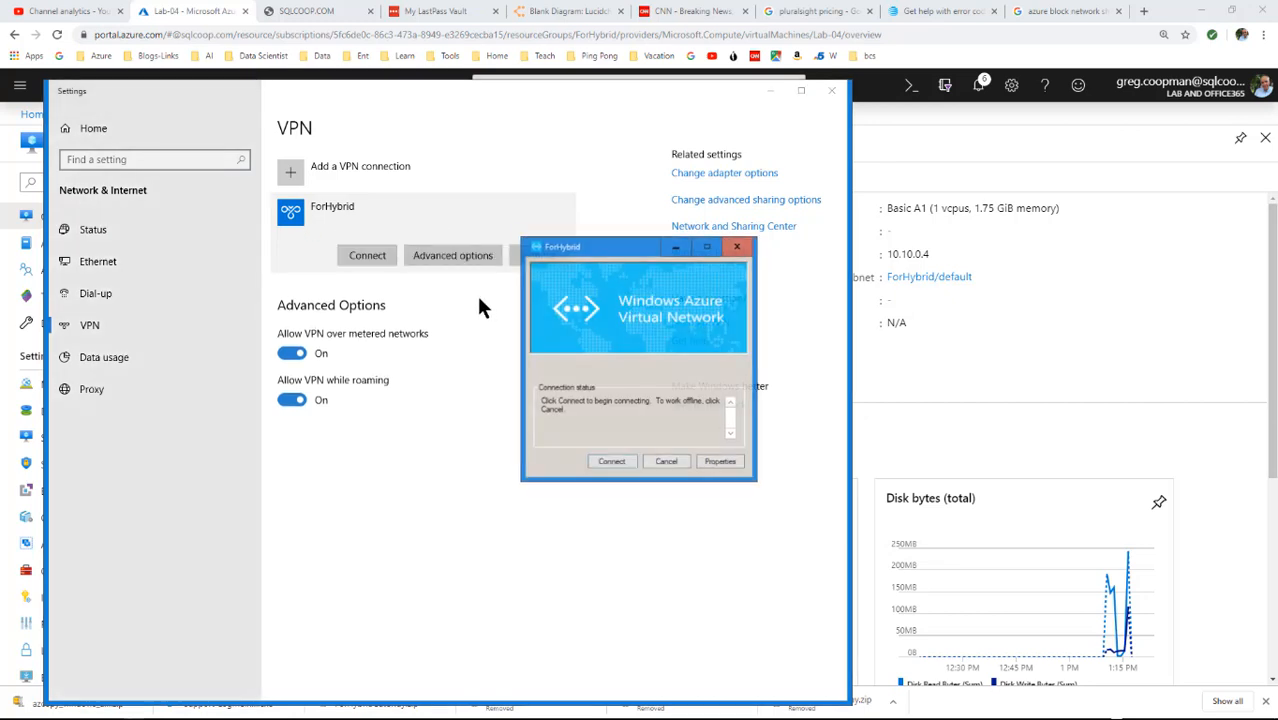
{"action": "left_click", "coordinate": [614, 459]}
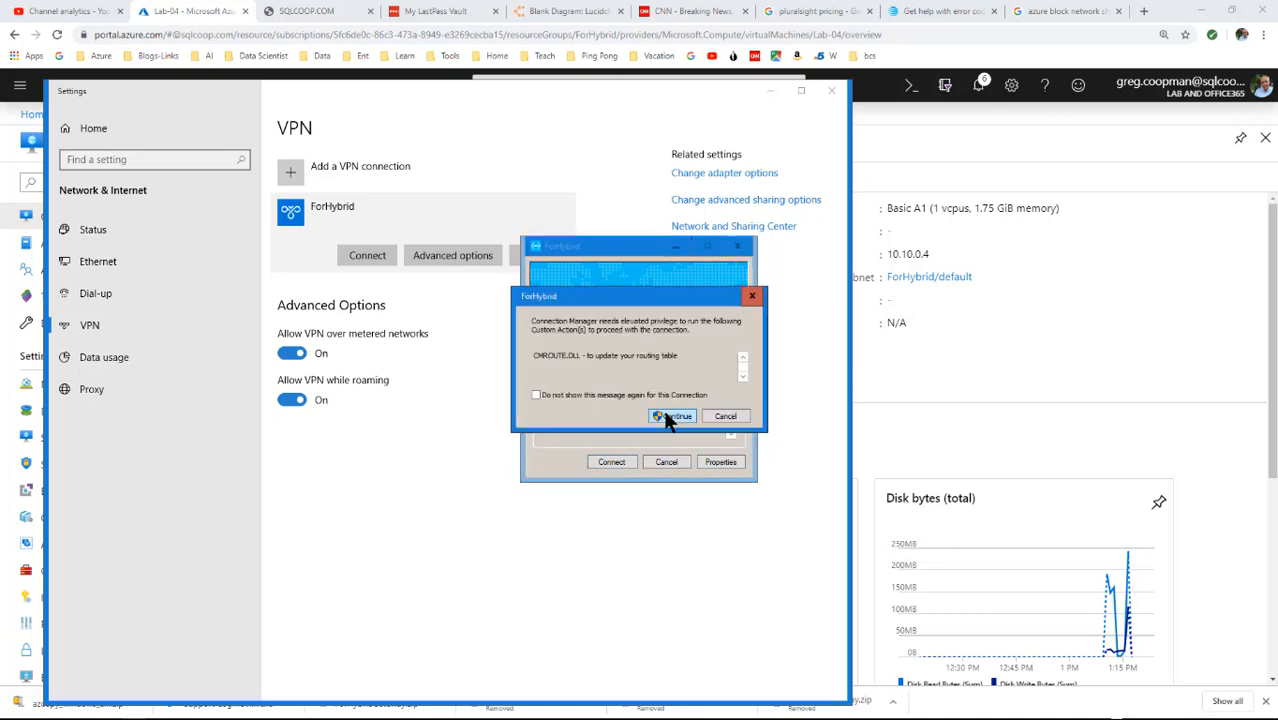
{"action": "left_click", "coordinate": [668, 416]}
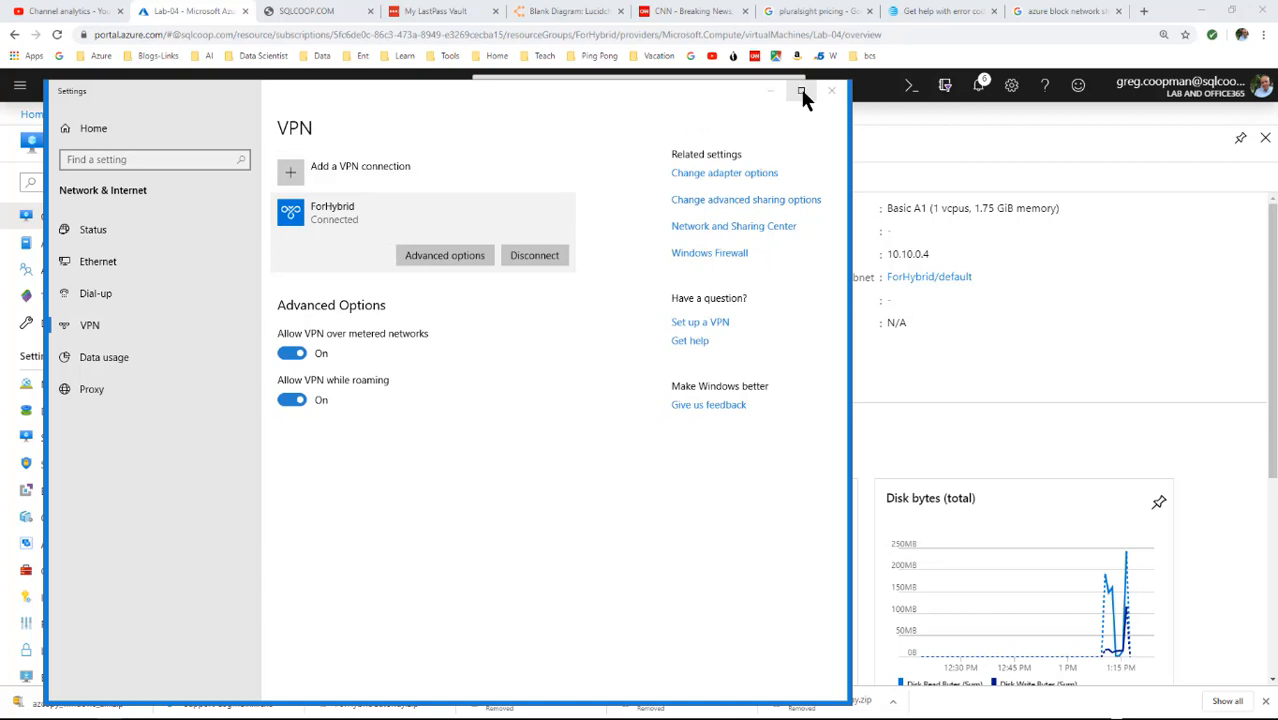
{"action": "left_click", "coordinate": [831, 91]}
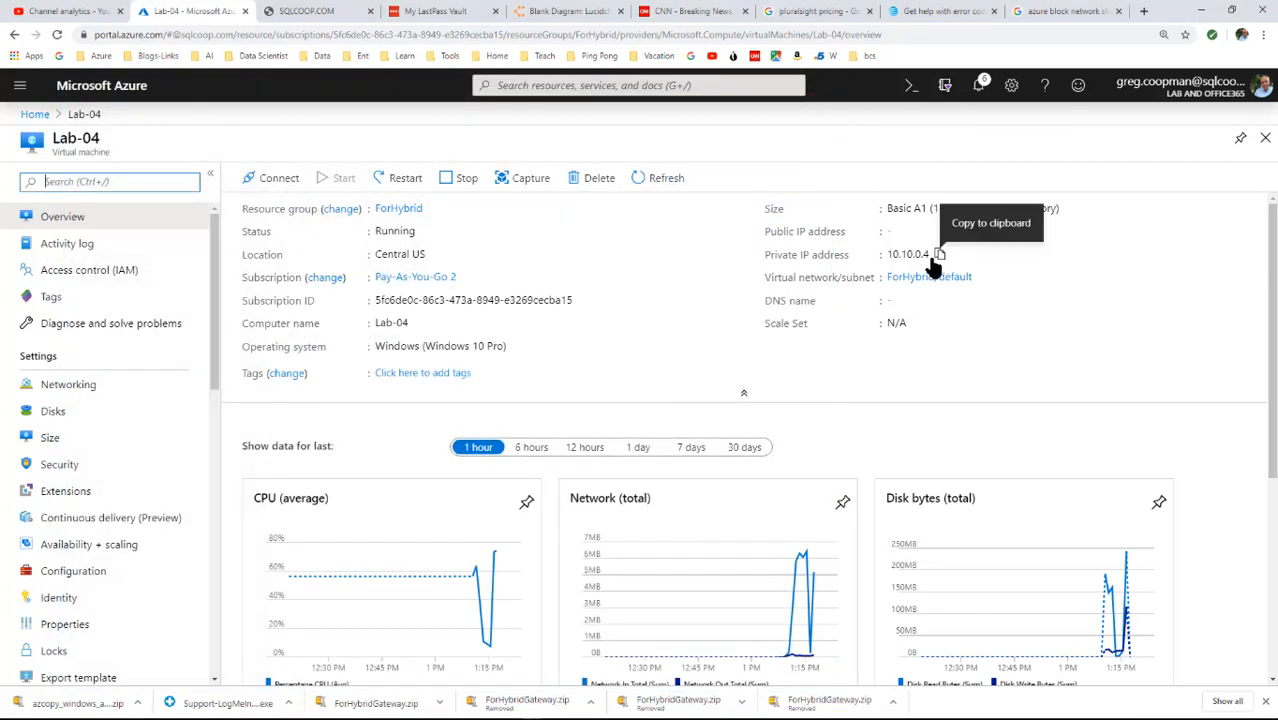
Copy Lab-04's private IP address and start a Remote Desktop connection to 10.10.0.4.
{"action": "left_click", "coordinate": [939, 256]}
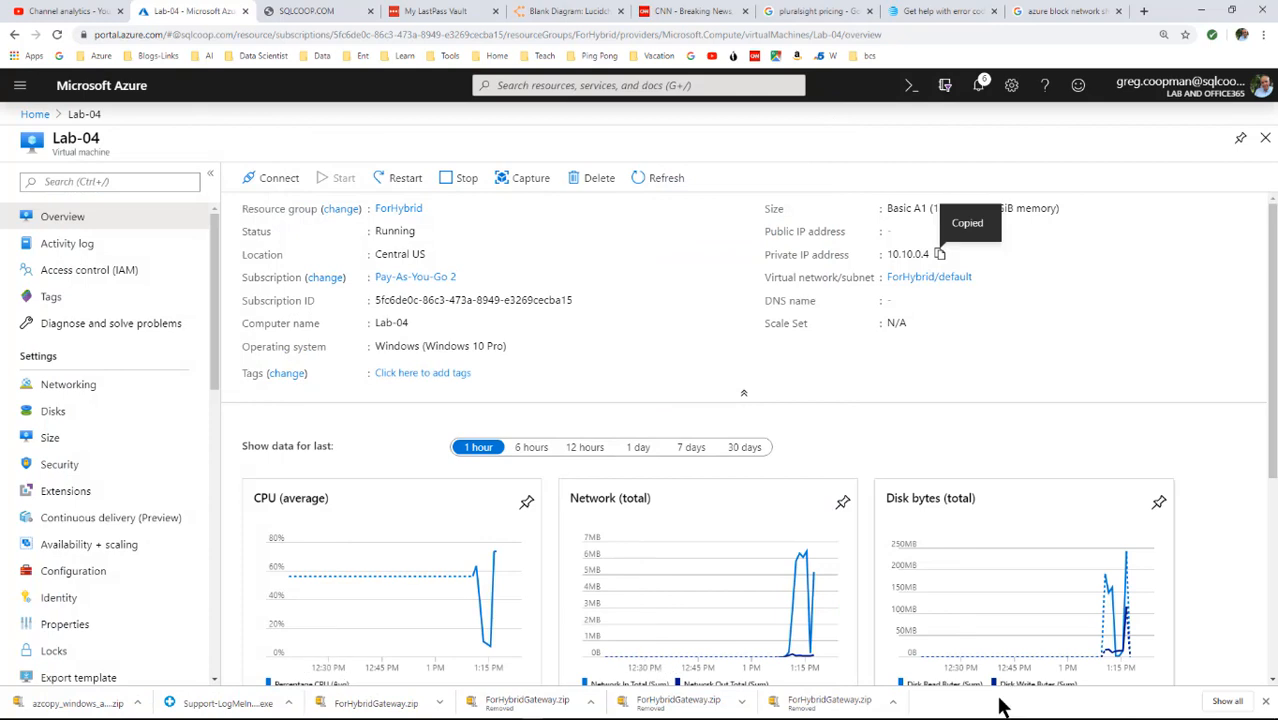
{"action": "mouse_move", "coordinate": [988, 716]}
{"action": "left_click", "coordinate": [924, 710]}
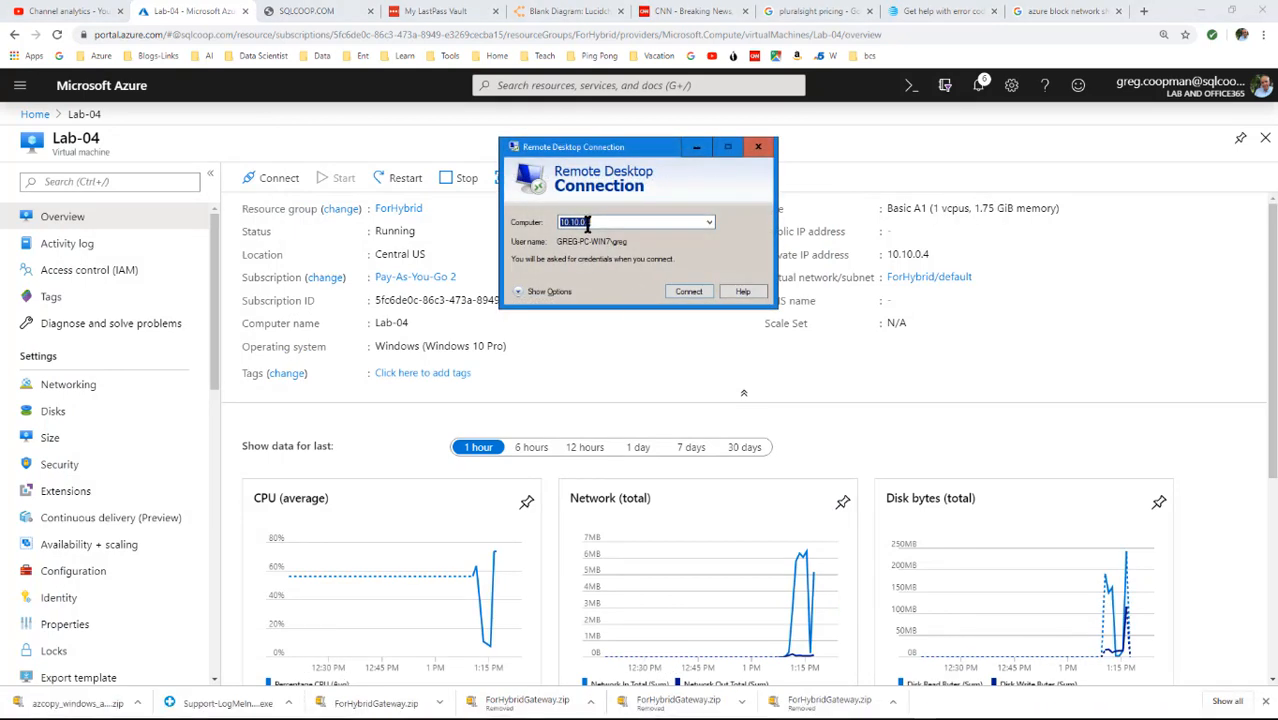
{"action": "left_click", "coordinate": [690, 292]}
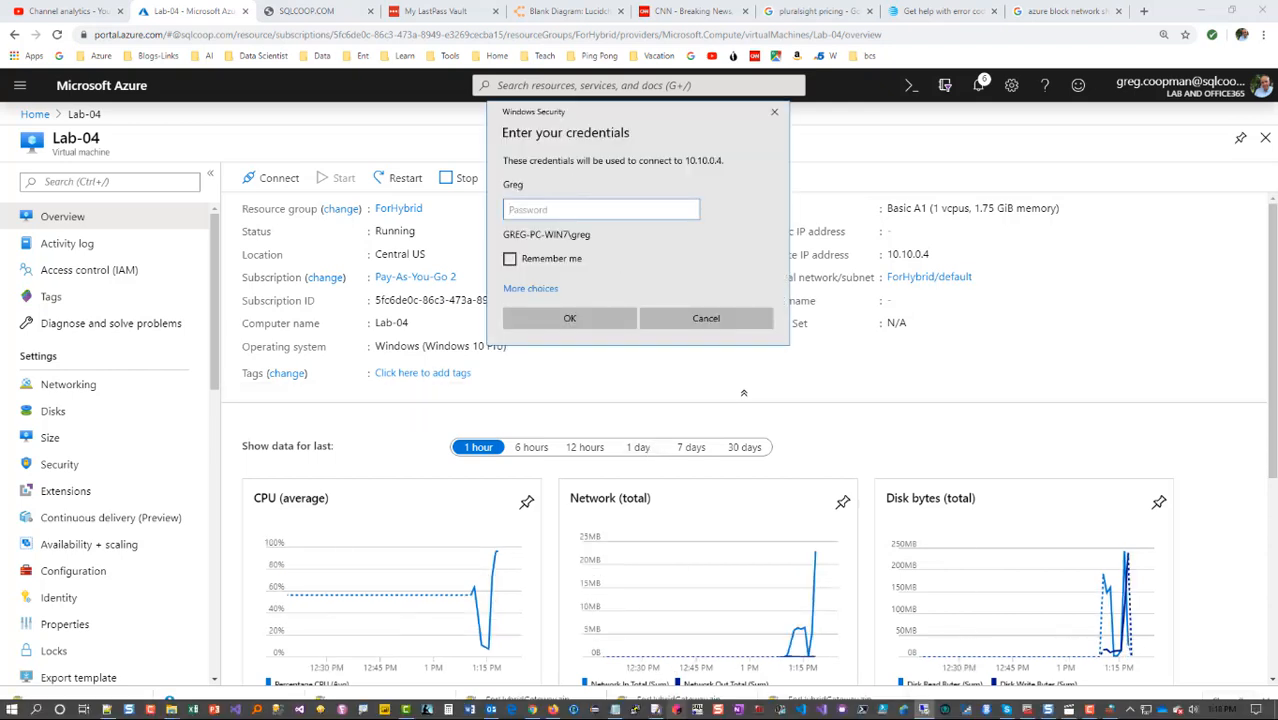
Paste the account password into the Remote Desktop credentials and accept the untrusted certificate to sign in to Lab-04.
{"action": "mouse_move", "coordinate": [655, 709]}
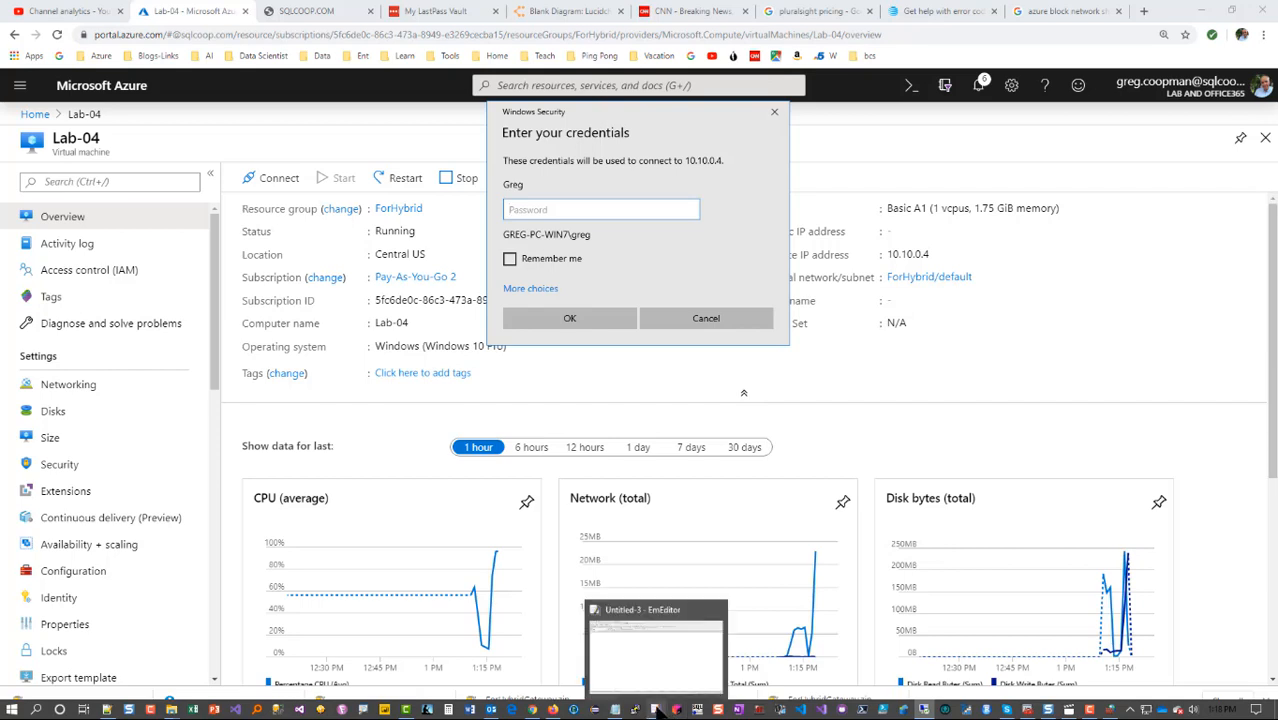
{"action": "right_click", "coordinate": [563, 210]}
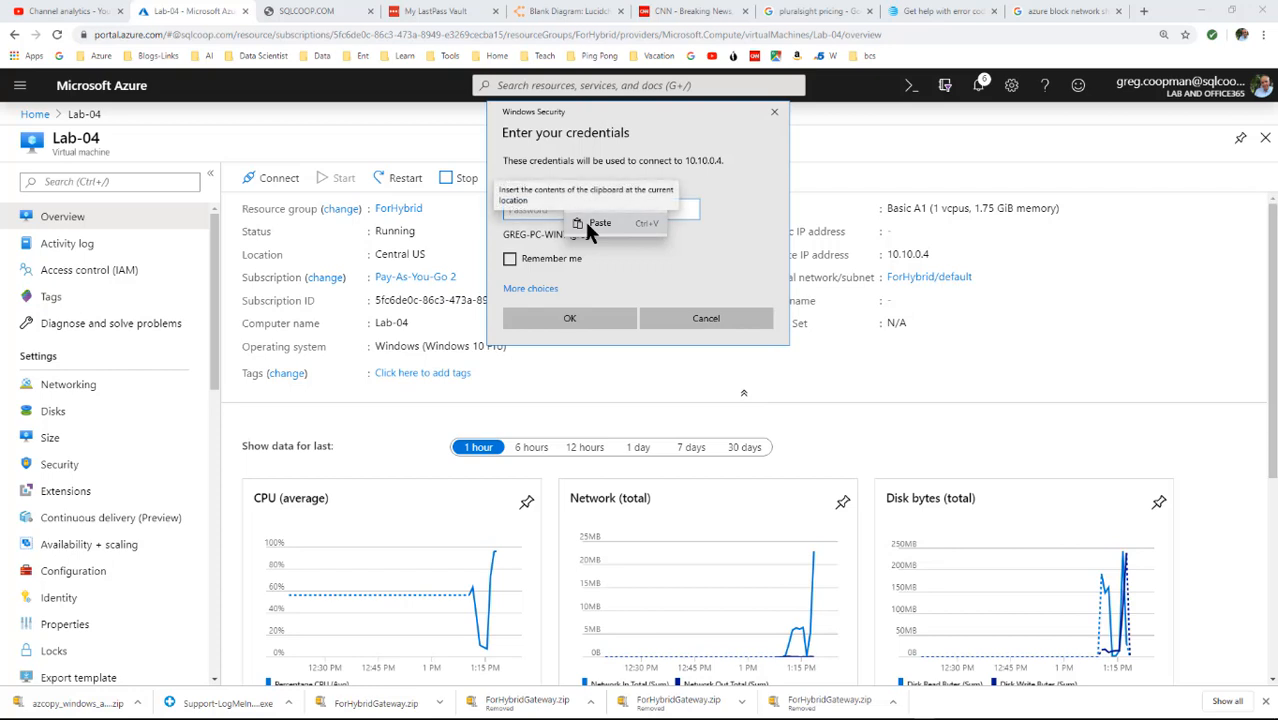
{"action": "left_click", "coordinate": [590, 224]}
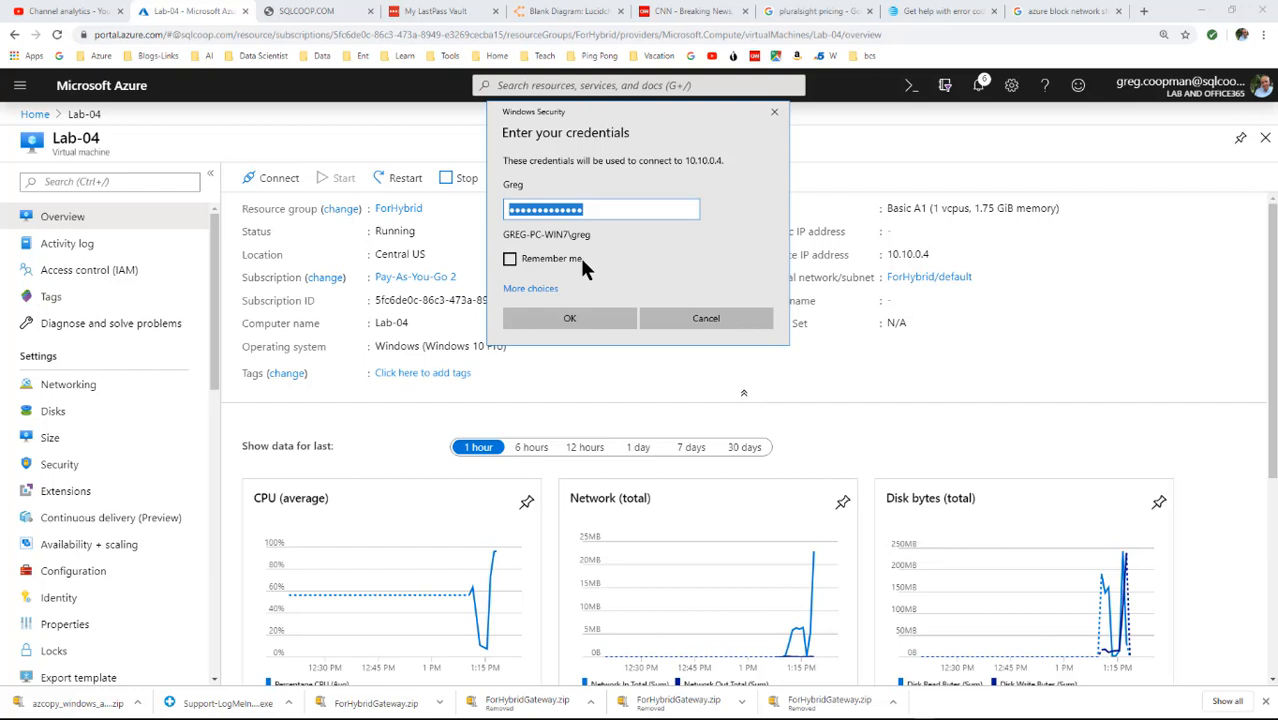
{"action": "left_click", "coordinate": [568, 317]}
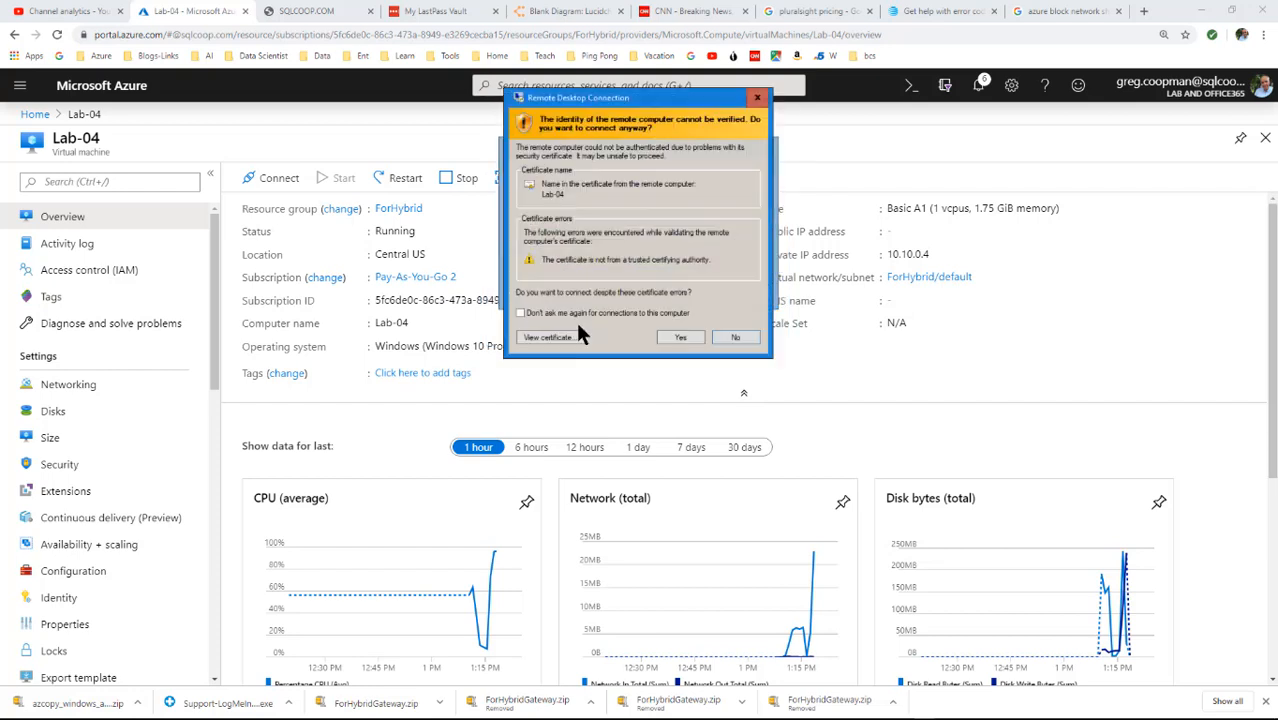
{"action": "left_click", "coordinate": [680, 337]}
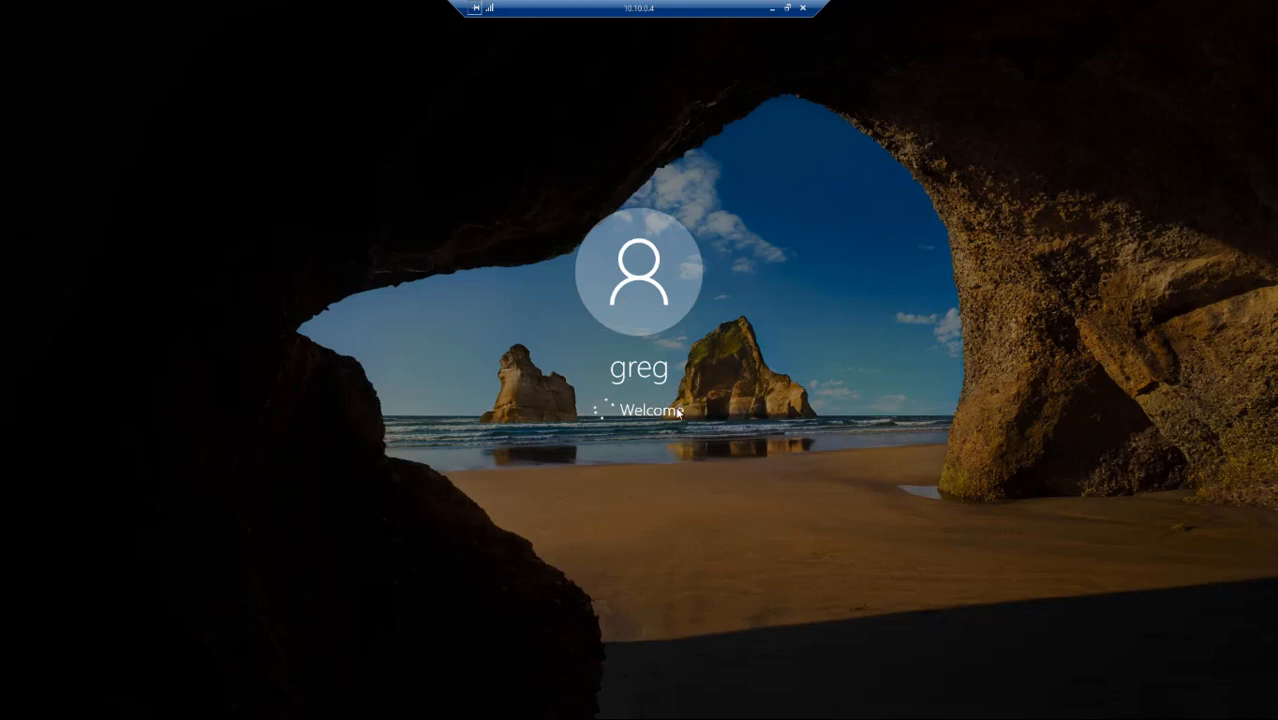
{"action": "left_click", "coordinate": [773, 9]}
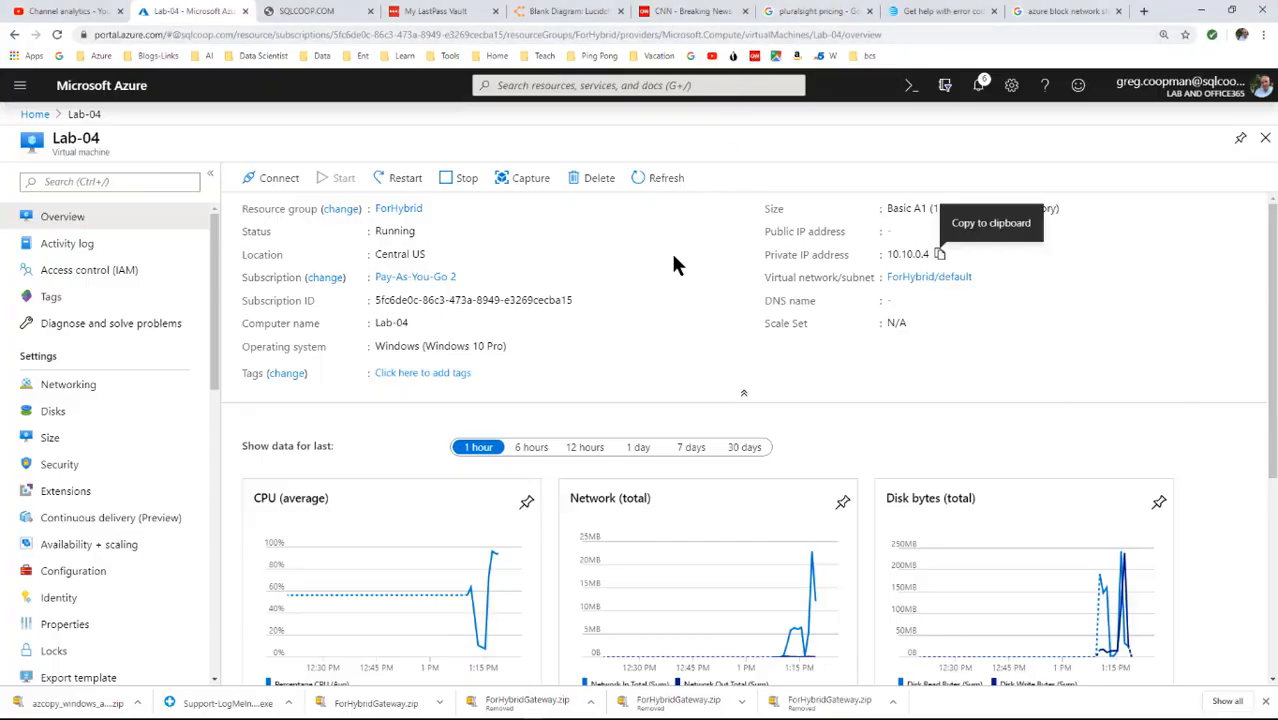
{"action": "key", "text": "alt+Tab"}
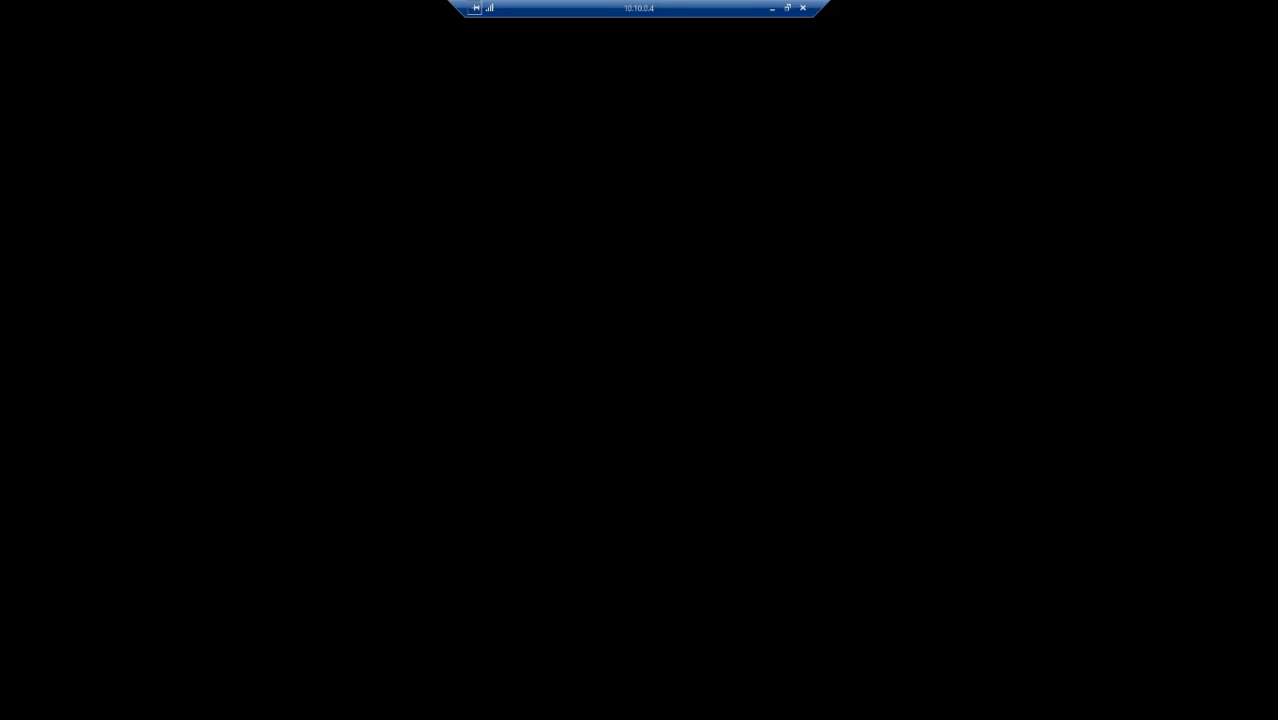
{"action": "left_click", "coordinate": [773, 9]}
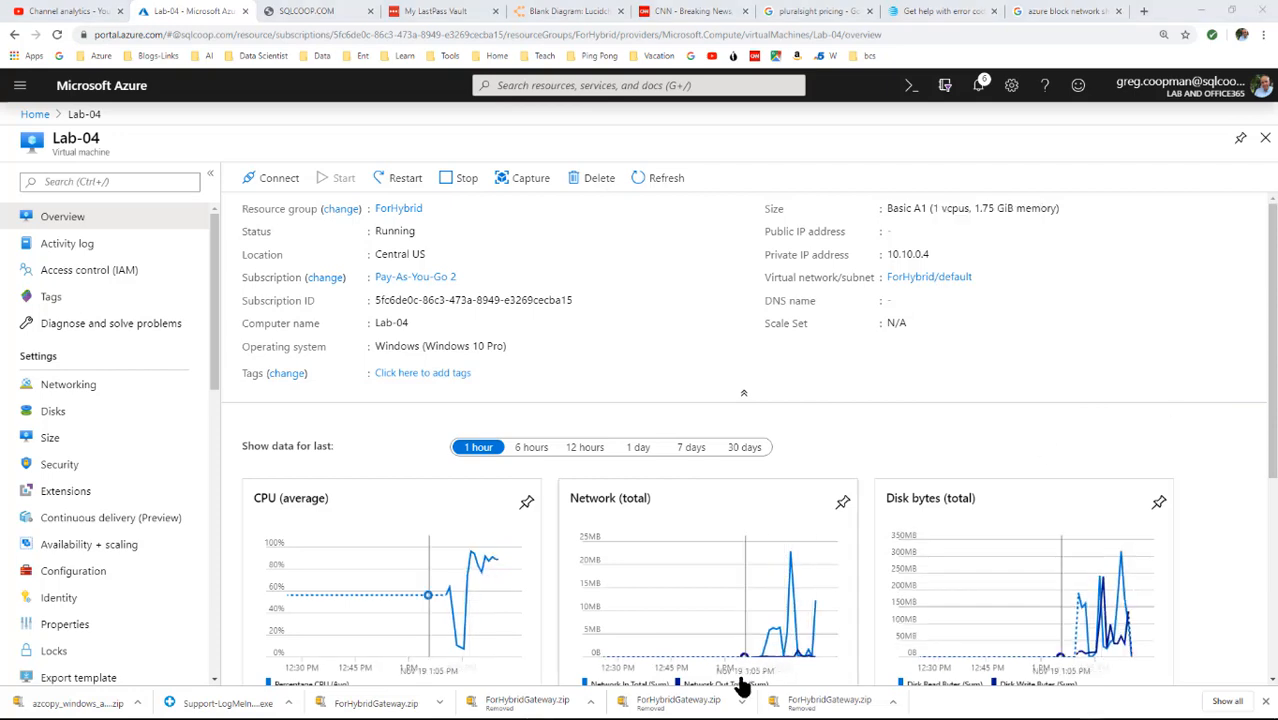
{"action": "mouse_move", "coordinate": [738, 717]}
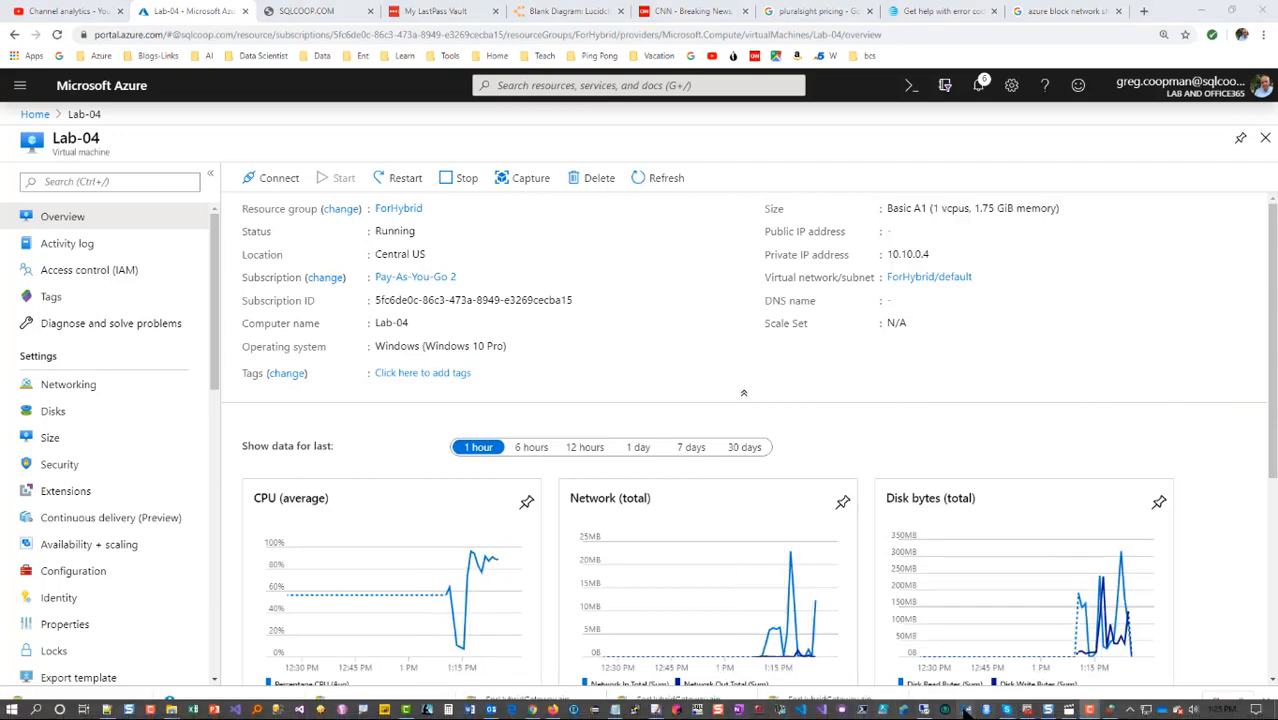
{"action": "left_click", "coordinate": [922, 709]}
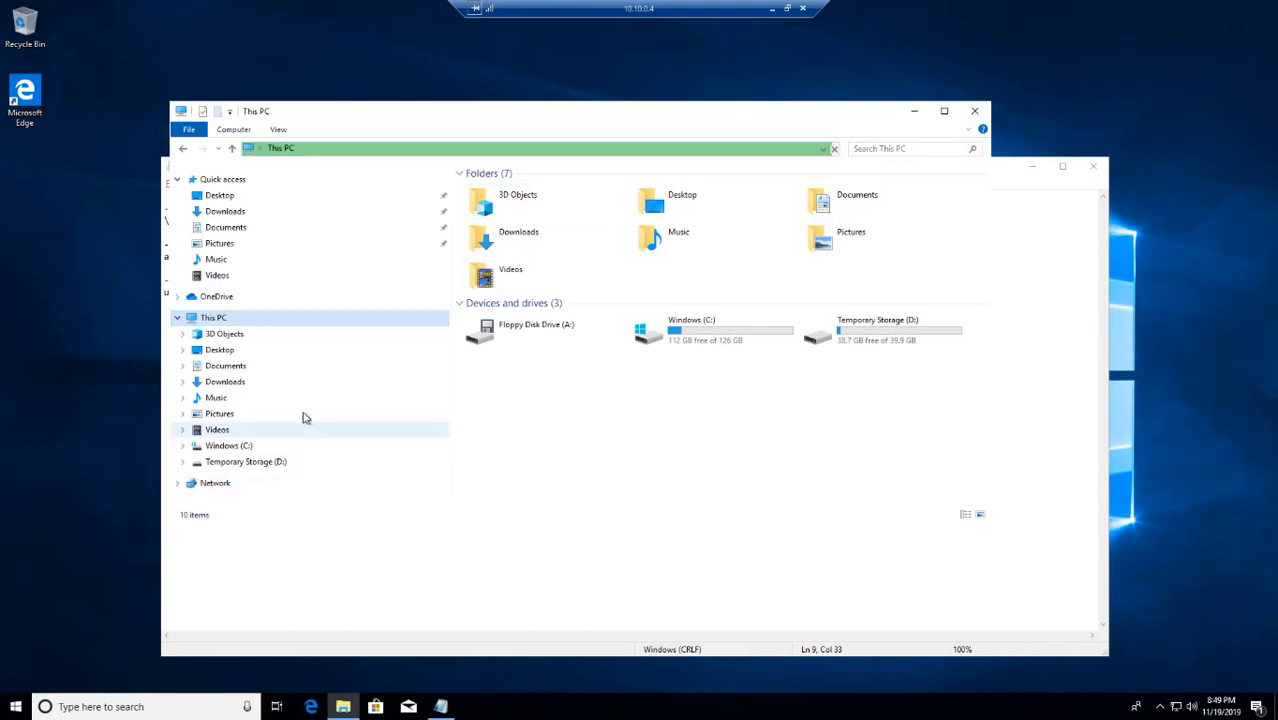
{"action": "left_click", "coordinate": [212, 320]}
{"action": "left_click", "coordinate": [215, 399]}
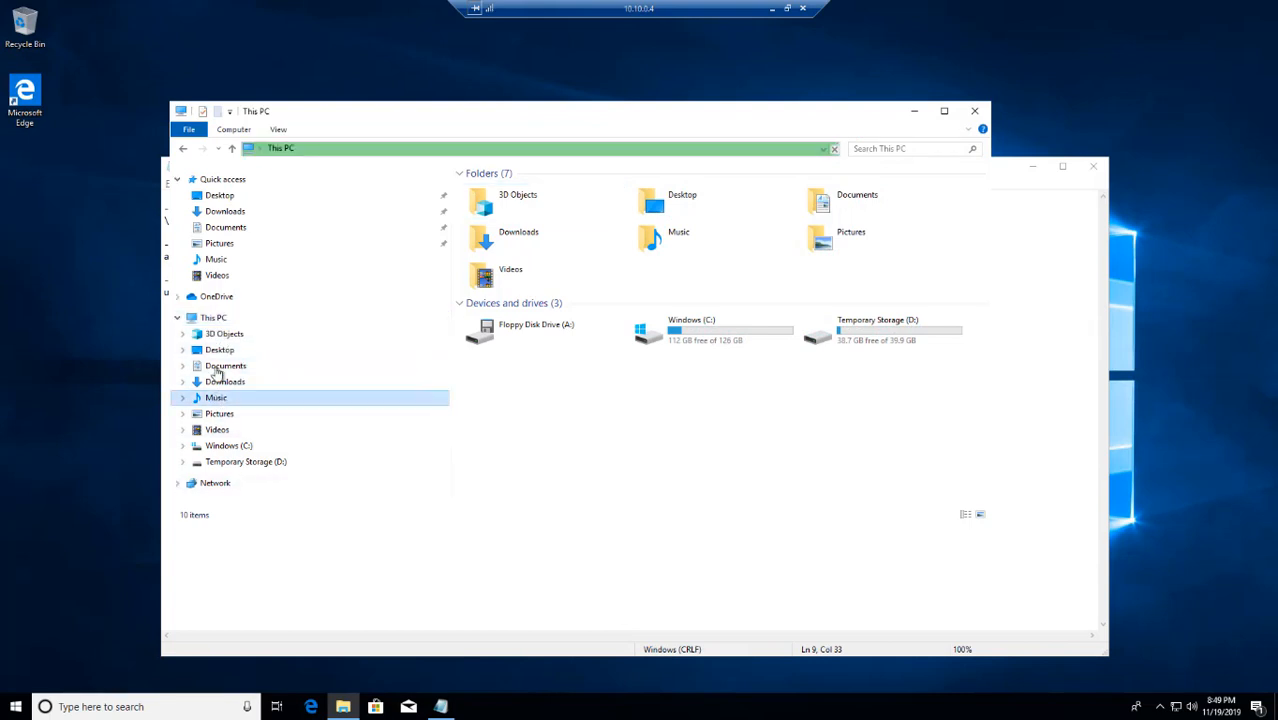
{"action": "left_click", "coordinate": [211, 320]}
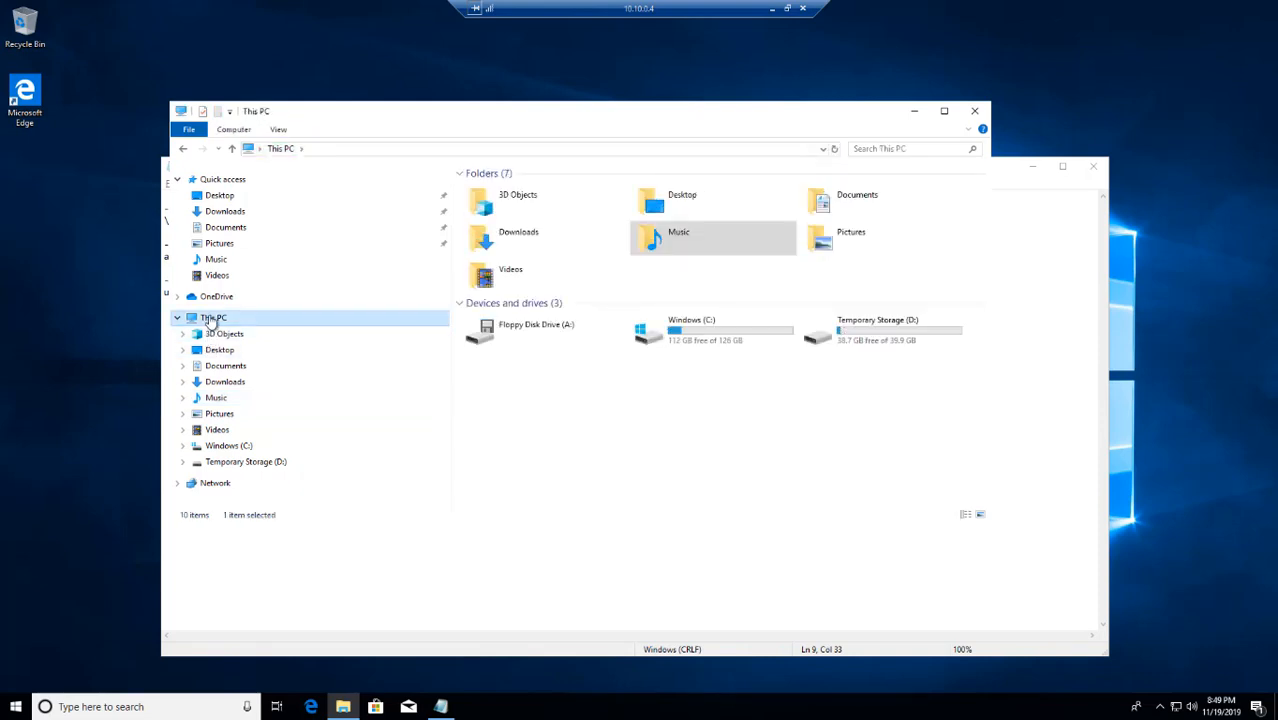
{"action": "left_click", "coordinate": [220, 398]}
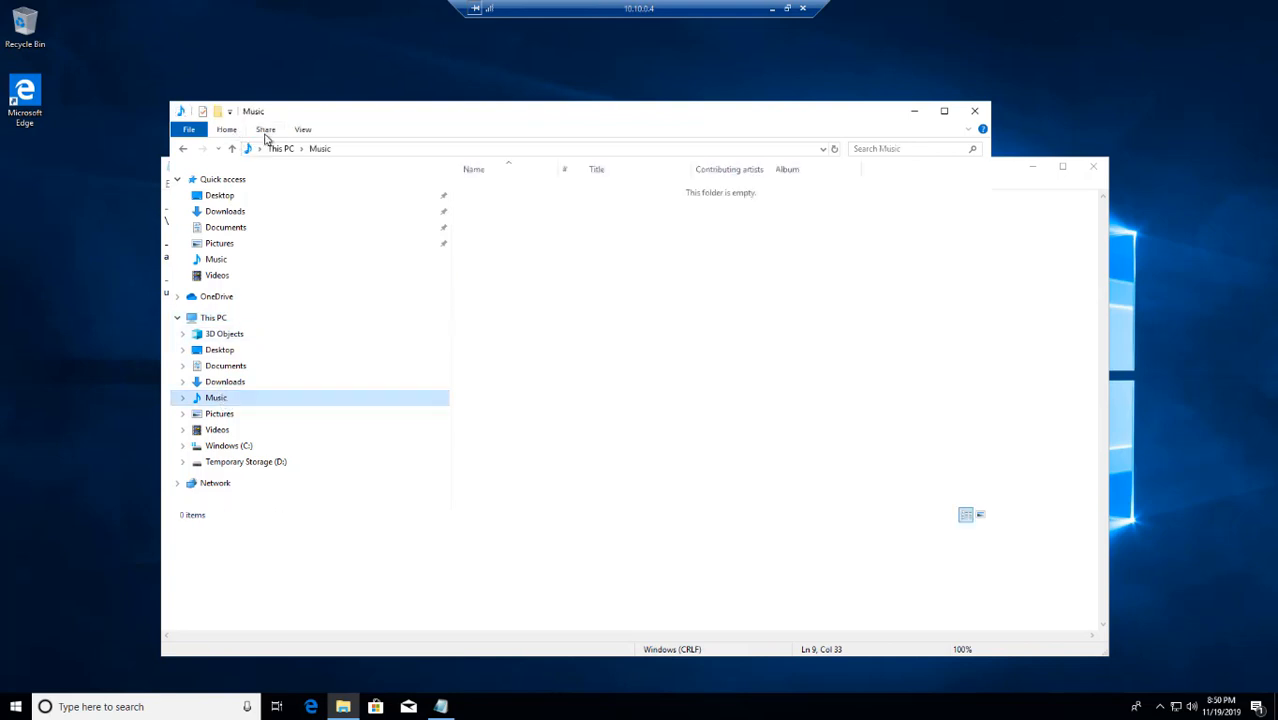
{"action": "left_click", "coordinate": [265, 131]}
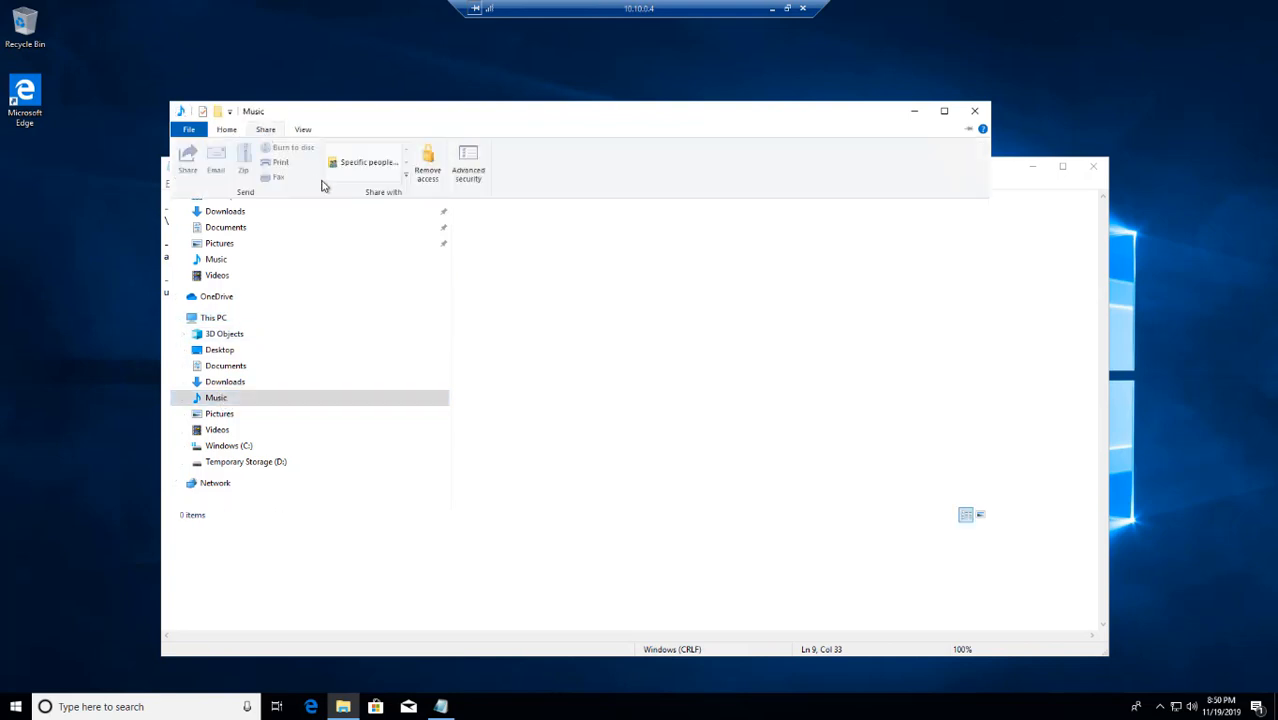
Go to This PC in File Explorer on the VM and open the Map Network Drive dialog.
{"action": "left_click", "coordinate": [220, 322]}
{"action": "left_click", "coordinate": [219, 322]}
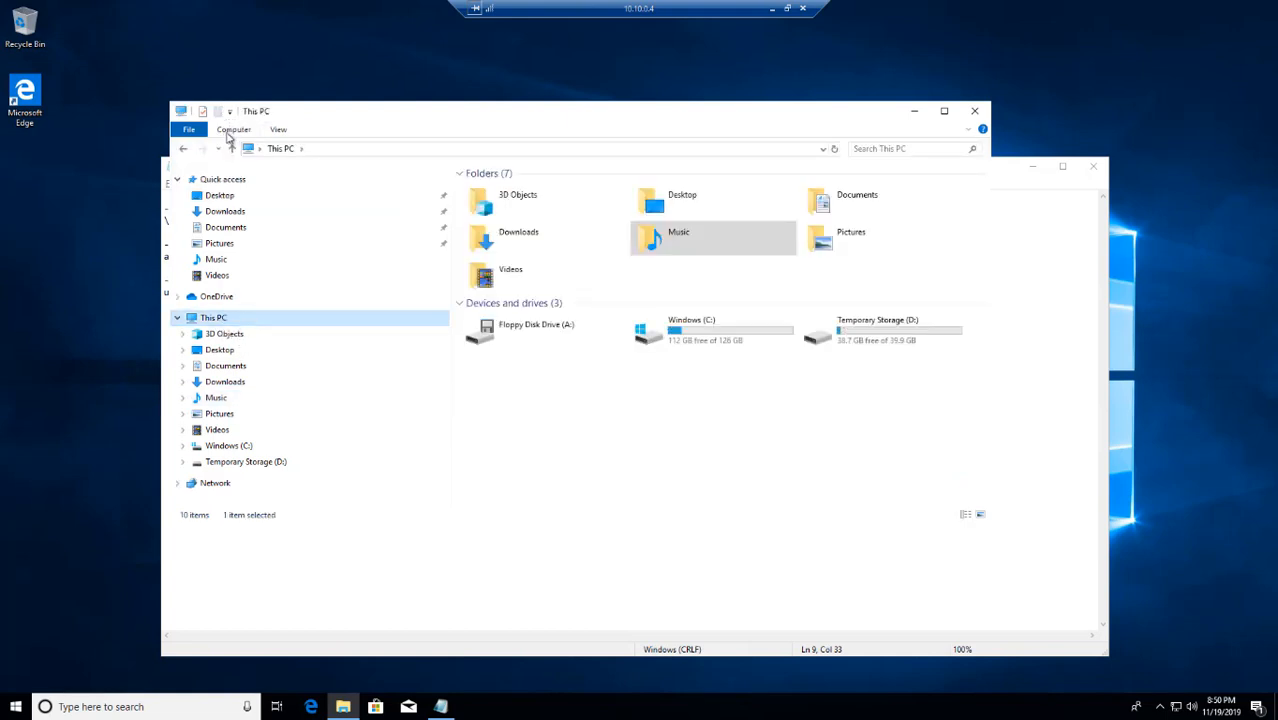
{"action": "left_click", "coordinate": [233, 130]}
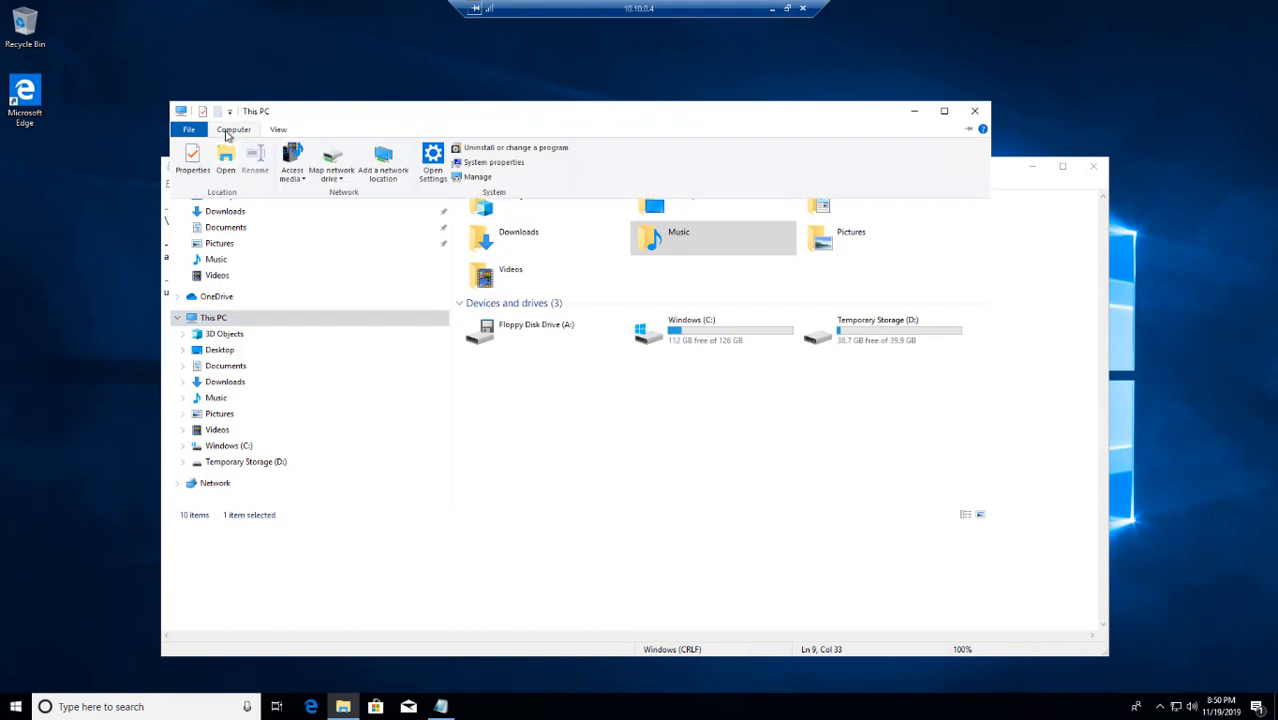
{"action": "left_click", "coordinate": [341, 180]}
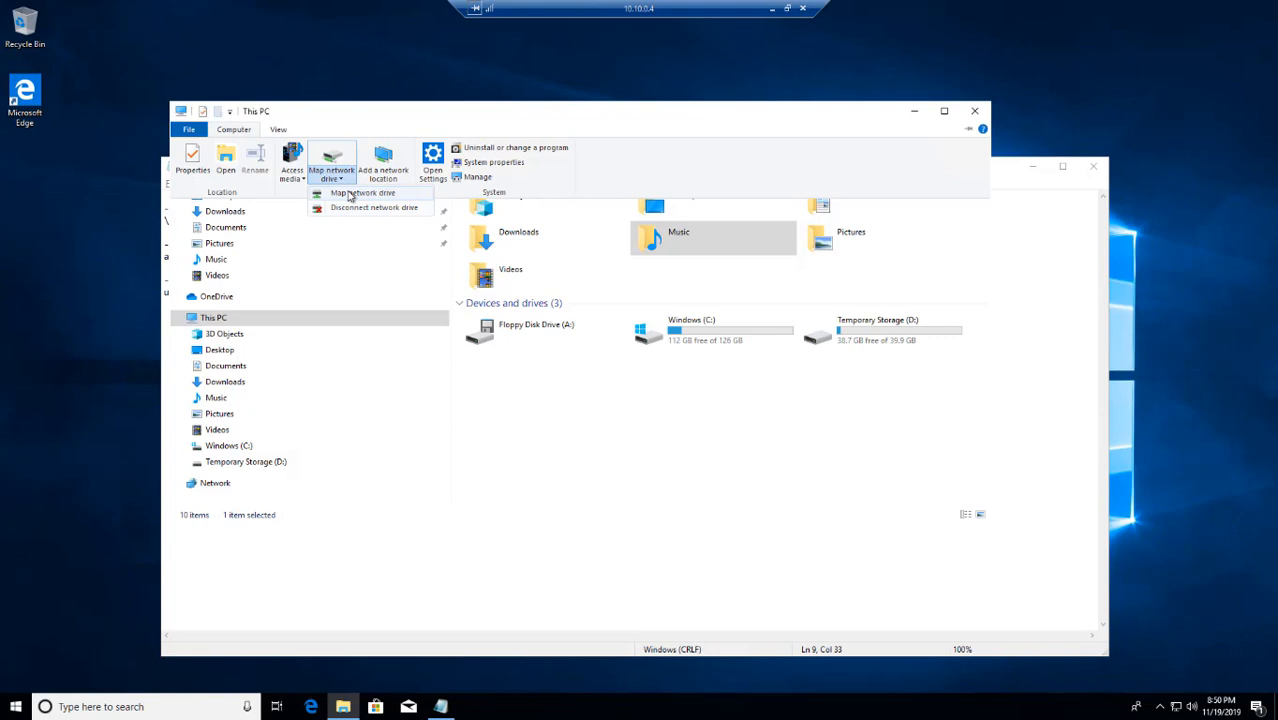
{"action": "left_click", "coordinate": [349, 196]}
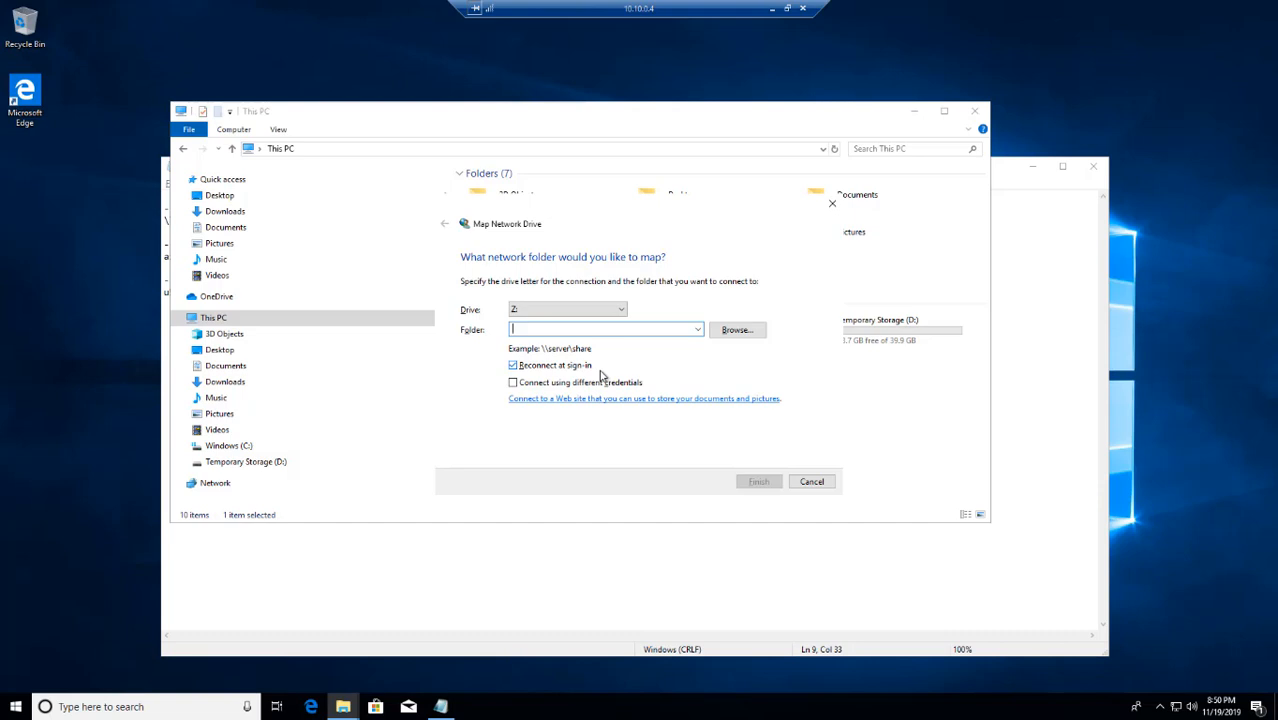
Copy the full share path under --SHARE NAME-- in Notepad and return to the Map Network Drive dialog.
{"action": "key", "text": "alt+Tab"}
{"action": "key", "text": "alt+Tab"}
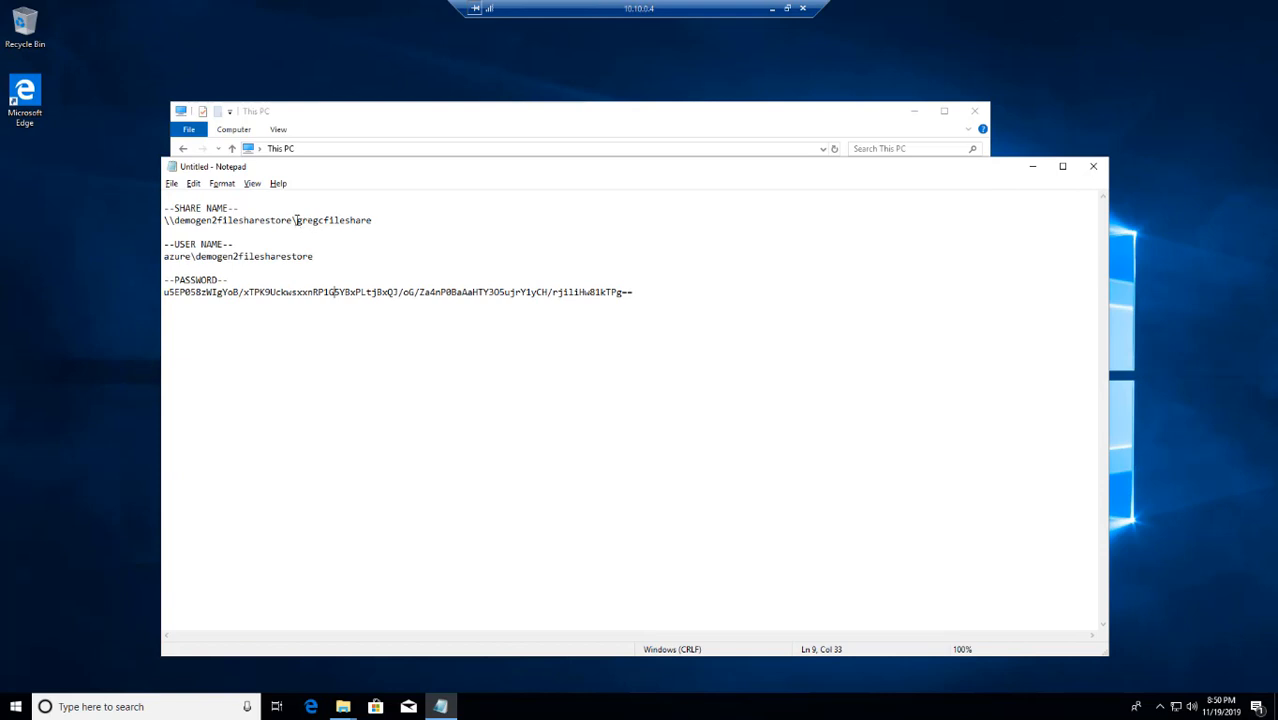
{"action": "left_click_drag", "start_coordinate": [297, 220], "coordinate": [372, 221]}
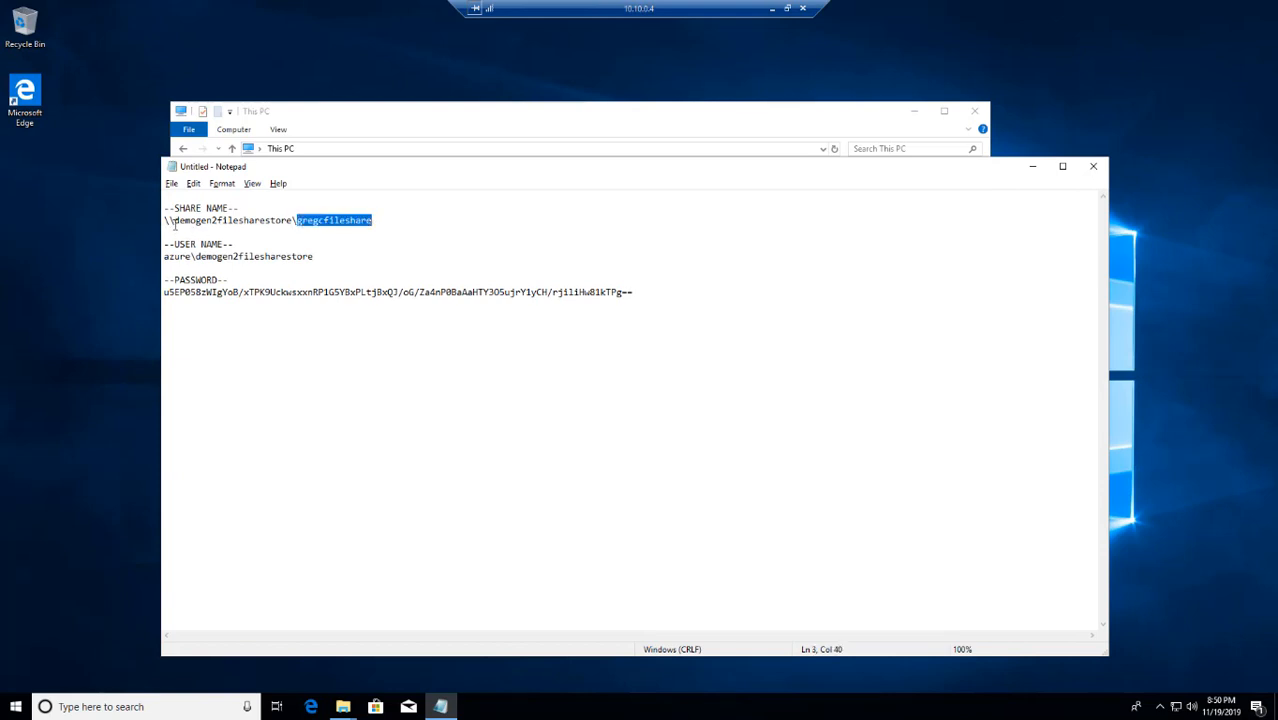
{"action": "mouse_move", "coordinate": [174, 221]}
{"action": "left_mouse_down"}
{"action": "mouse_move", "coordinate": [297, 222]}
{"action": "mouse_move", "coordinate": [164, 220]}
{"action": "left_mouse_up"}
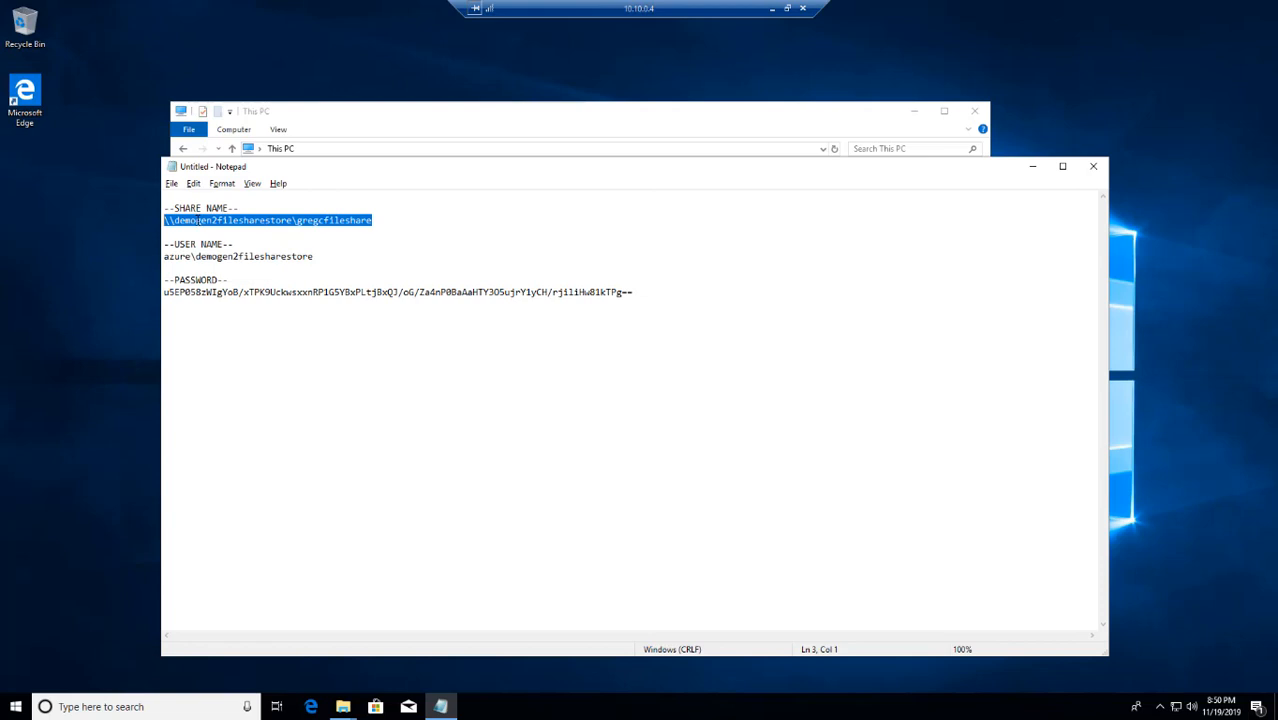
{"action": "right_click", "coordinate": [196, 220]}
{"action": "left_click", "coordinate": [238, 264]}
{"action": "key", "text": "alt+Tab"}
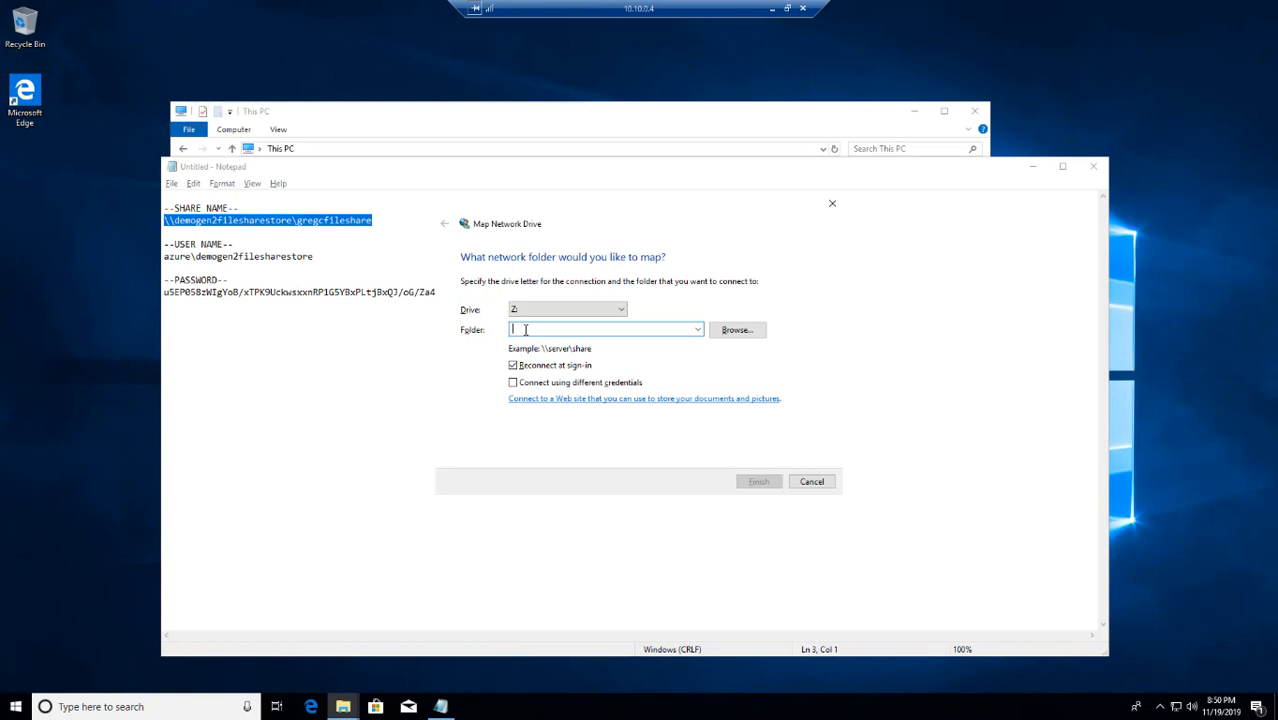
Set the folder to map to \\demogen2filesharestore\gregcfileshare and enable connecting using different credentials.
{"action": "right_click", "coordinate": [525, 330]}
{"action": "left_click", "coordinate": [558, 387]}
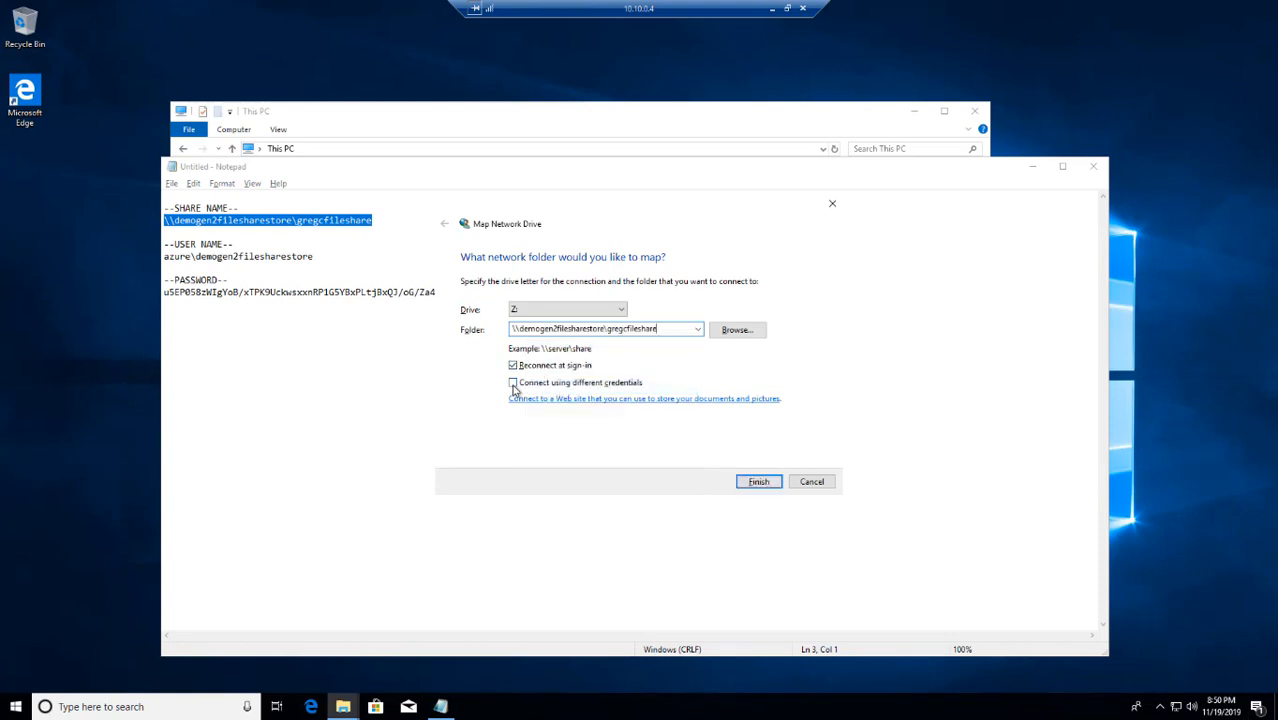
{"action": "left_click", "coordinate": [513, 386]}
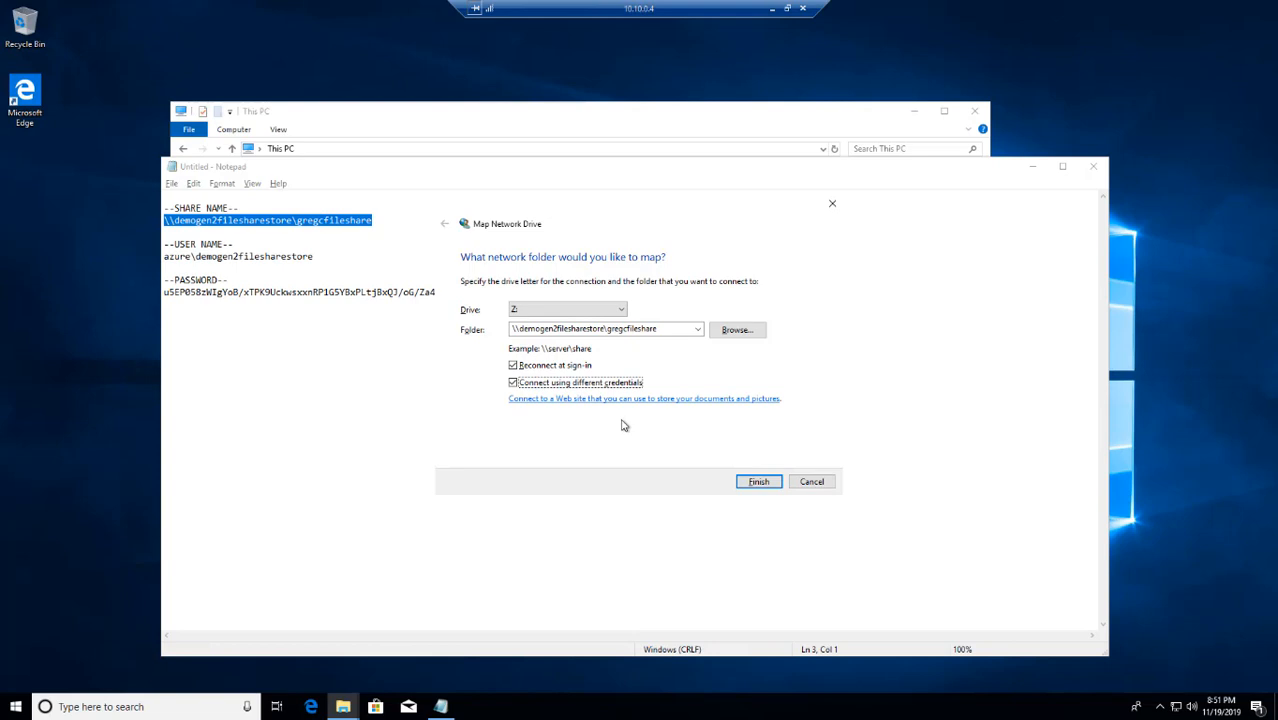
Submit the drive mapping and compare the user name in the credentials prompt with the --USER NAME-- entry in Notepad.
{"action": "left_click", "coordinate": [760, 485]}
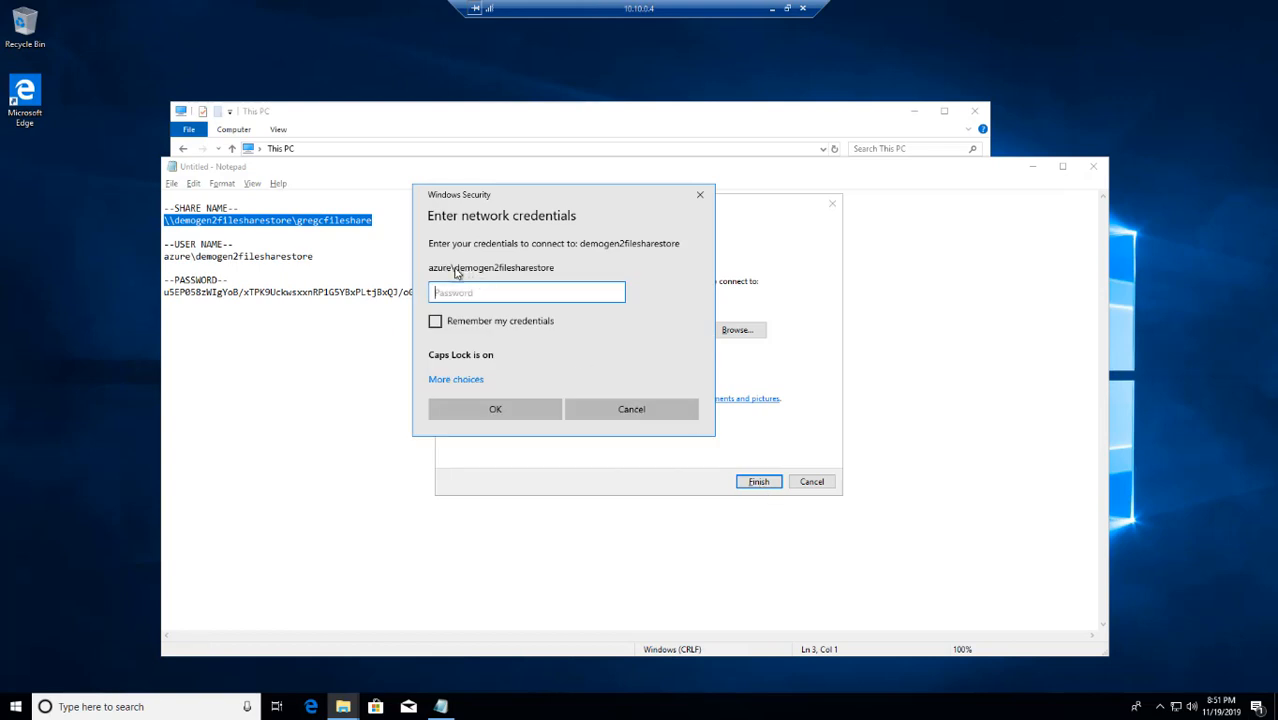
{"action": "left_click", "coordinate": [262, 265]}
{"action": "left_click_drag", "start_coordinate": [316, 257], "coordinate": [165, 258]}
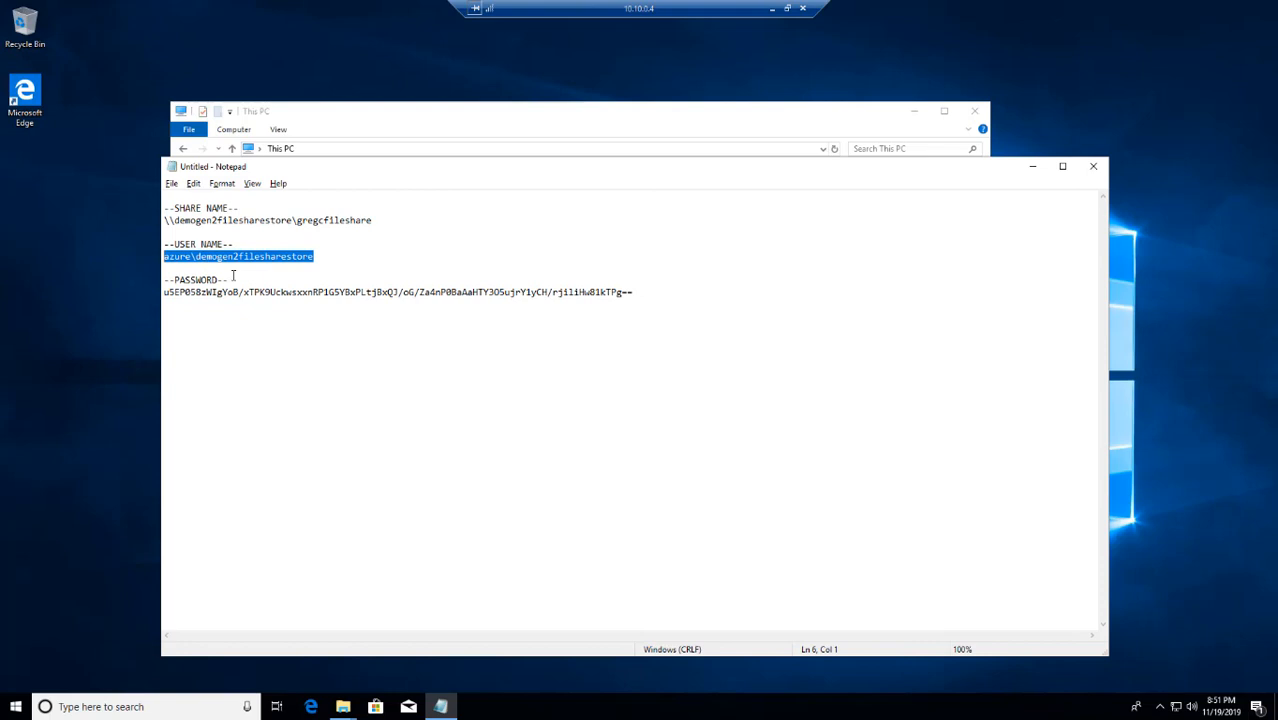
{"action": "key", "text": "alt+Tab"}
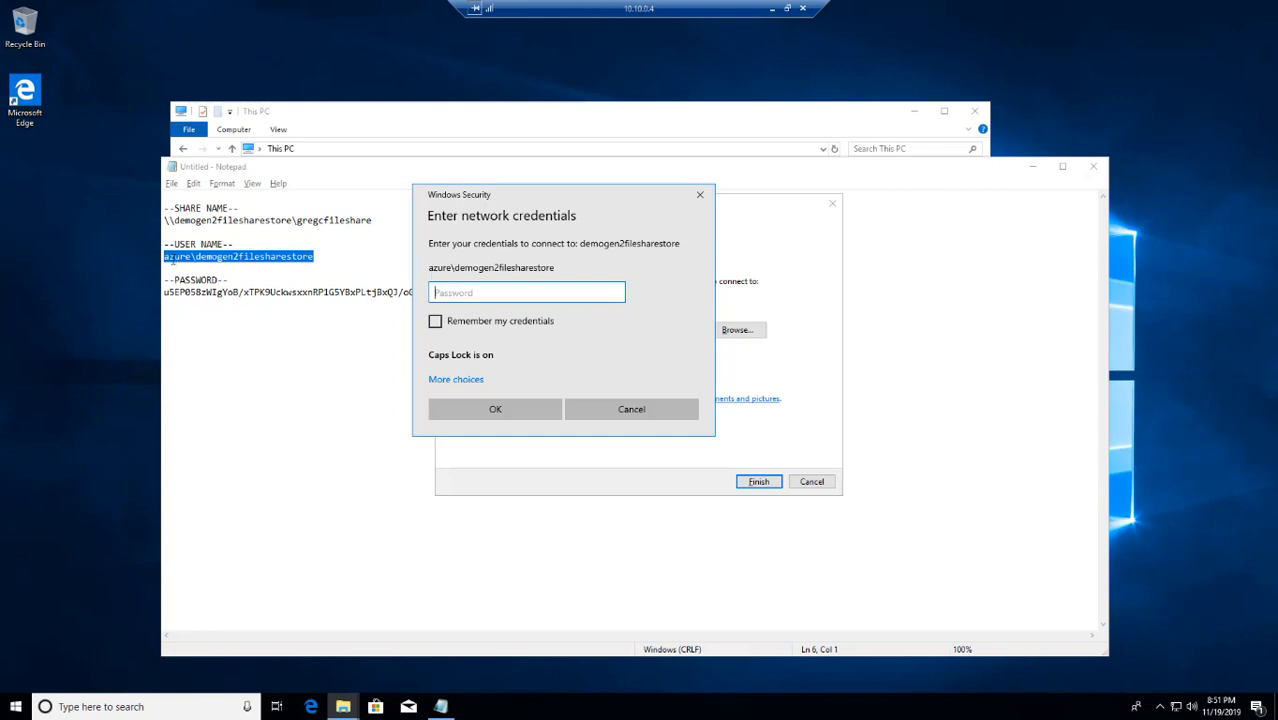
{"action": "left_click_drag", "start_coordinate": [165, 257], "coordinate": [194, 259]}
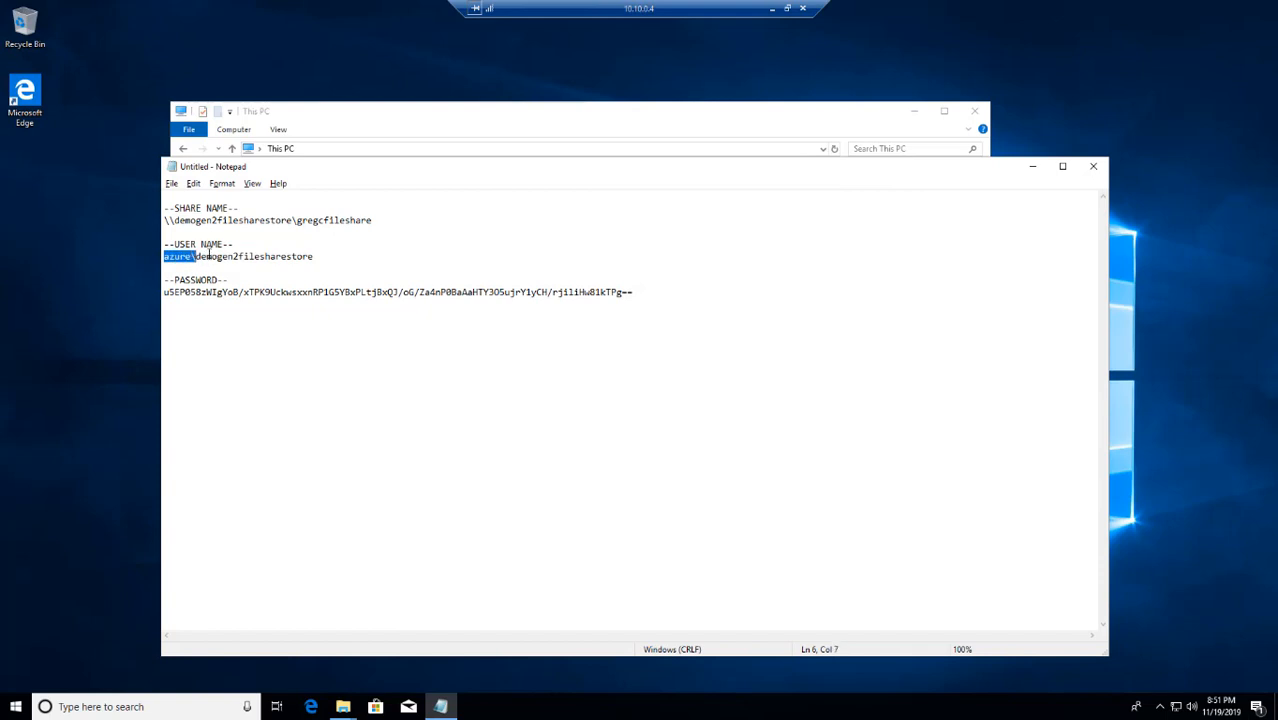
{"action": "double_click", "coordinate": [209, 256]}
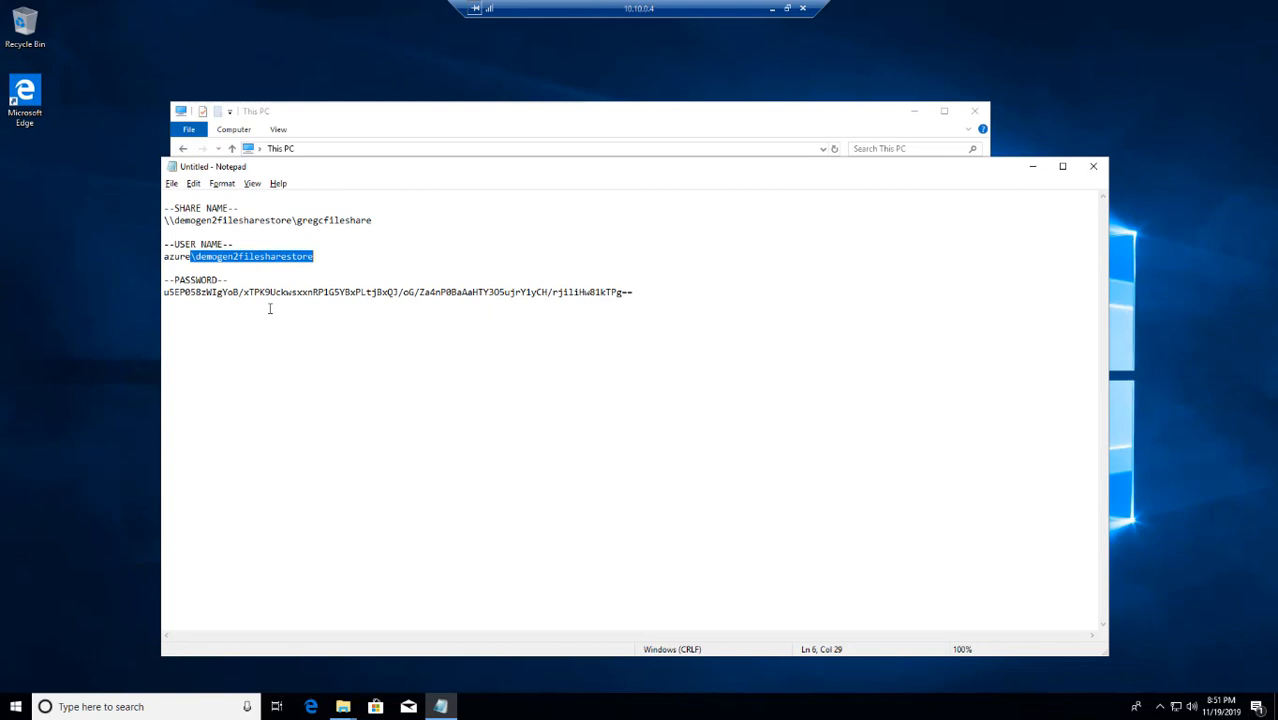
{"action": "key", "text": "alt+Tab"}
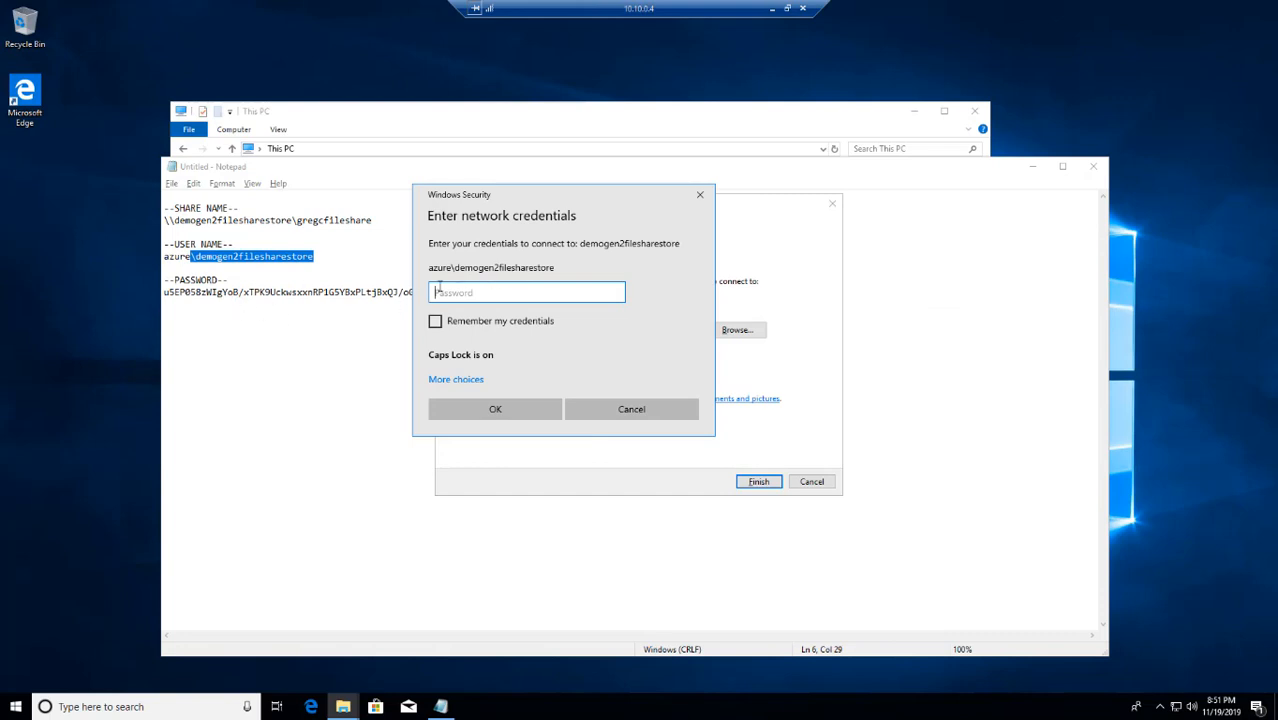
Try to connect with the storage account key copied from --PASSWORD-- in Notepad as the password, with the credentials remembered.
{"action": "left_click", "coordinate": [184, 294]}
{"action": "left_click_drag", "start_coordinate": [162, 294], "coordinate": [632, 293]}
{"action": "right_click", "coordinate": [608, 291]}
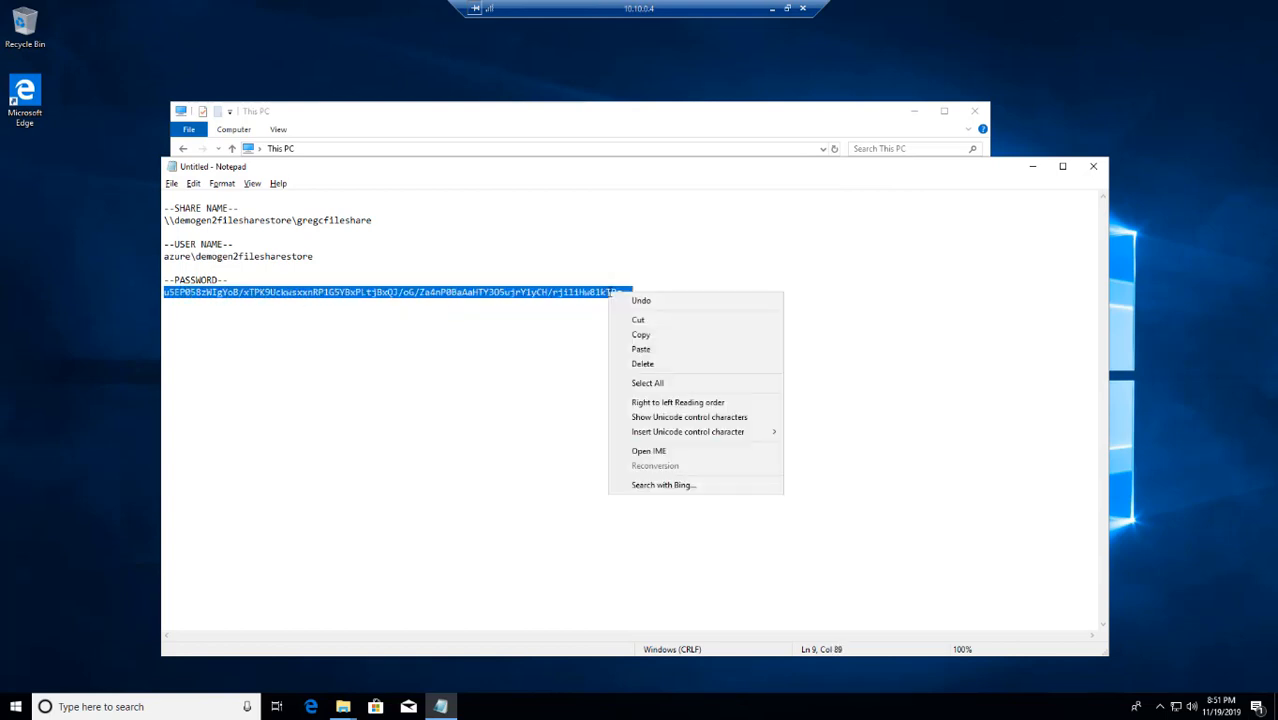
{"action": "left_click", "coordinate": [641, 336]}
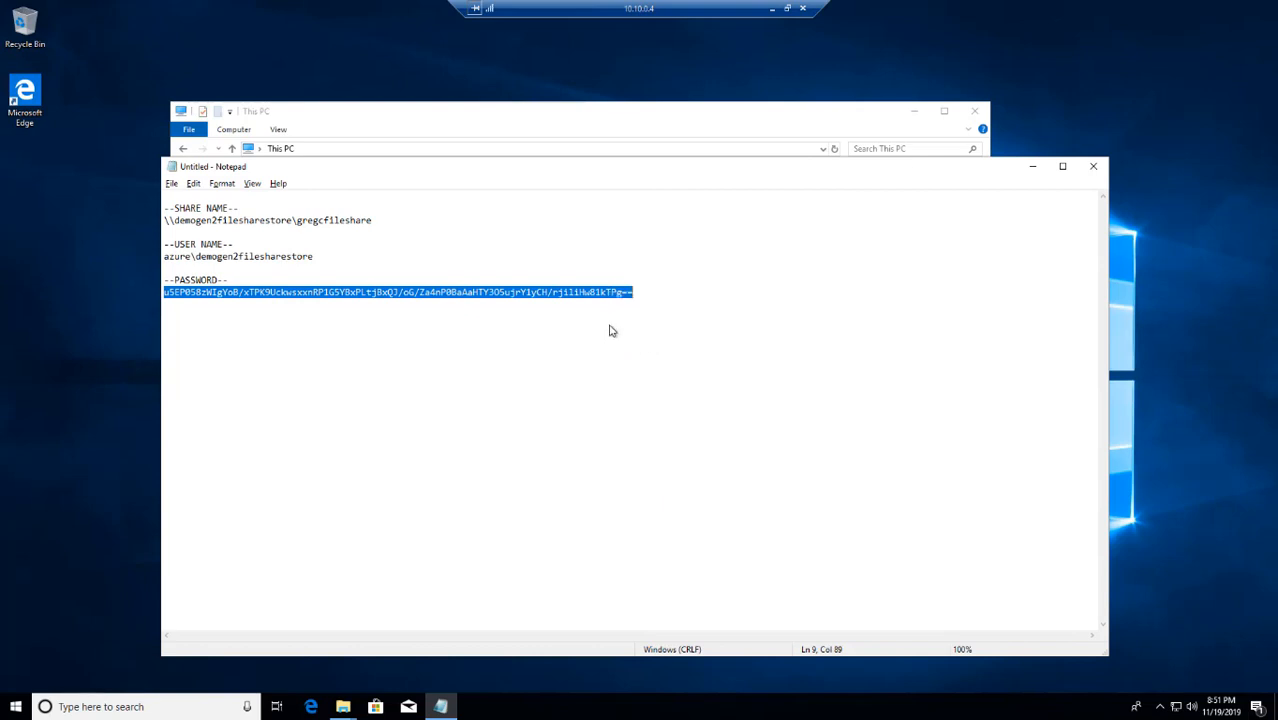
{"action": "key", "text": "alt+Tab"}
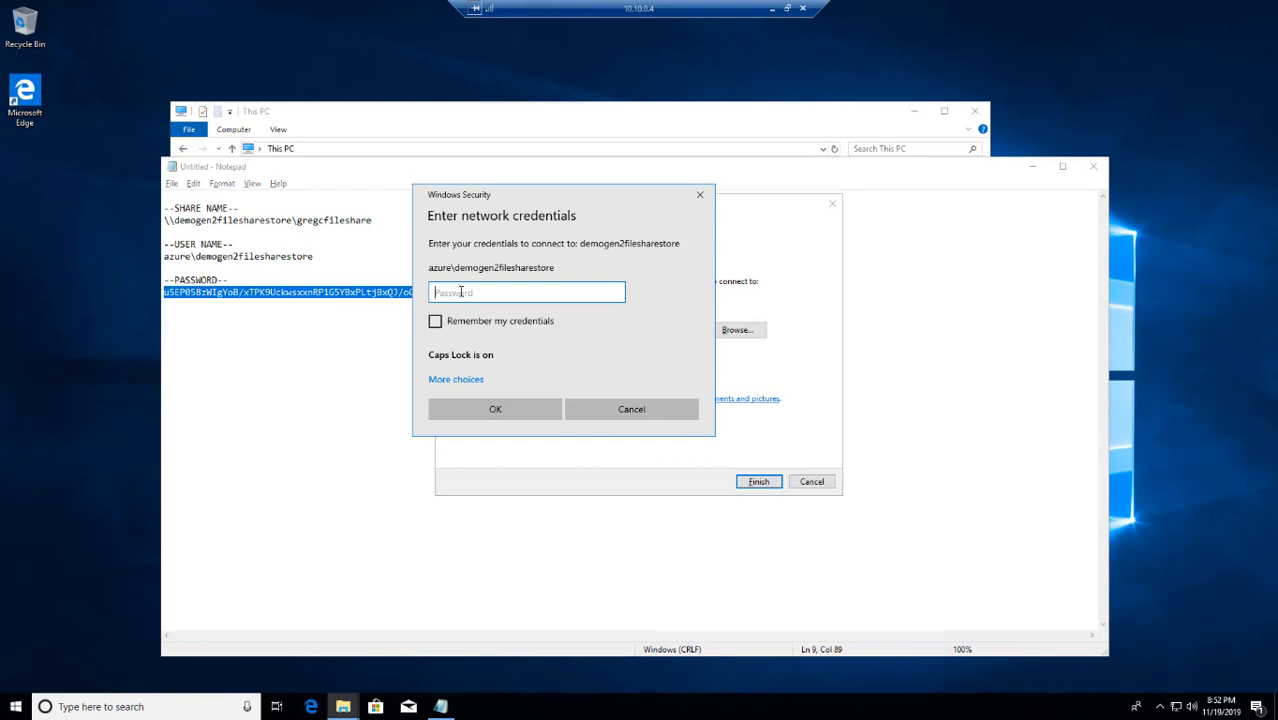
{"action": "key", "text": "ctrl+v"}
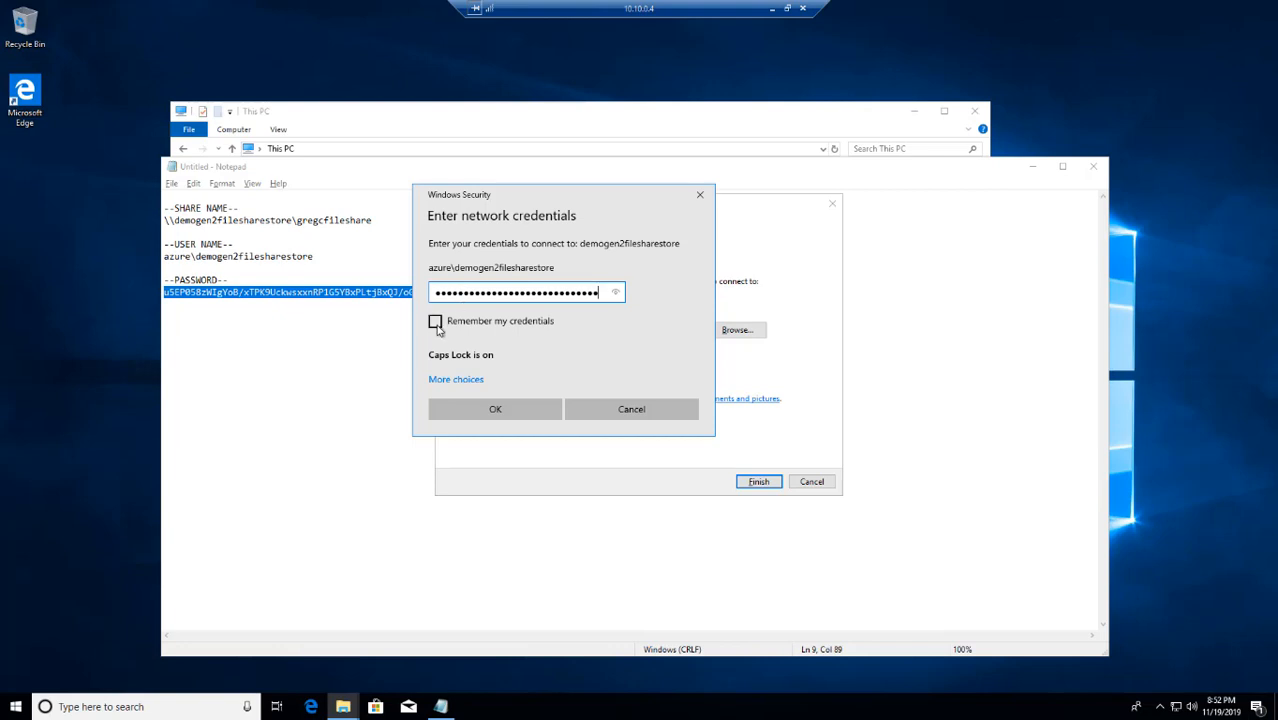
{"action": "left_click", "coordinate": [435, 322]}
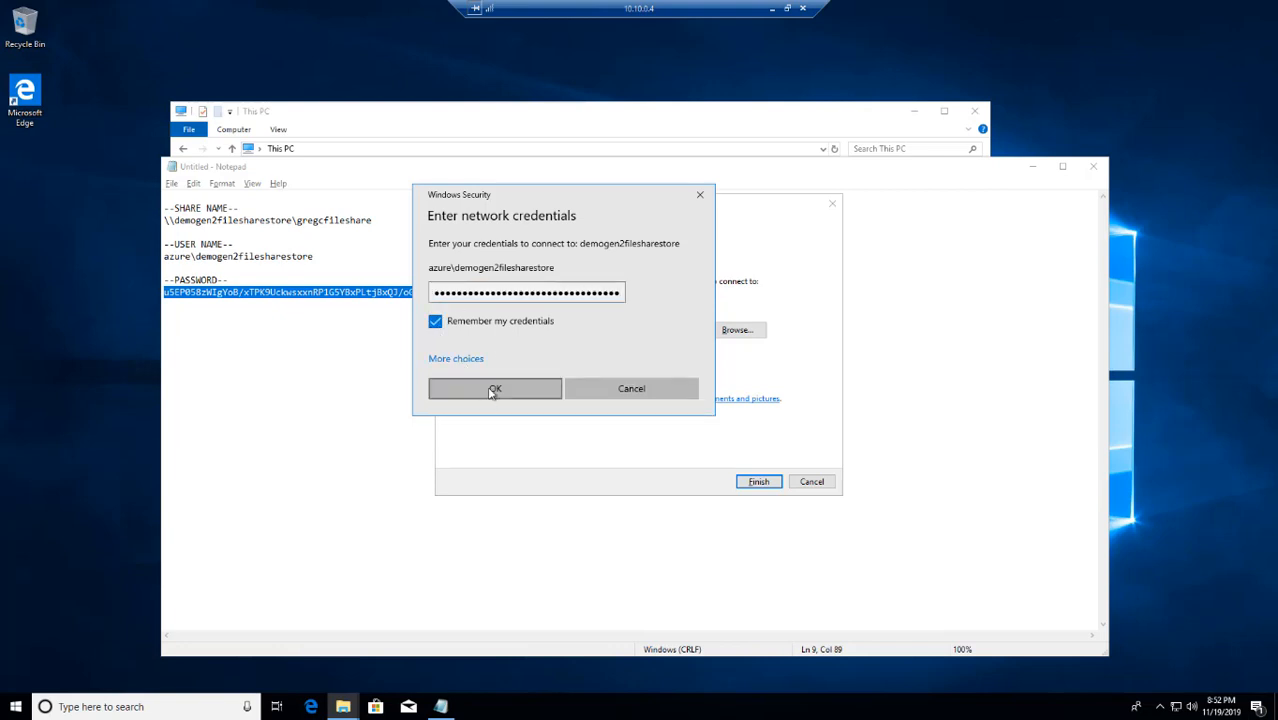
{"action": "left_click", "coordinate": [493, 390]}
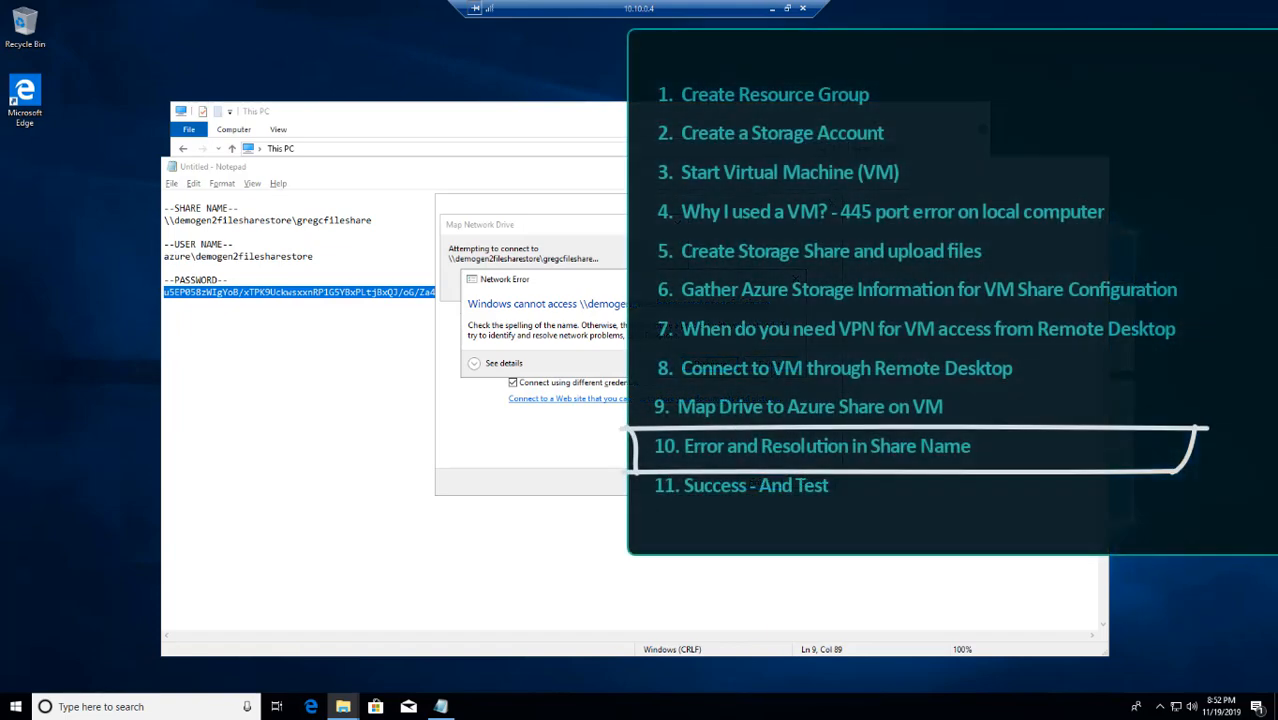
{"action": "left_click", "coordinate": [764, 363]}
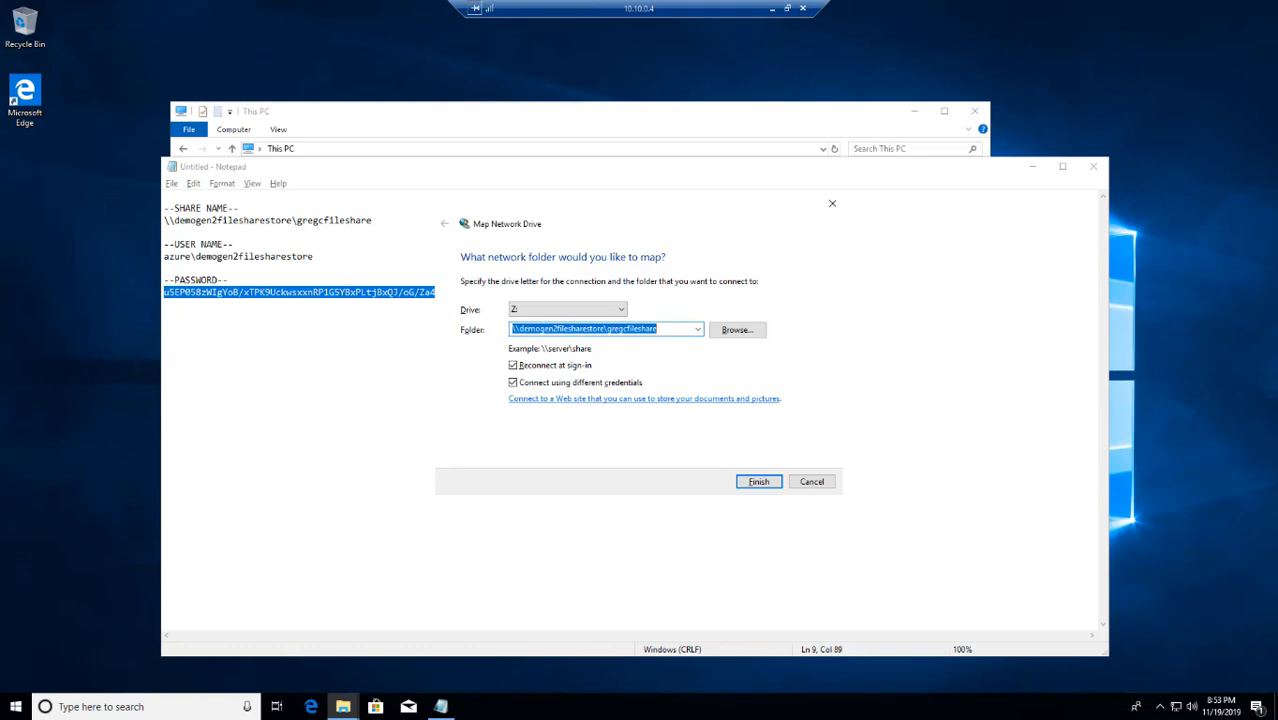
{"action": "left_click", "coordinate": [255, 373]}
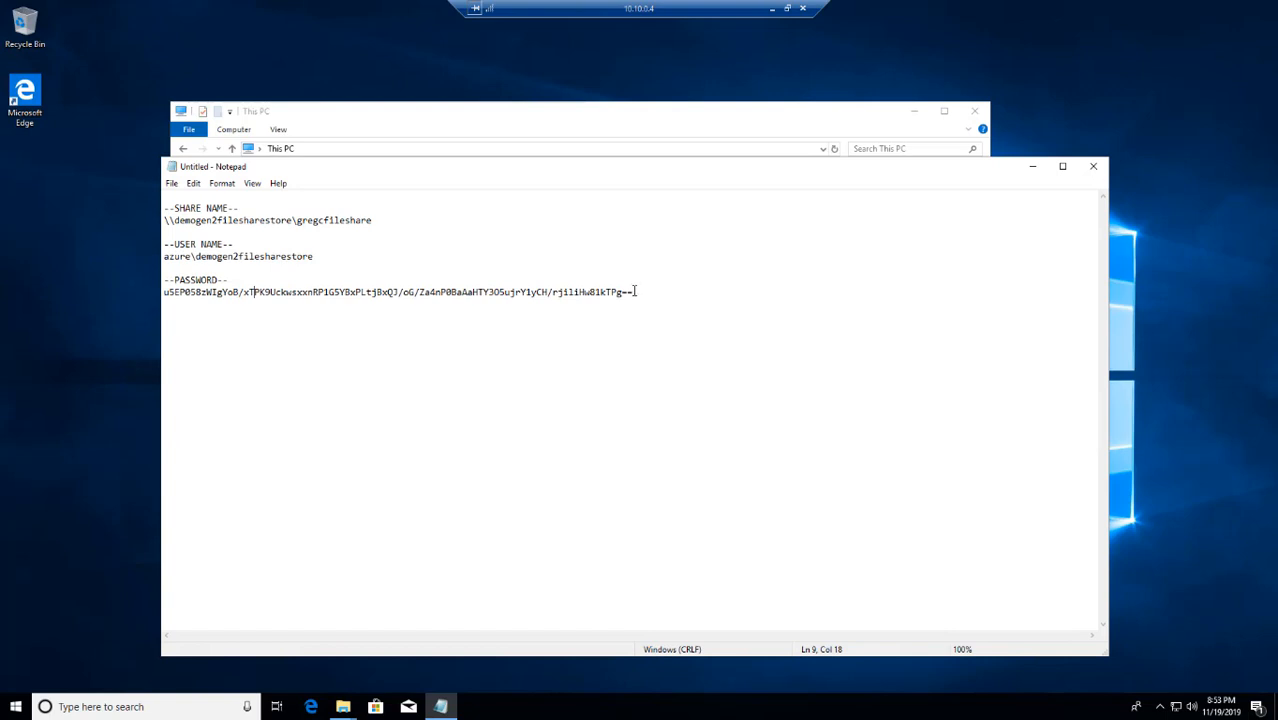
{"action": "left_click_drag", "start_coordinate": [634, 292], "coordinate": [162, 310]}
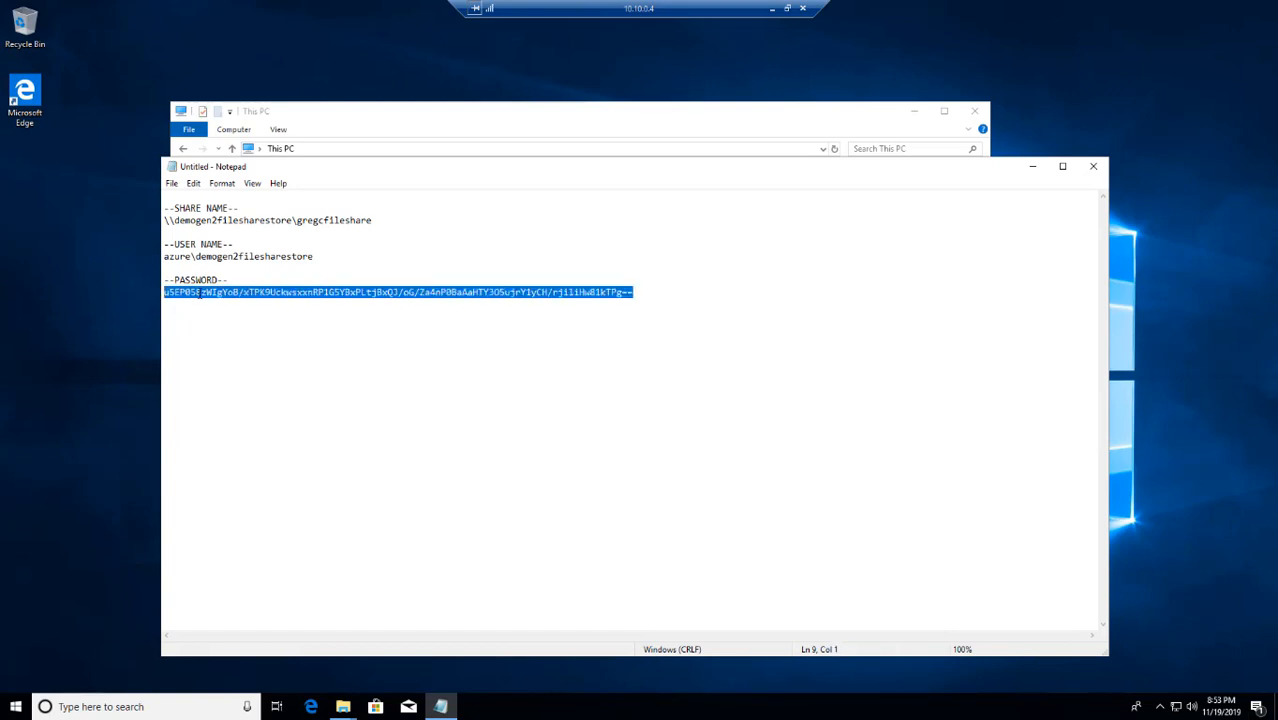
{"action": "right_click", "coordinate": [200, 292]}
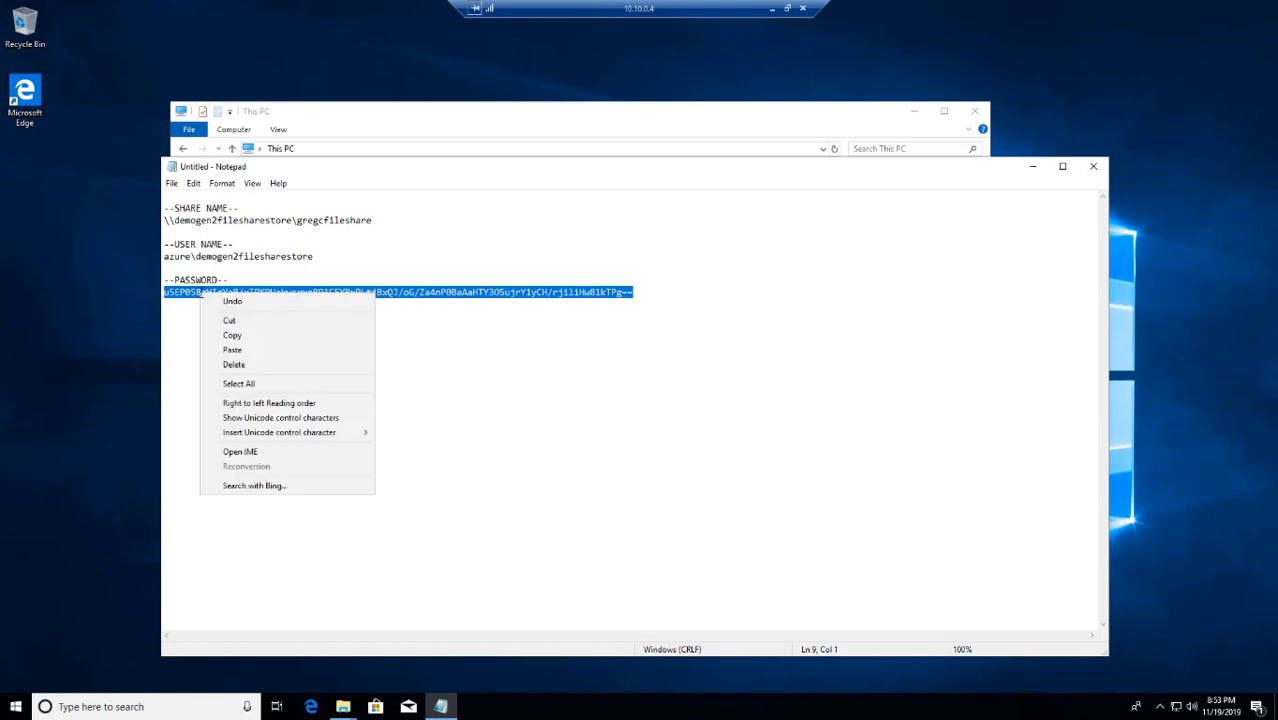
{"action": "left_click", "coordinate": [234, 336]}
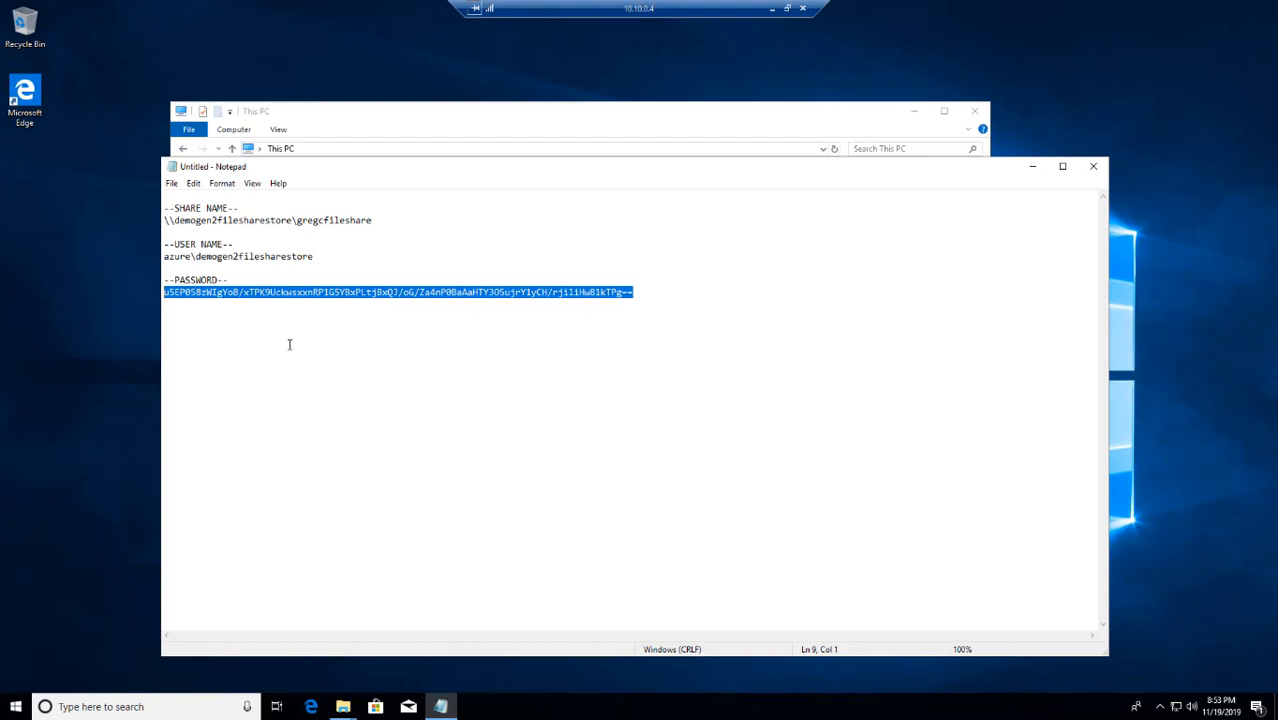
{"action": "key", "text": "alt+Tab"}
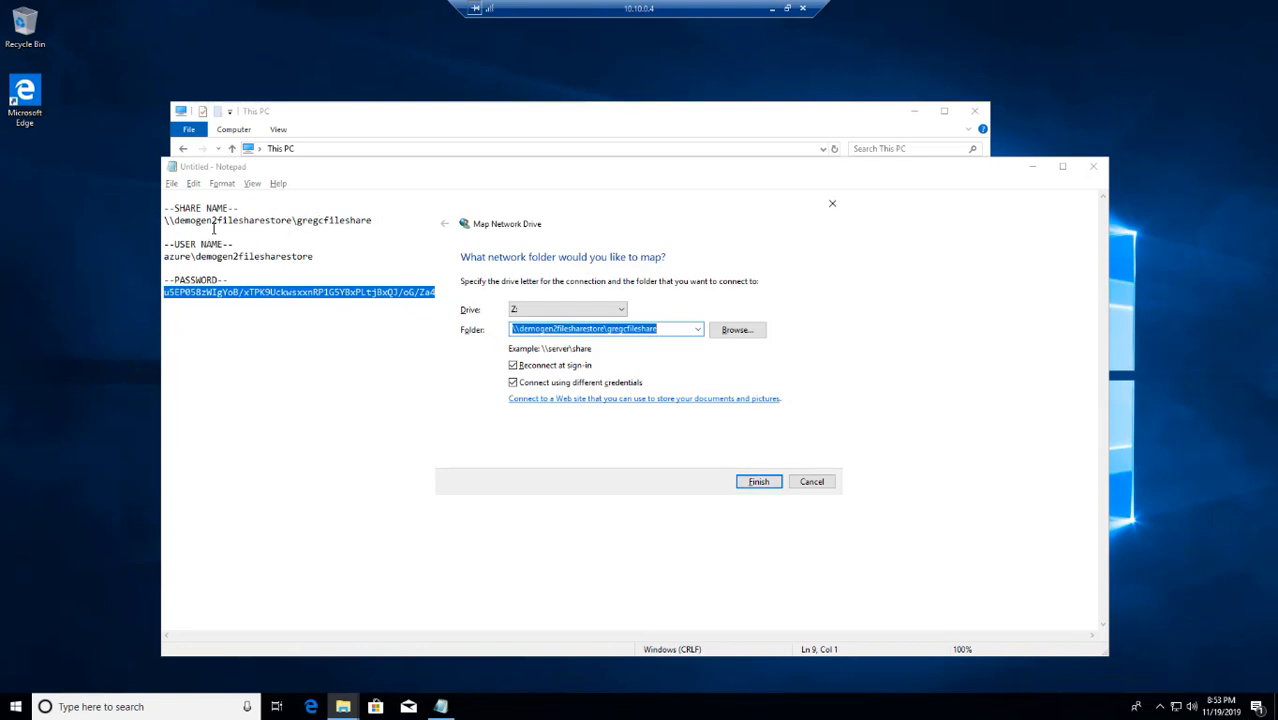
{"action": "left_click", "coordinate": [759, 482]}
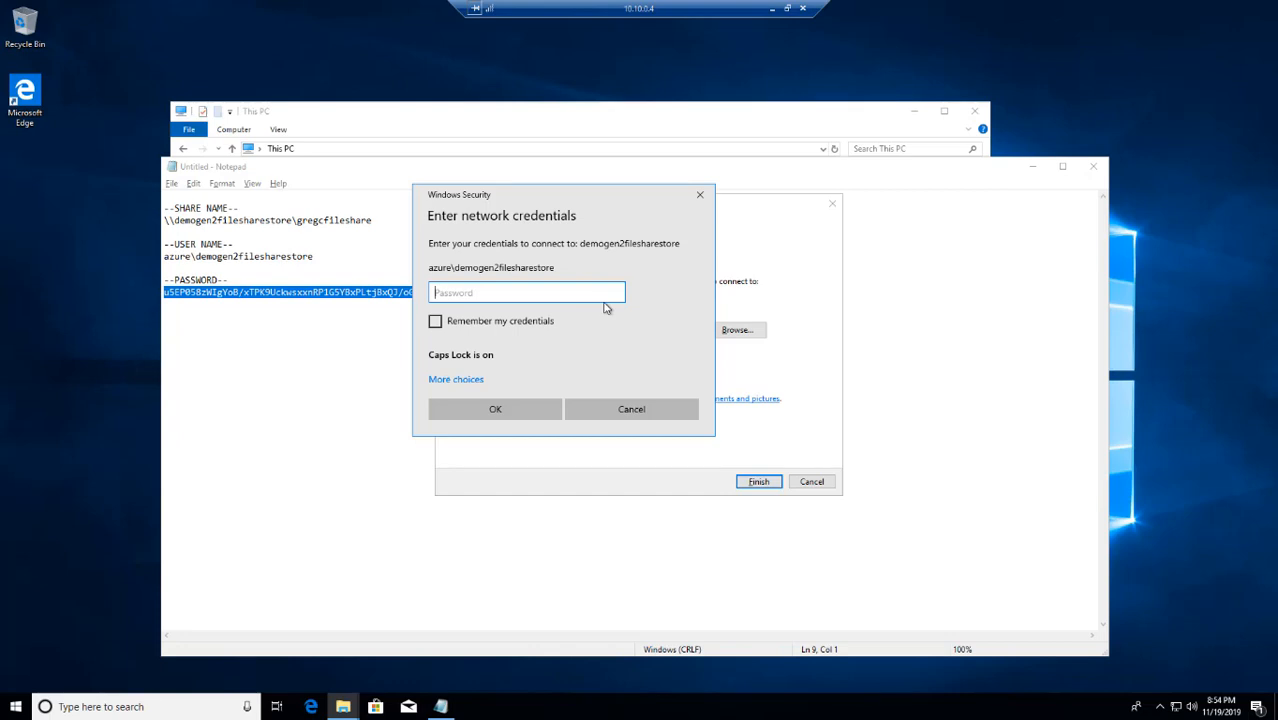
{"action": "left_click", "coordinate": [605, 409]}
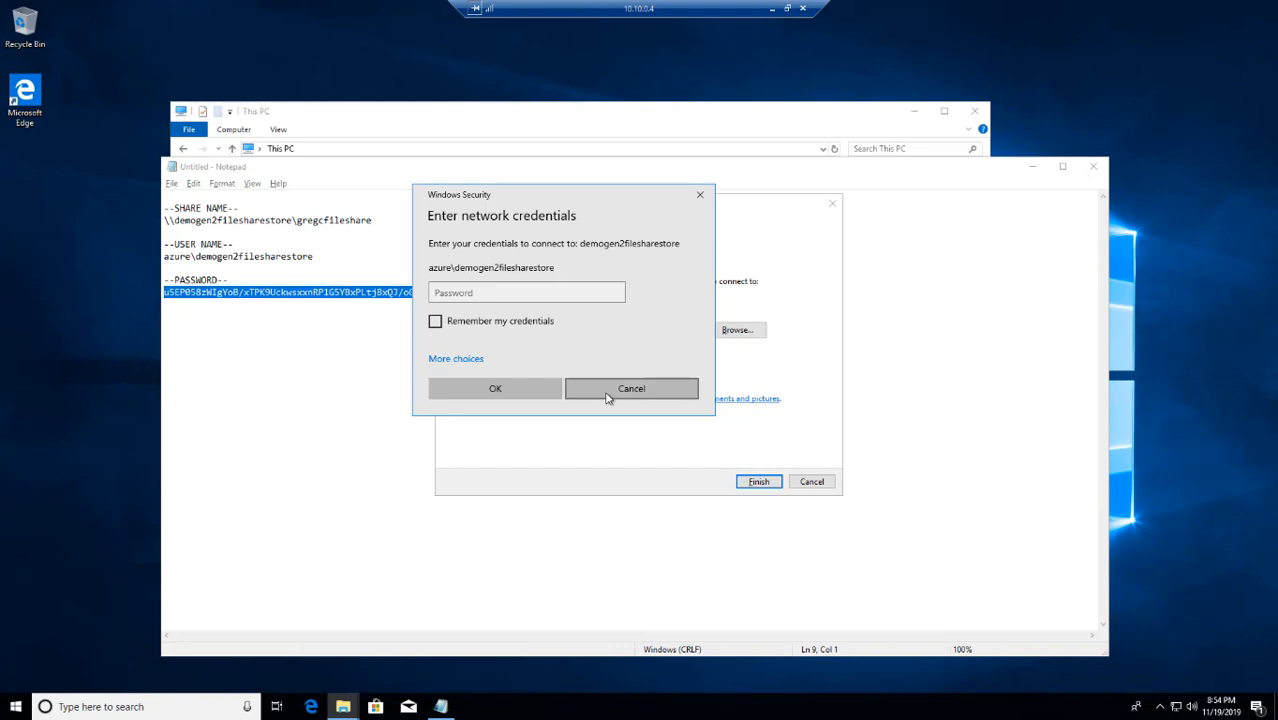
{"action": "left_click", "coordinate": [606, 397]}
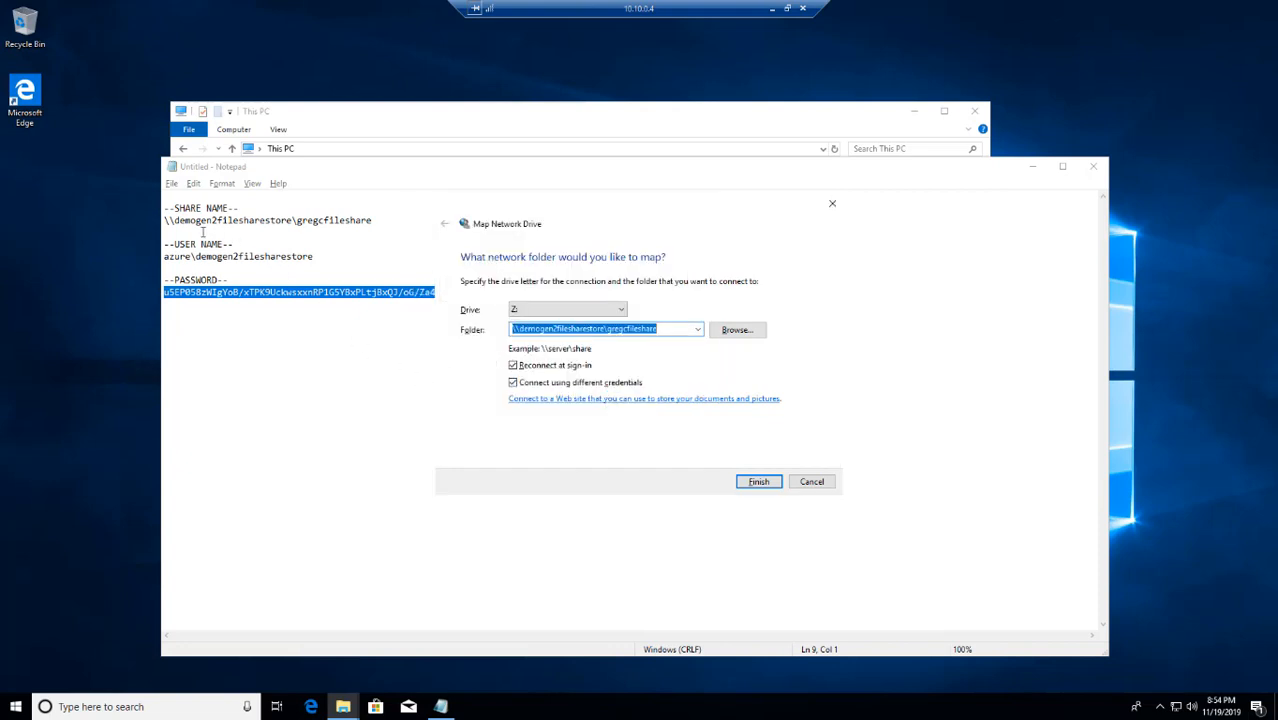
Highlight the storage account name in the Notepad share path, then switch to the Azure portal and open the Properties of demogen2filesharestore.
{"action": "left_click_drag", "start_coordinate": [173, 220], "coordinate": [291, 225]}
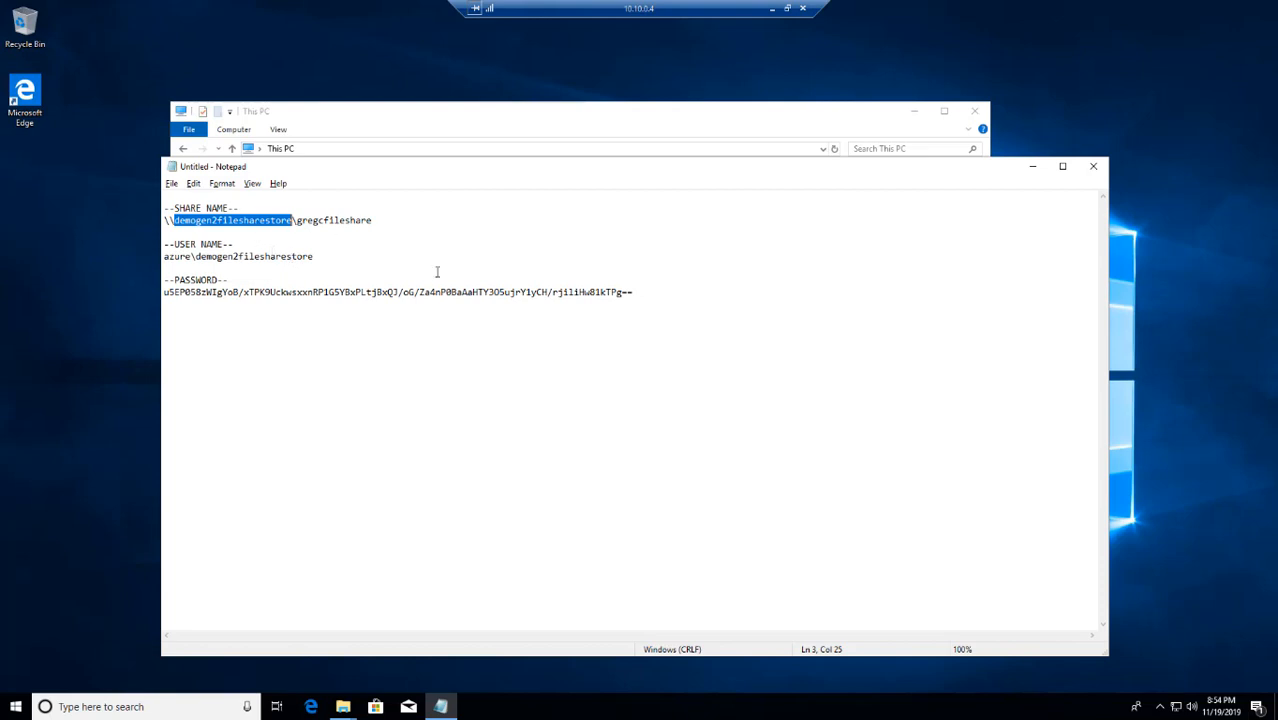
{"action": "left_click", "coordinate": [772, 9]}
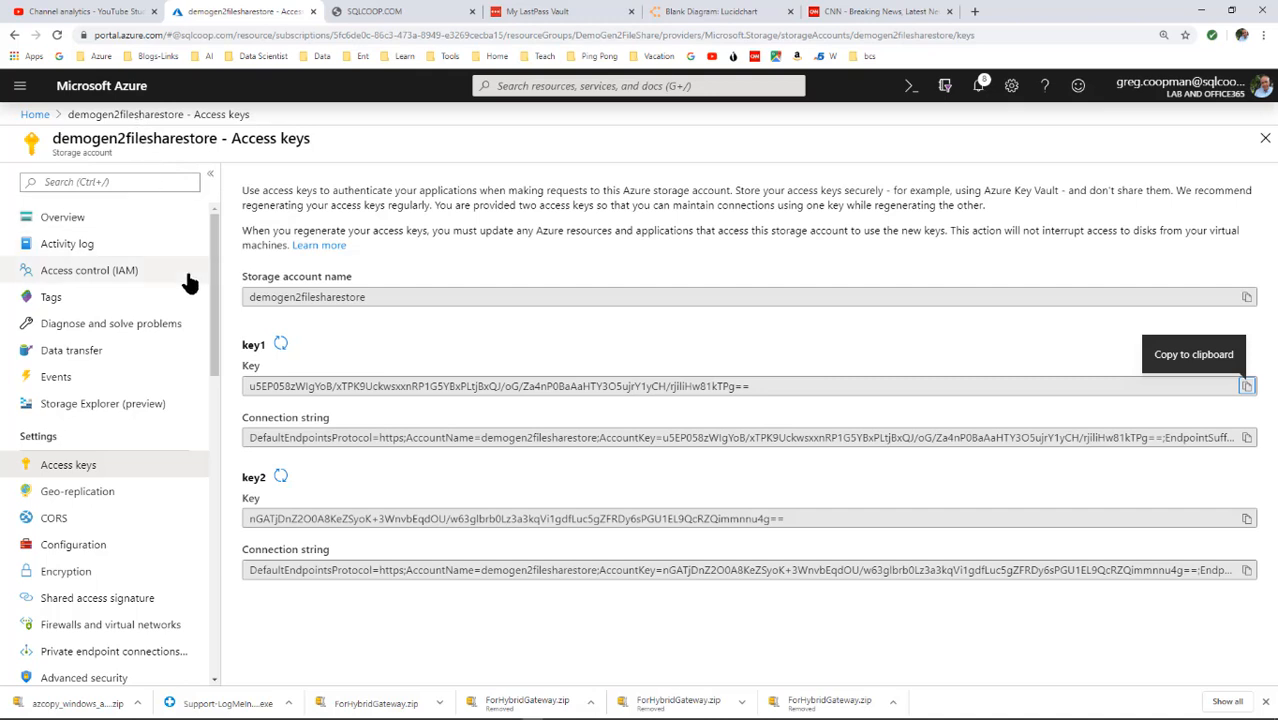
{"action": "scroll", "coordinate": [212, 290], "scroll_direction": "down", "scroll_amount": 1}
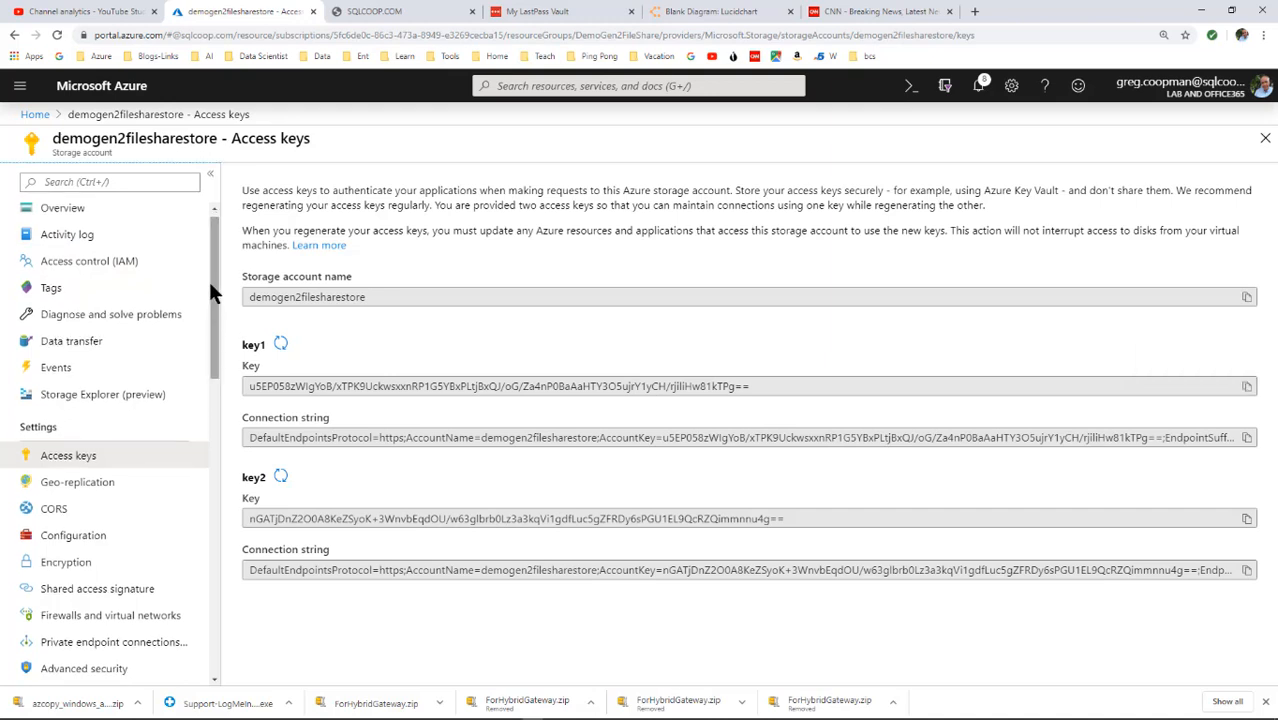
{"action": "triple_click", "coordinate": [214, 143]}
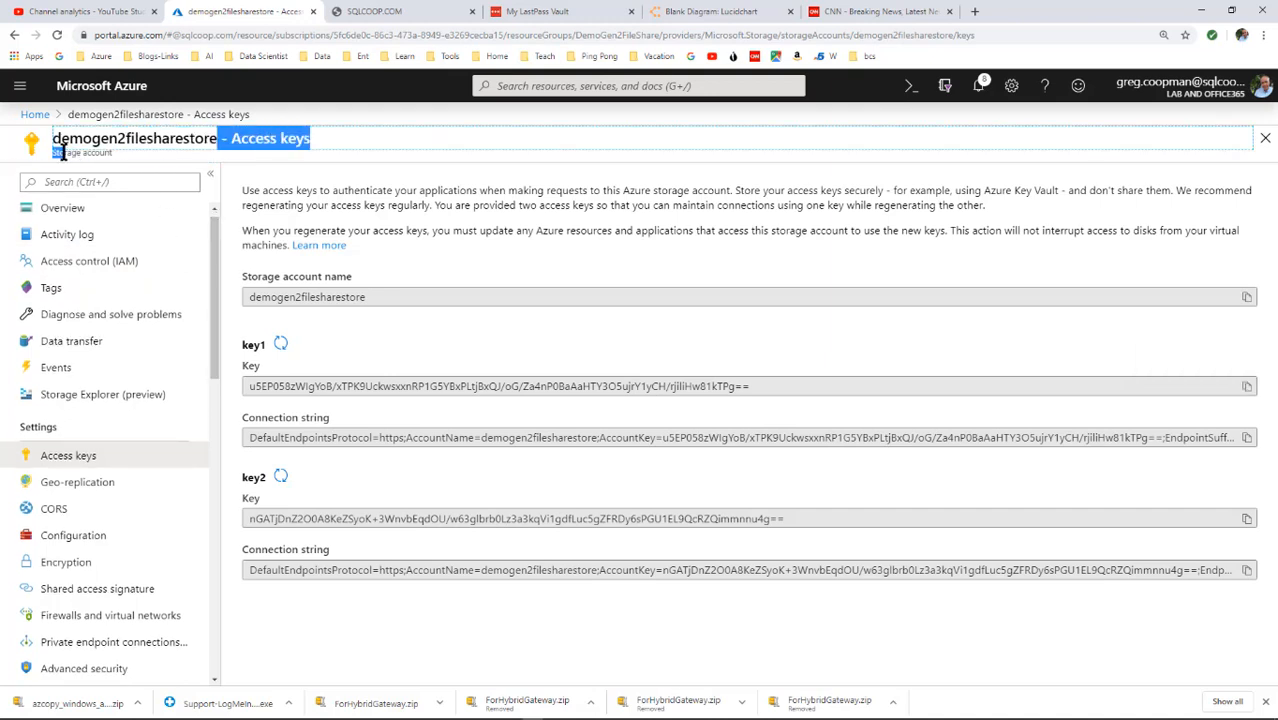
{"action": "left_click_drag", "start_coordinate": [211, 287], "coordinate": [204, 356]}
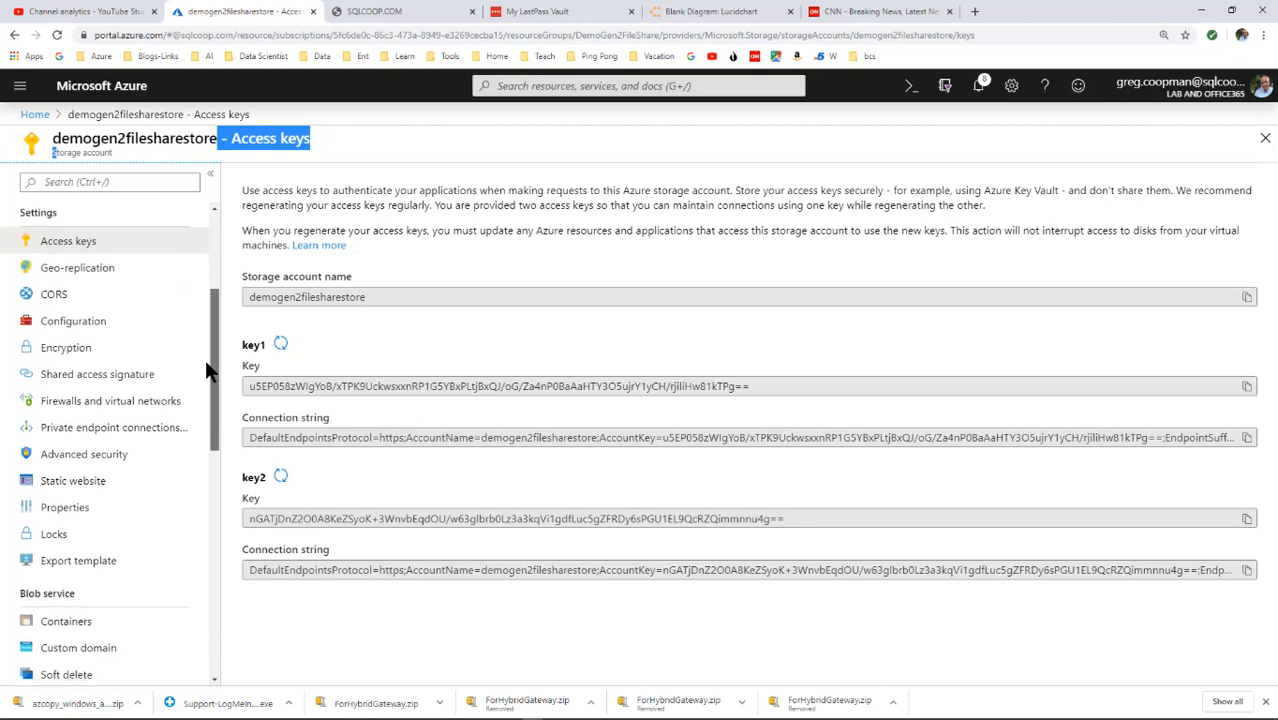
{"action": "left_click", "coordinate": [86, 508]}
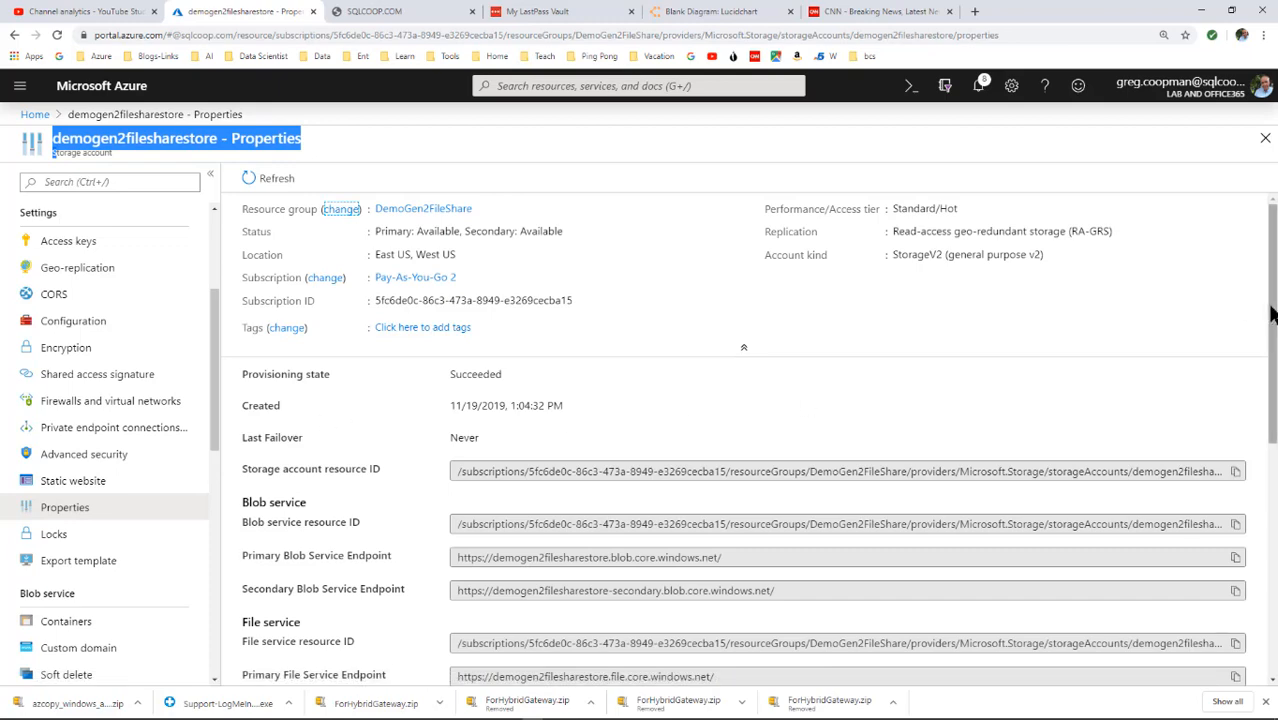
Copy the Primary File Service Endpoint of the storage account.
{"action": "left_click_drag", "start_coordinate": [1270, 314], "coordinate": [1267, 430]}
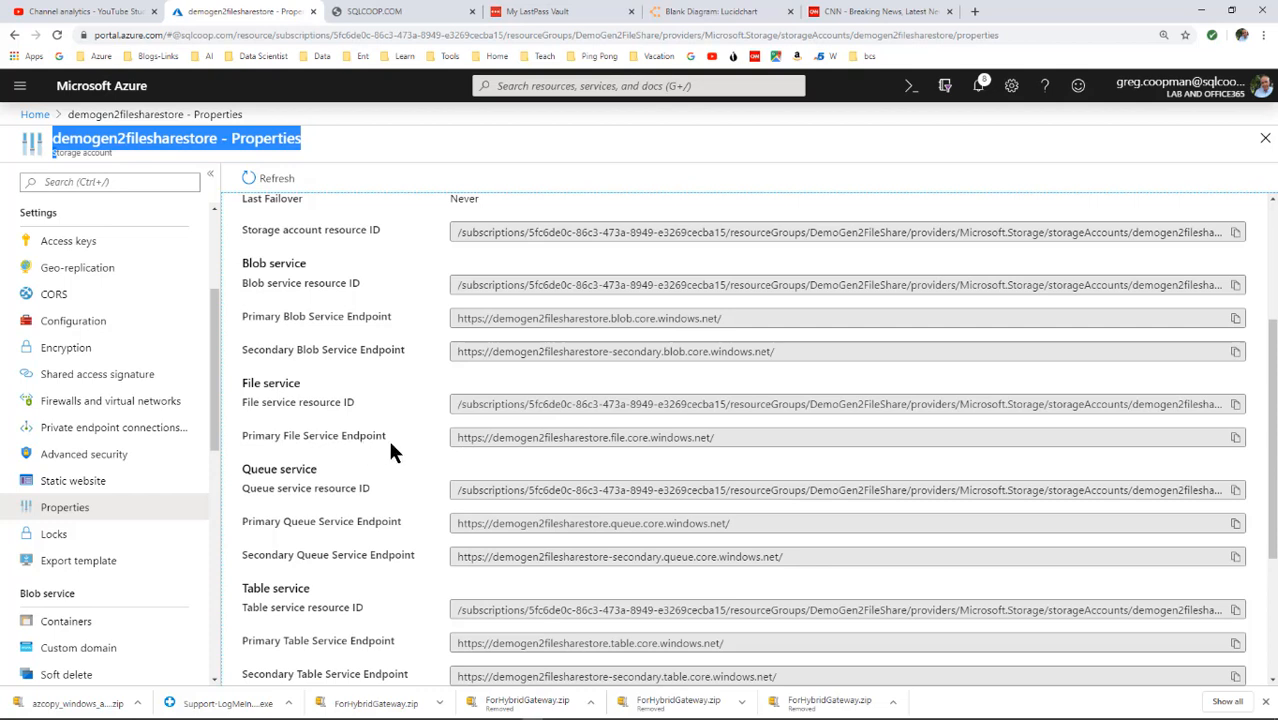
{"action": "left_click", "coordinate": [488, 440]}
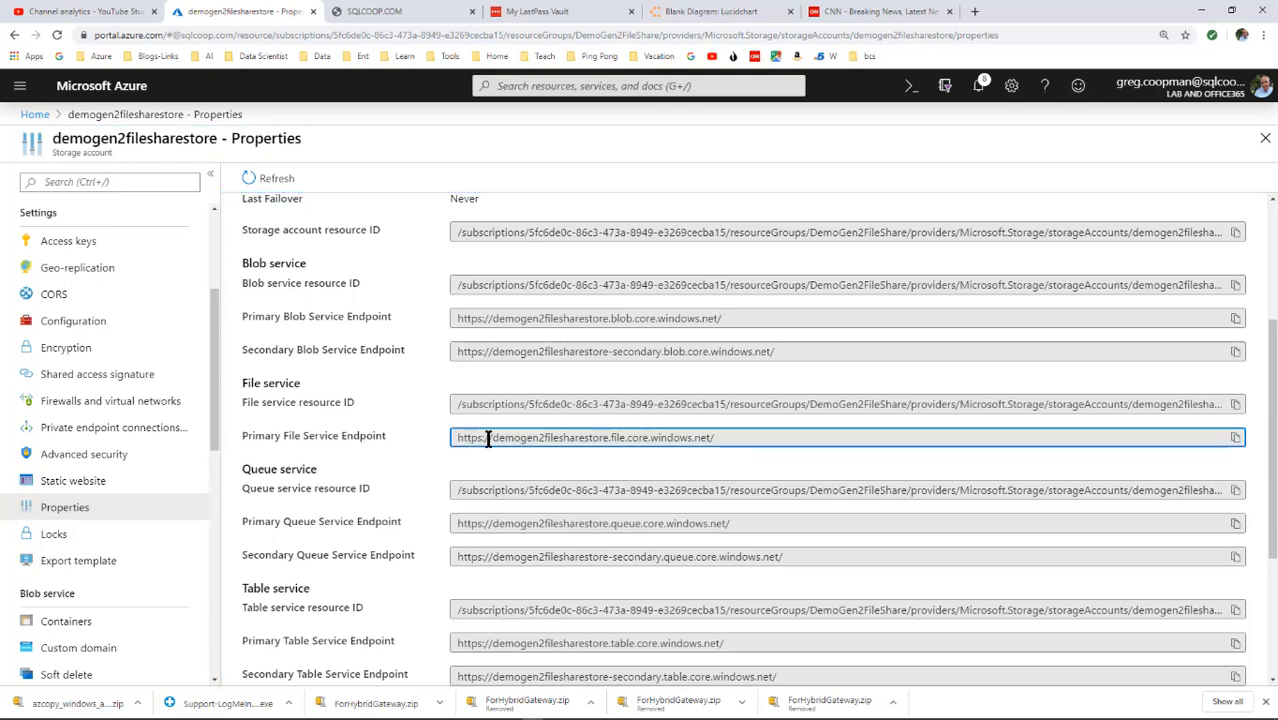
{"action": "left_click_drag", "start_coordinate": [488, 440], "coordinate": [720, 442]}
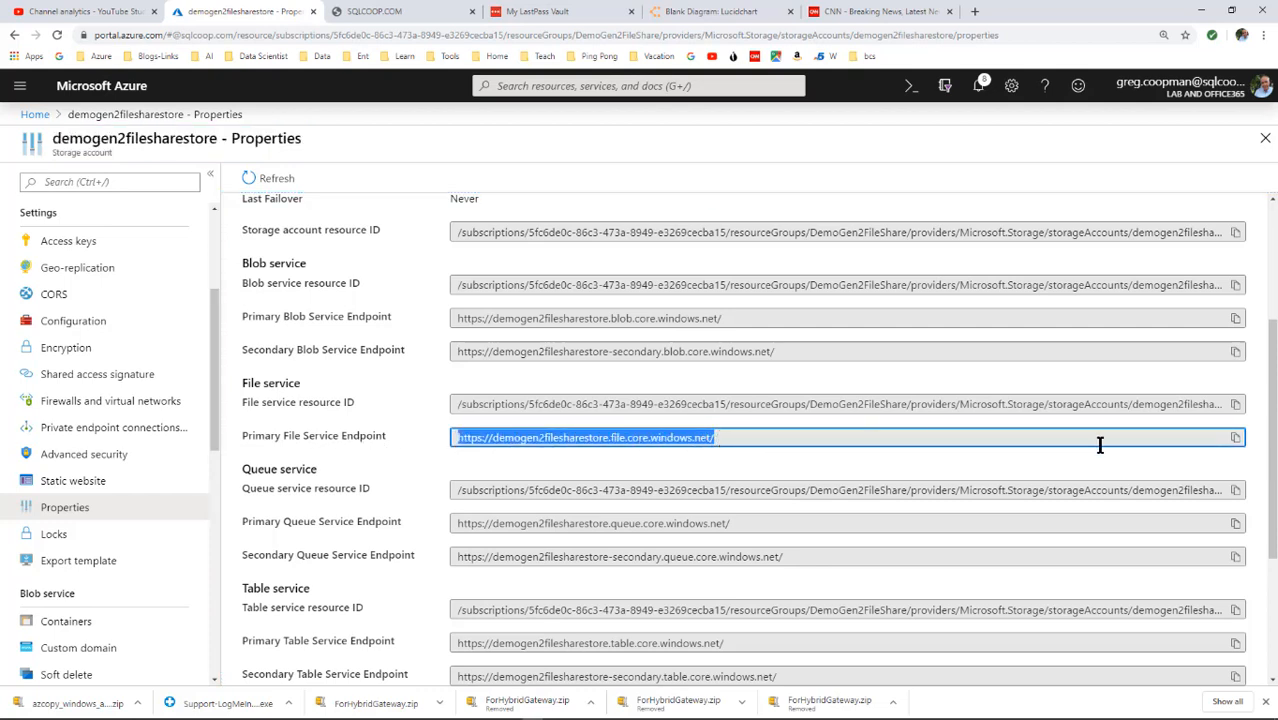
{"action": "left_click", "coordinate": [1235, 438]}
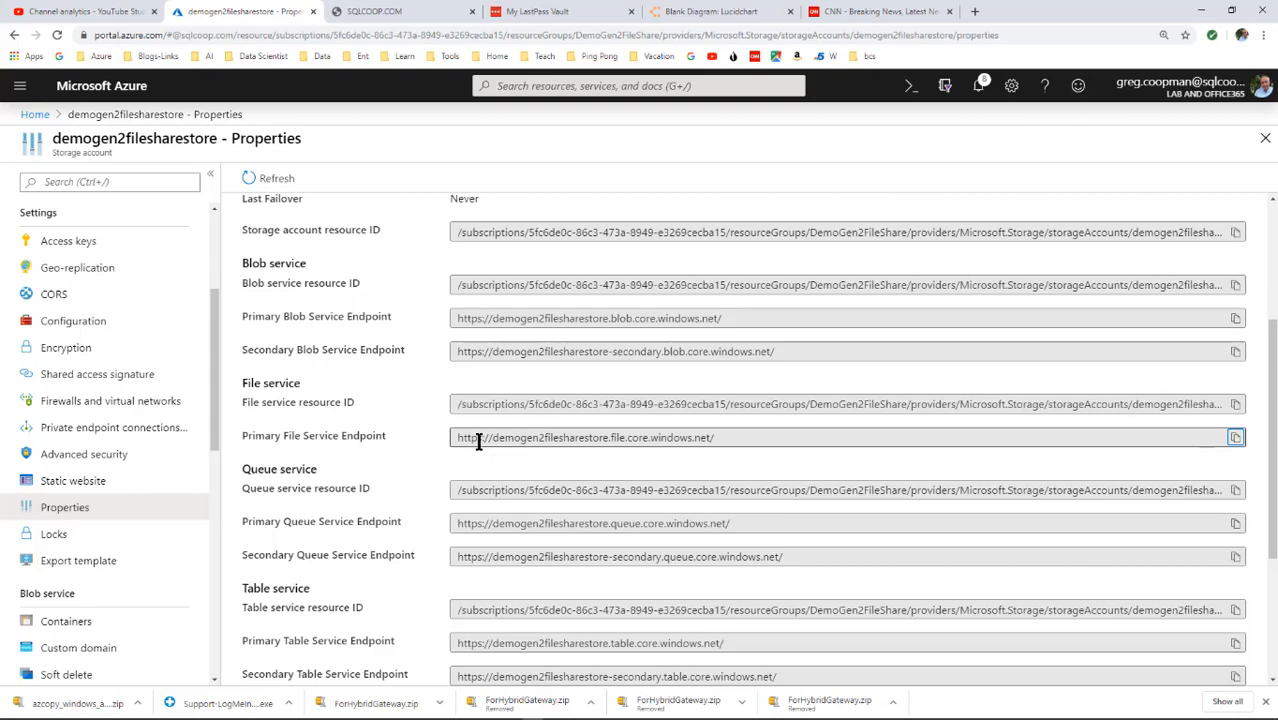
Back in Notepad on the VM, replace demogen2filesharestore in the share path with the copied endpoint and remove its trailing slash.
{"action": "key", "text": "alt+Tab"}
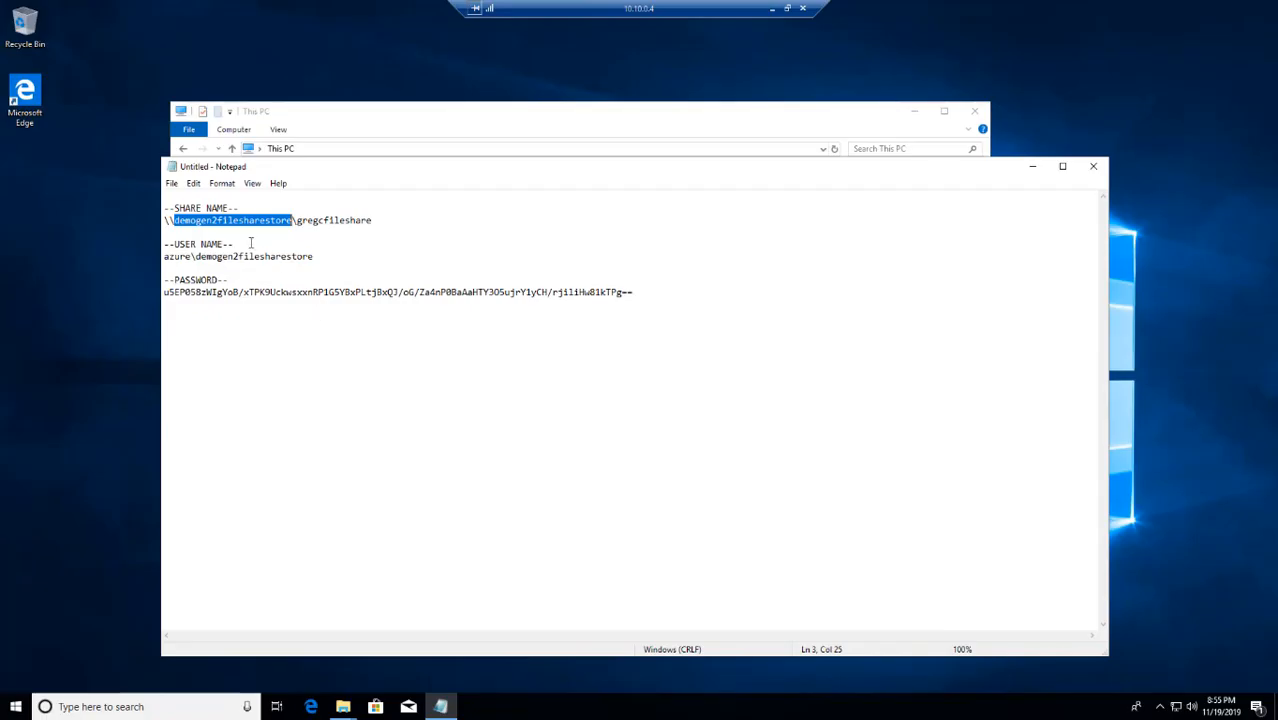
{"action": "left_click_drag", "start_coordinate": [172, 221], "coordinate": [291, 223]}
{"action": "key", "text": "ctrl+v"}
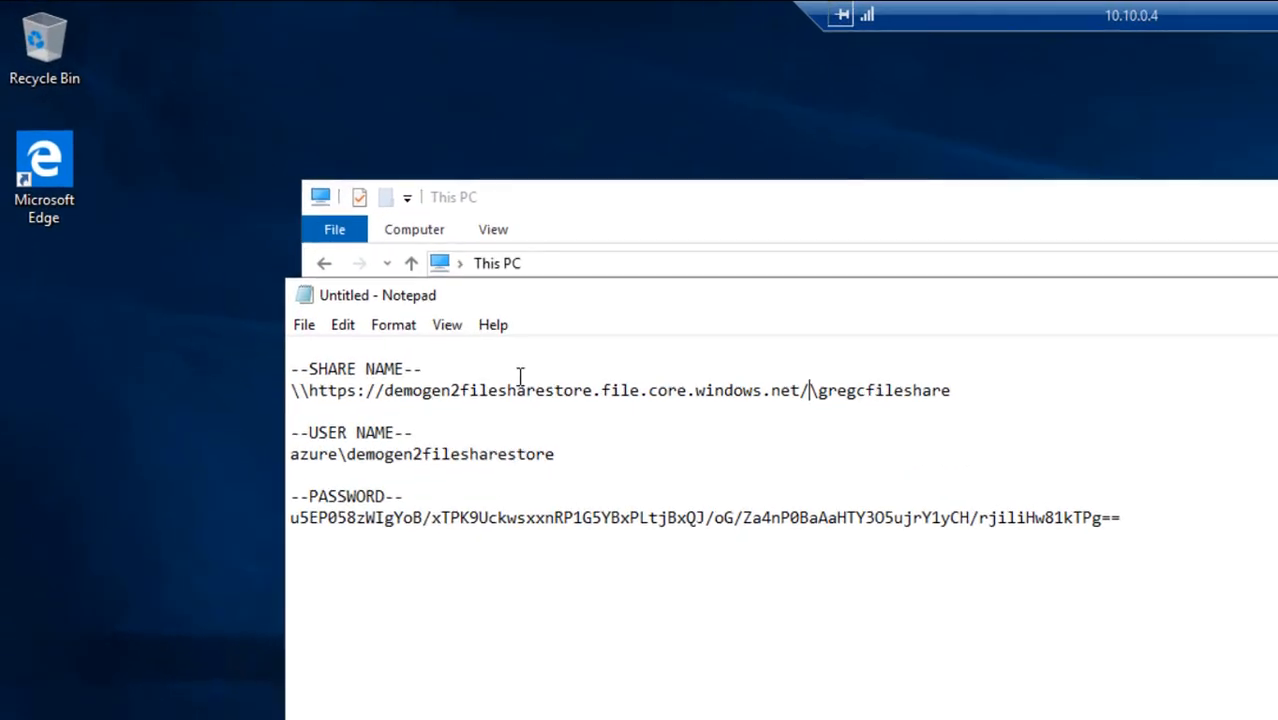
{"action": "key", "text": "BackSpace"}
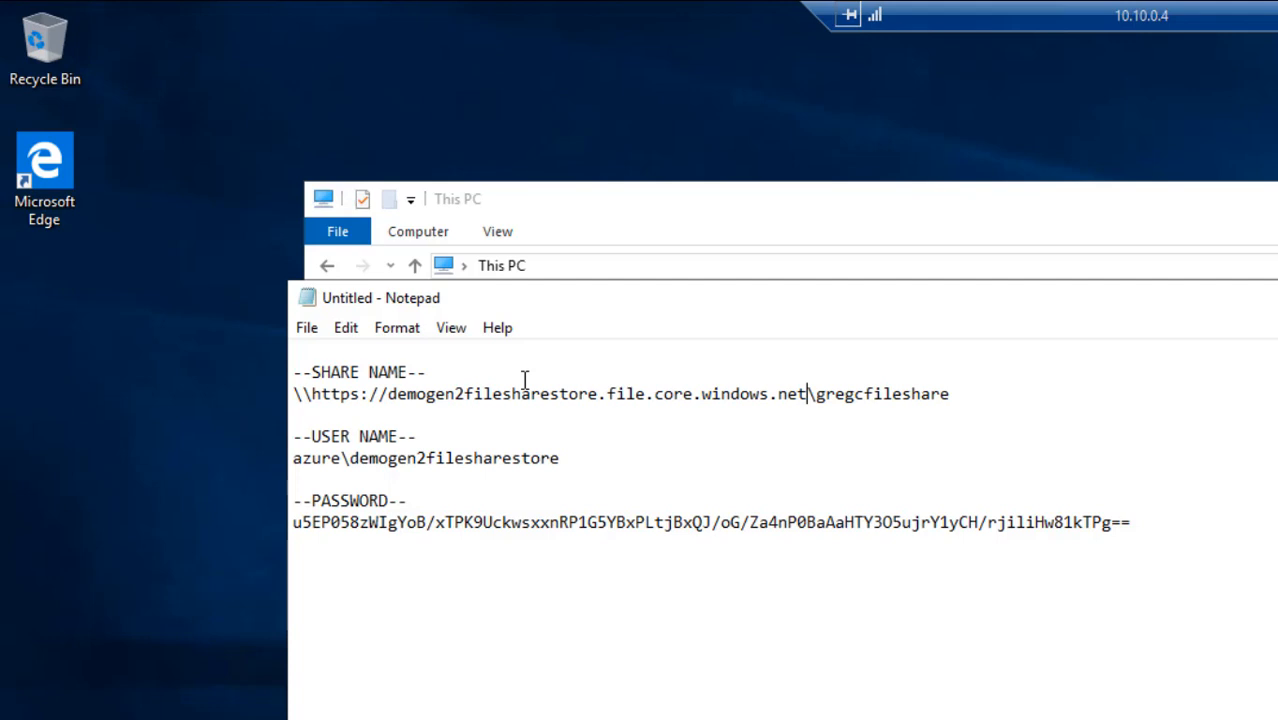
{"action": "left_click", "coordinate": [385, 393]}
{"action": "key", "text": "BackSpace"}
{"action": "key", "text": "BackSpace"}
{"action": "key", "text": "BackSpace"}
{"action": "key", "text": "BackSpace"}
{"action": "key", "text": "BackSpace"}
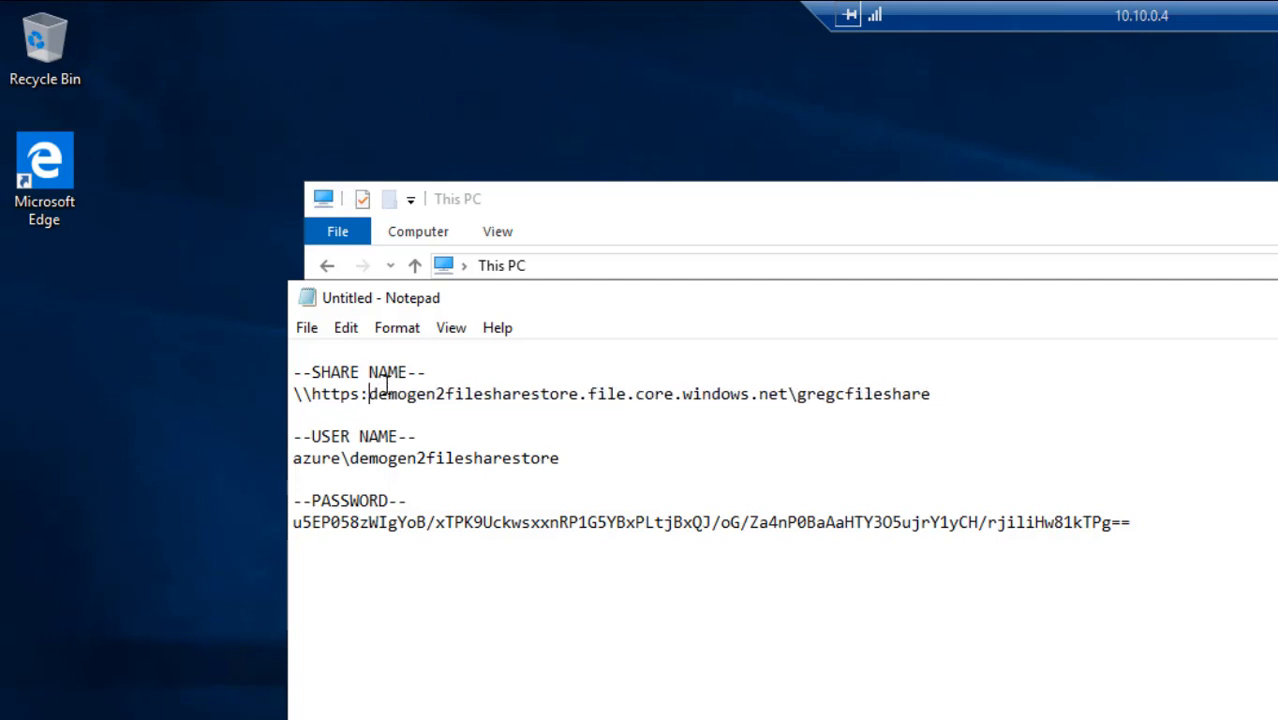
{"action": "key", "text": "BackSpace"}
{"action": "key", "text": "BackSpace"}
{"action": "key", "text": "BackSpace"}
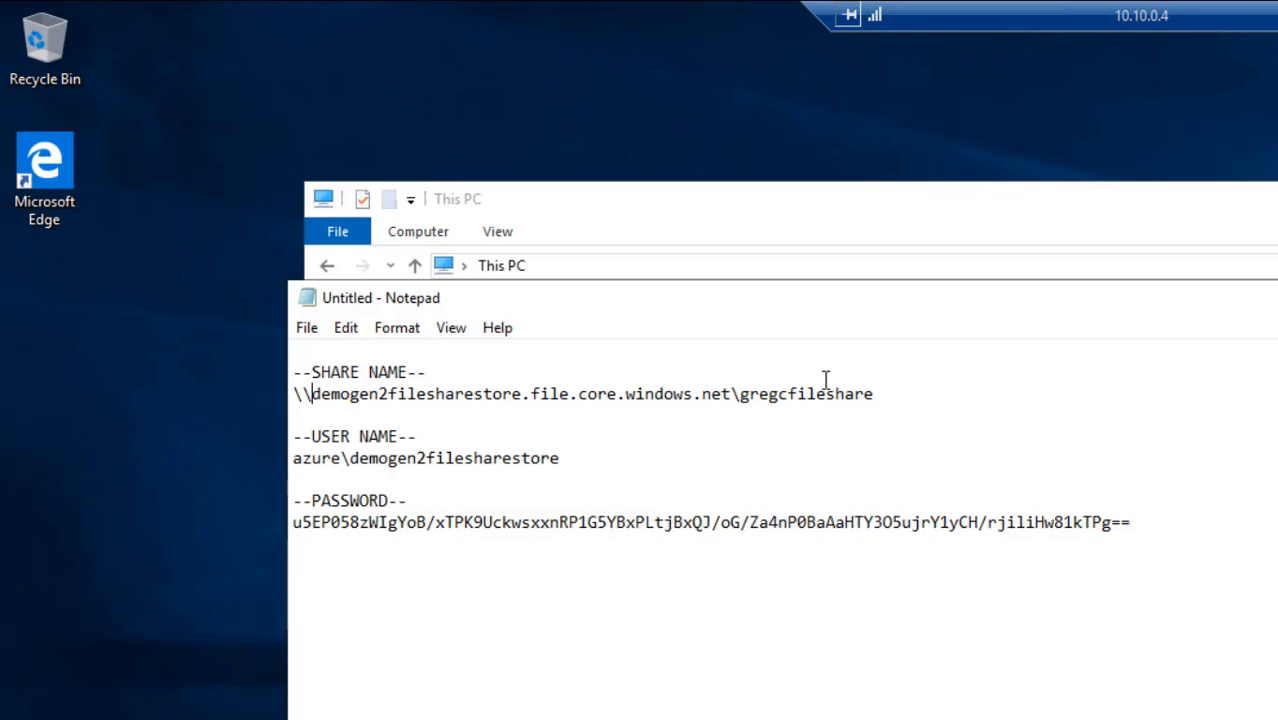
Copy the corrected share path from Notepad, replace the Map Network Drive folder for Z: with it, and submit the mapping.
{"action": "left_click_drag", "start_coordinate": [494, 422], "coordinate": [295, 394]}
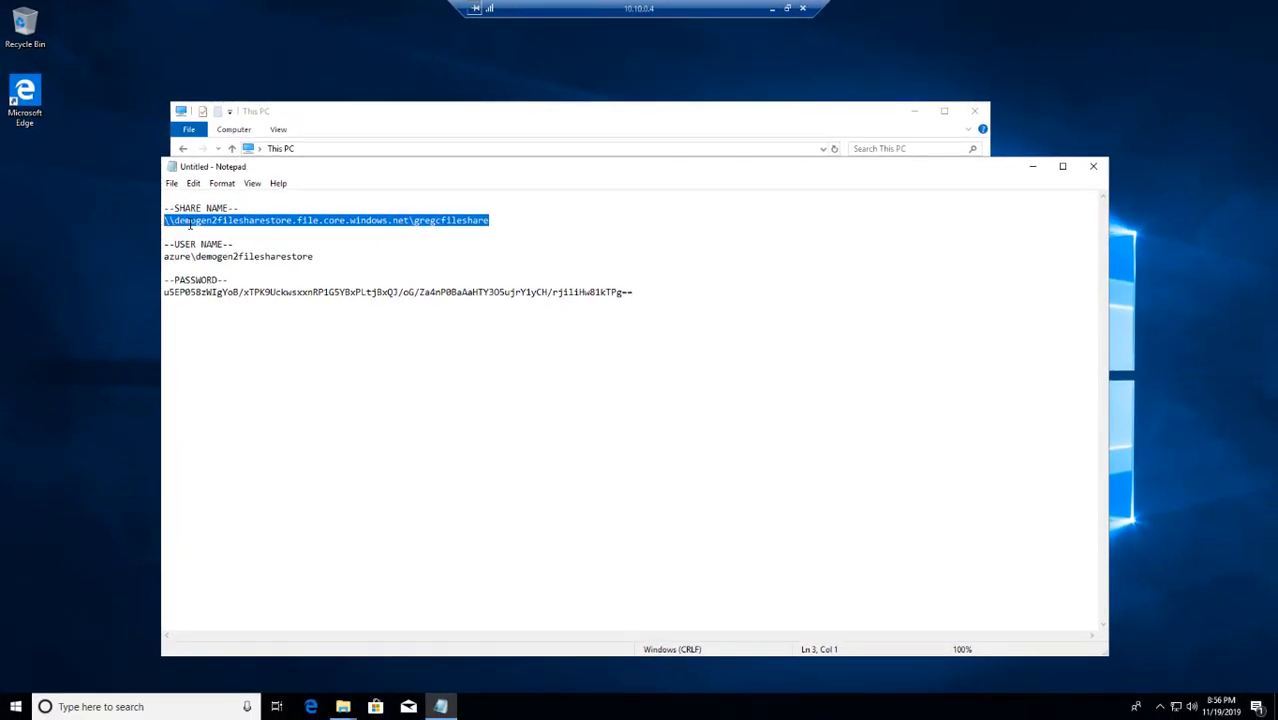
{"action": "right_click", "coordinate": [189, 224]}
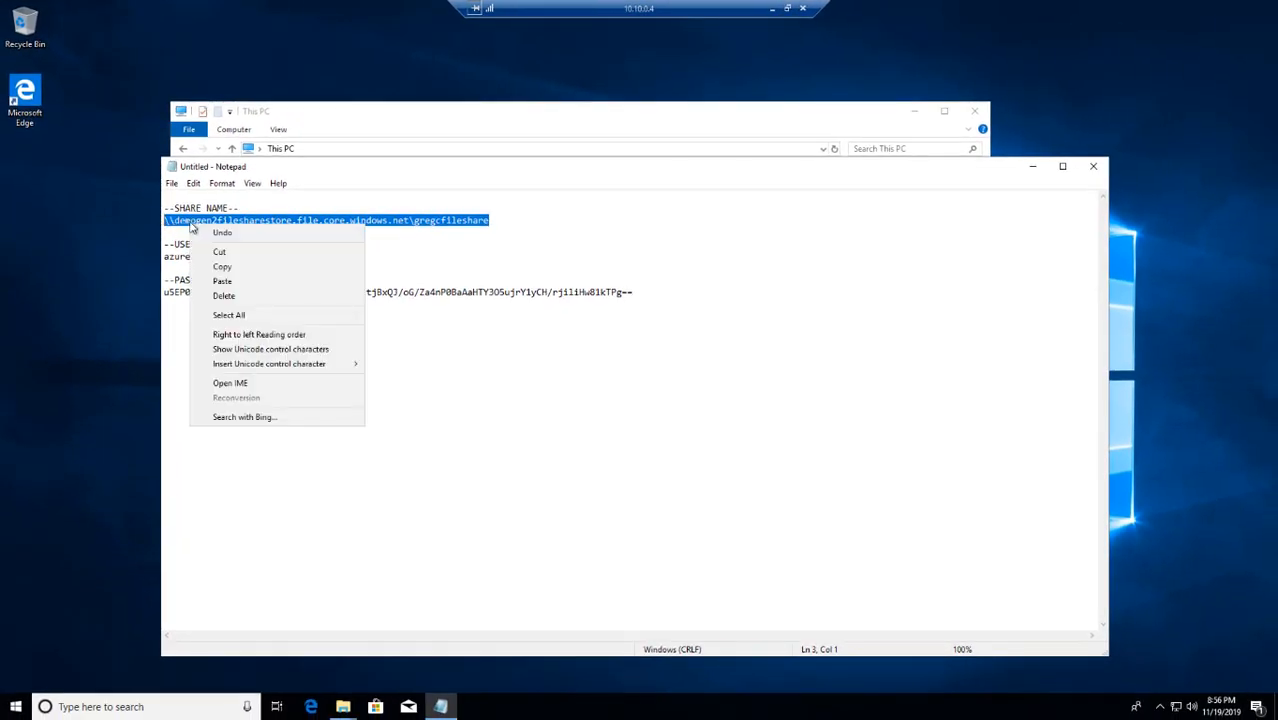
{"action": "left_click", "coordinate": [222, 267]}
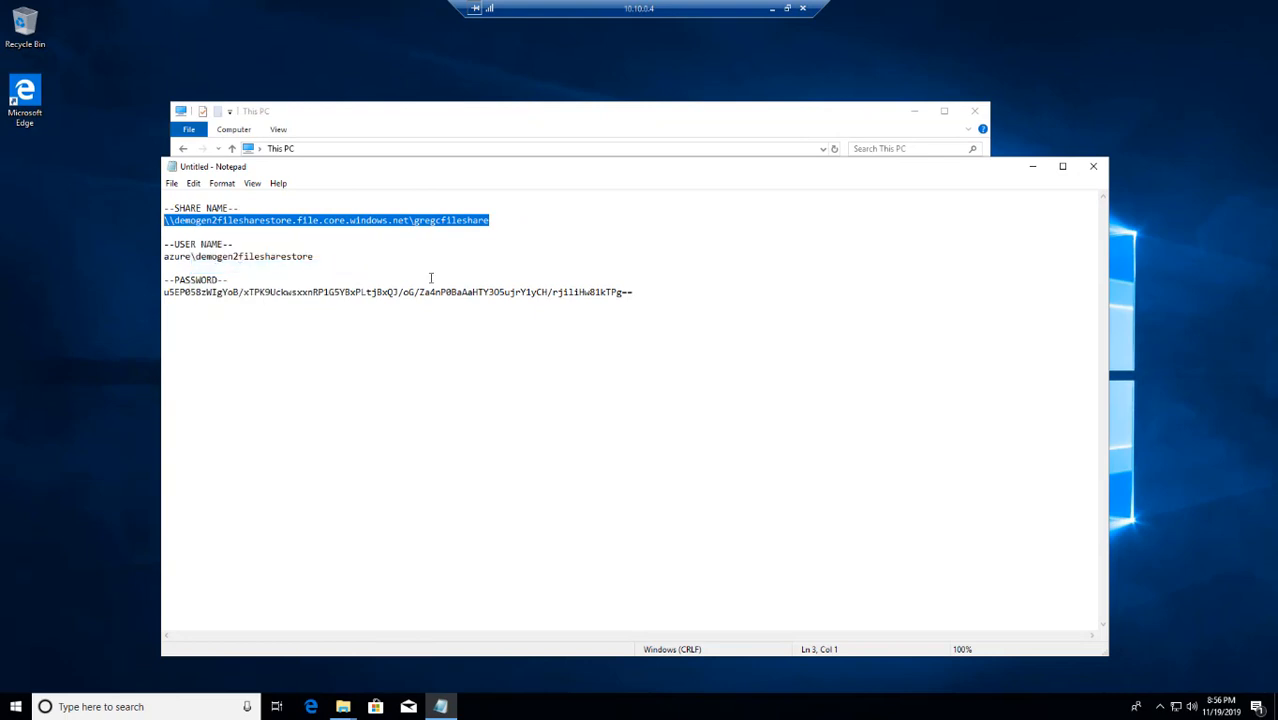
{"action": "key", "text": "alt+Tab"}
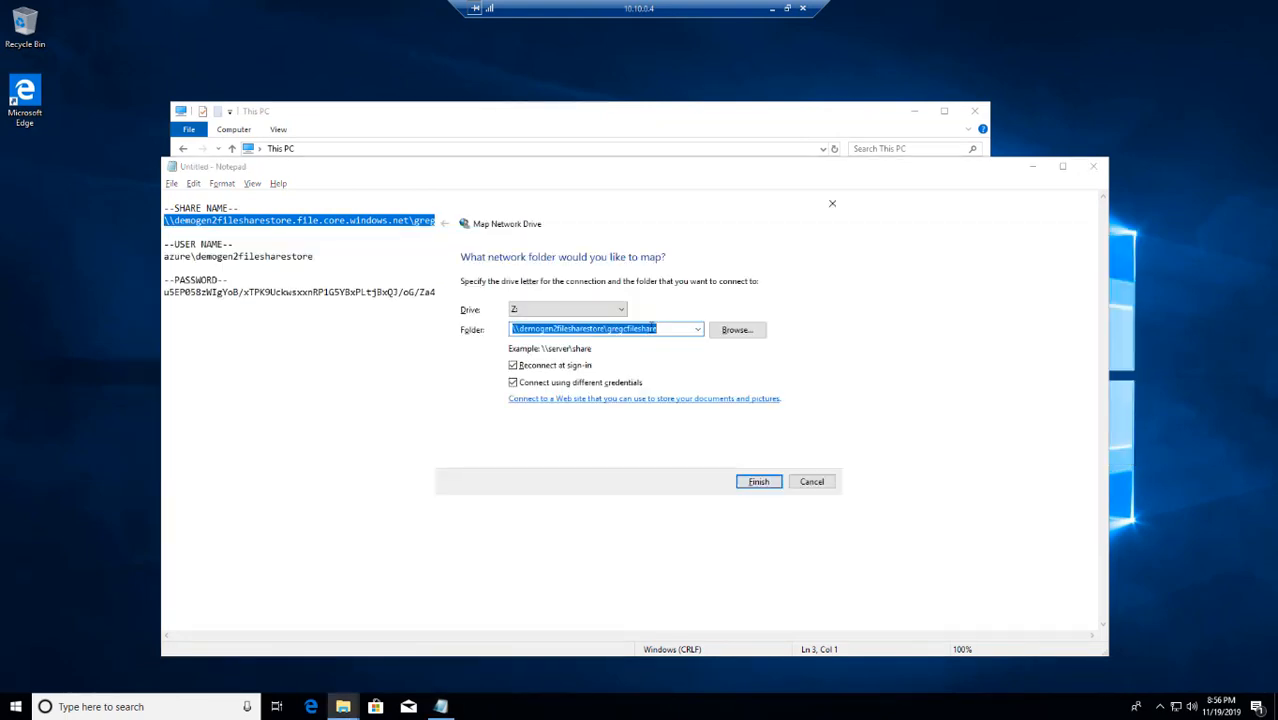
{"action": "left_click_drag", "start_coordinate": [660, 330], "coordinate": [507, 329]}
{"action": "key", "text": "ctrl+v"}
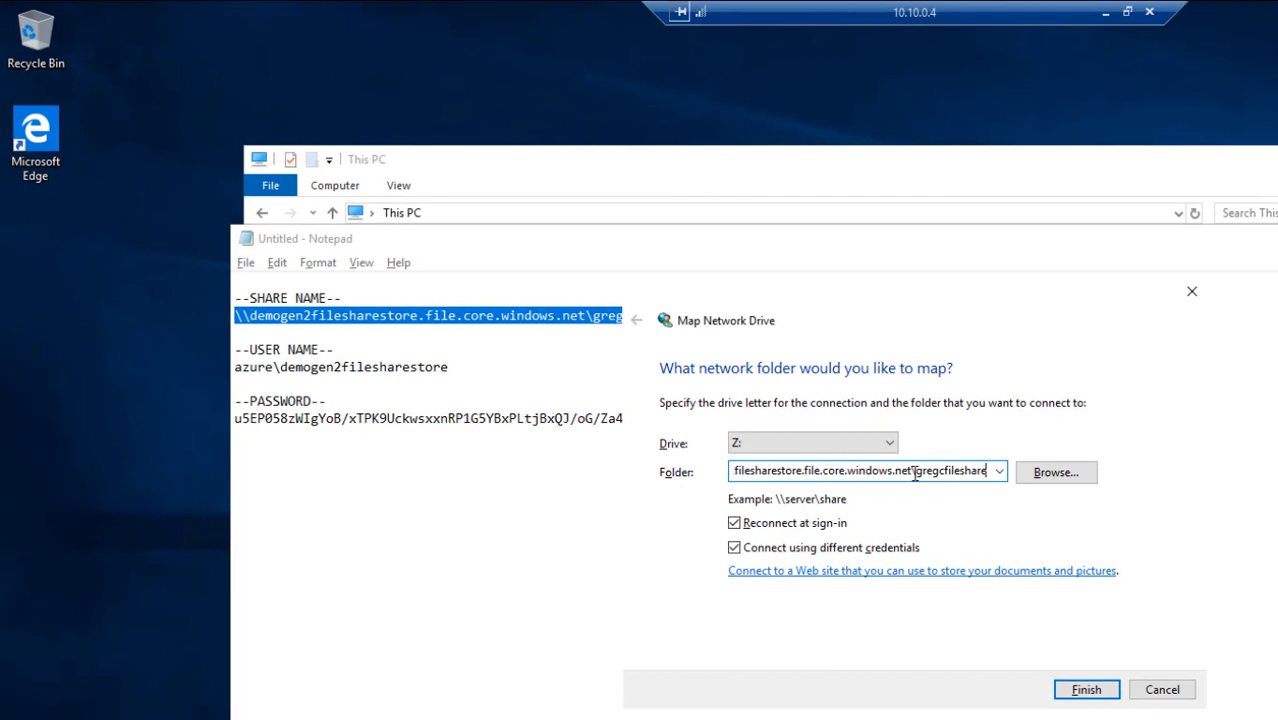
{"action": "left_click_drag", "start_coordinate": [914, 475], "coordinate": [714, 486]}
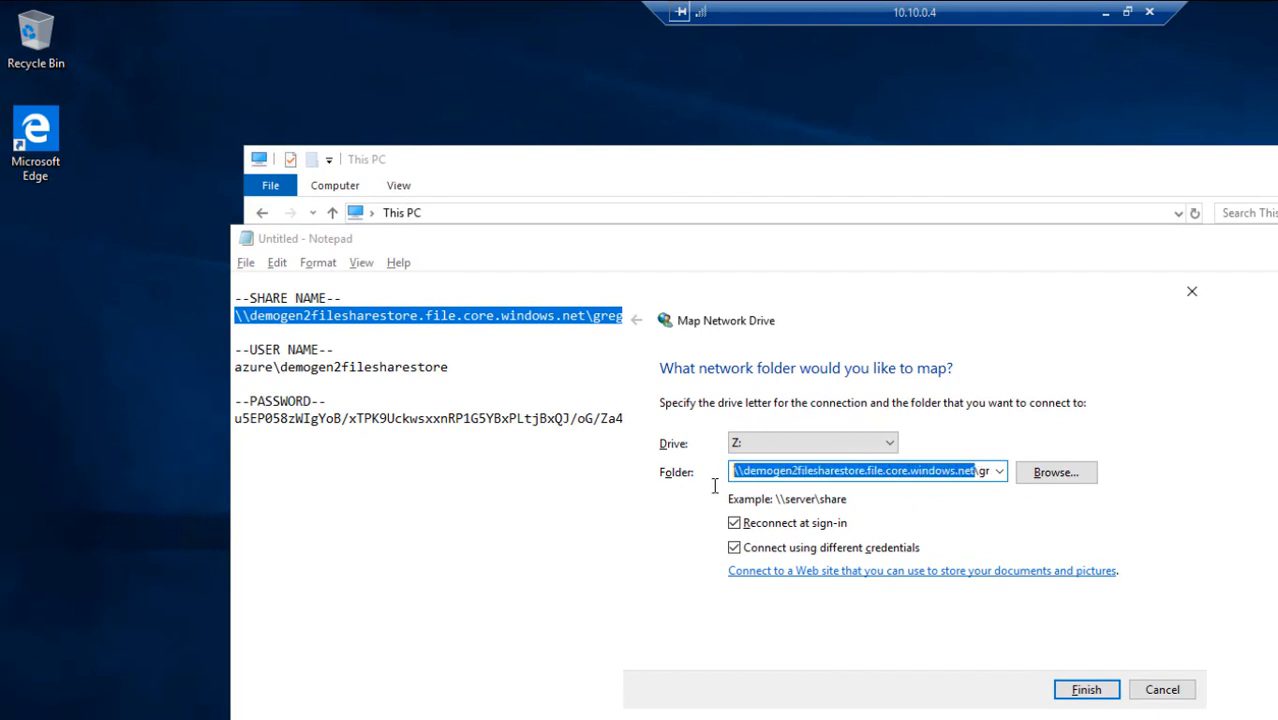
{"action": "left_click", "coordinate": [791, 470]}
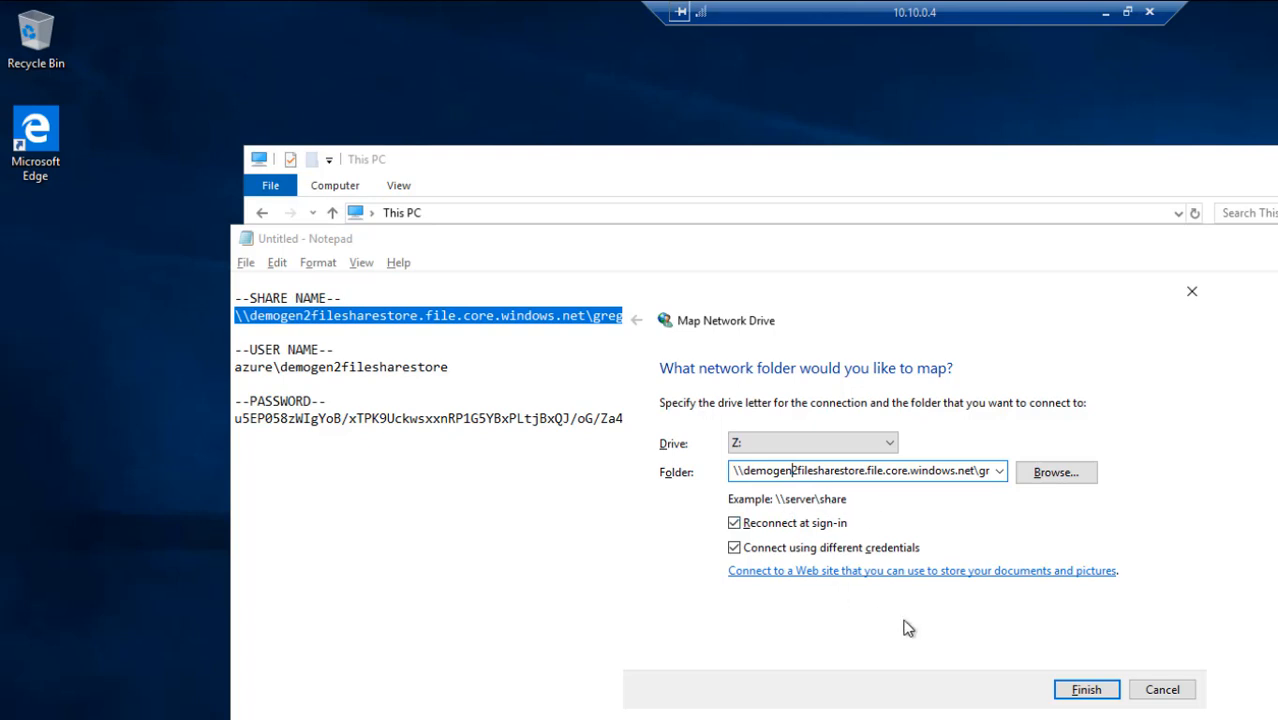
{"action": "left_click", "coordinate": [1086, 690]}
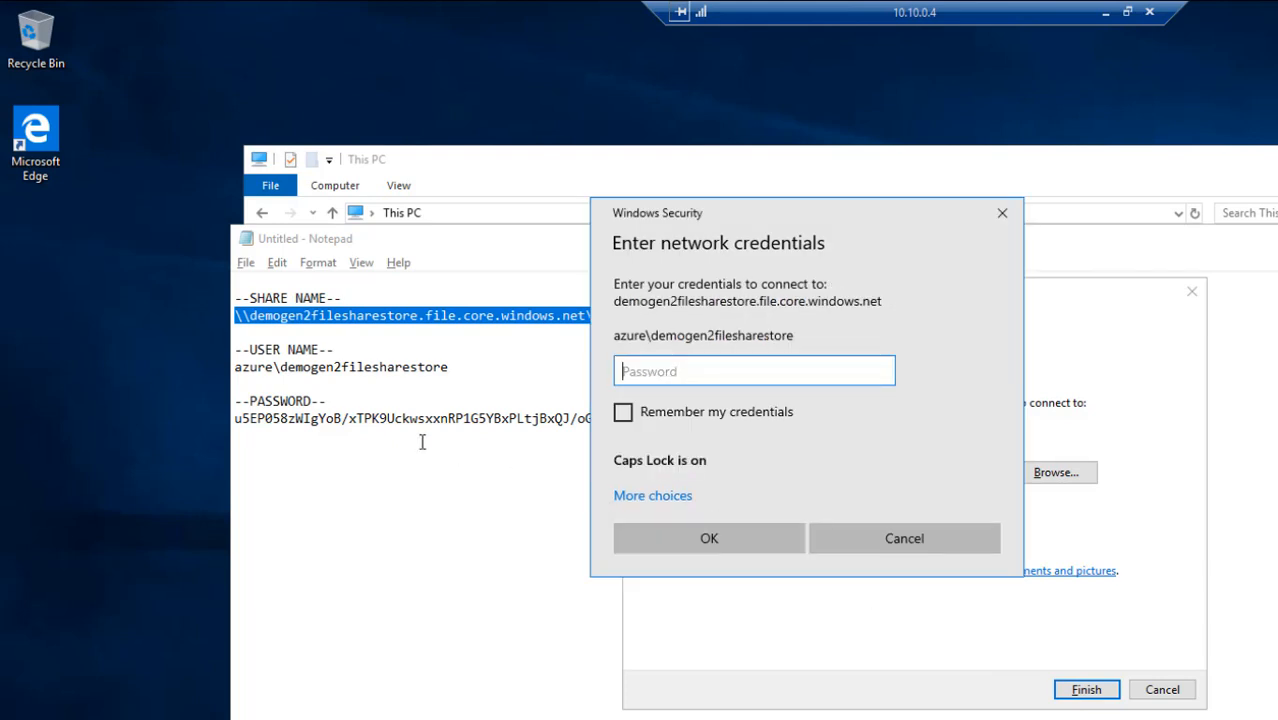
Authenticate to the share with the storage account key copied from --PASSWORD-- in Notepad as the password, with the credentials remembered.
{"action": "left_click", "coordinate": [407, 421]}
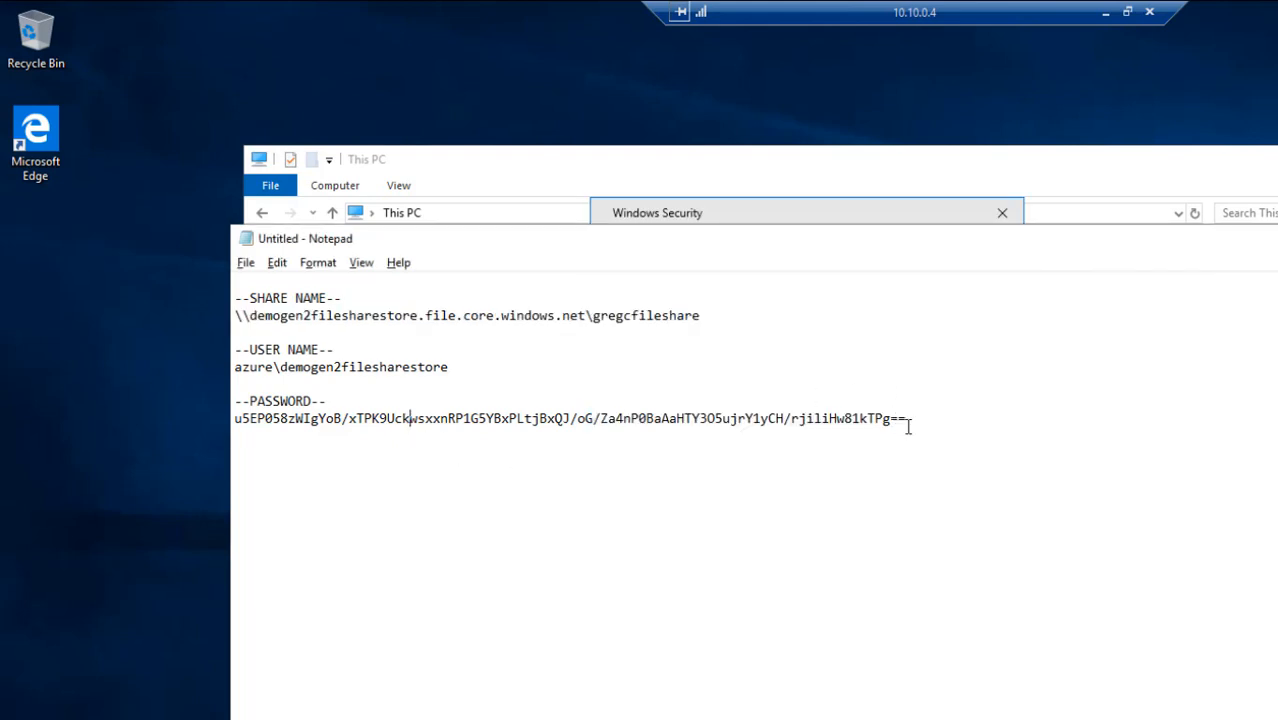
{"action": "left_click_drag", "start_coordinate": [904, 421], "coordinate": [238, 420]}
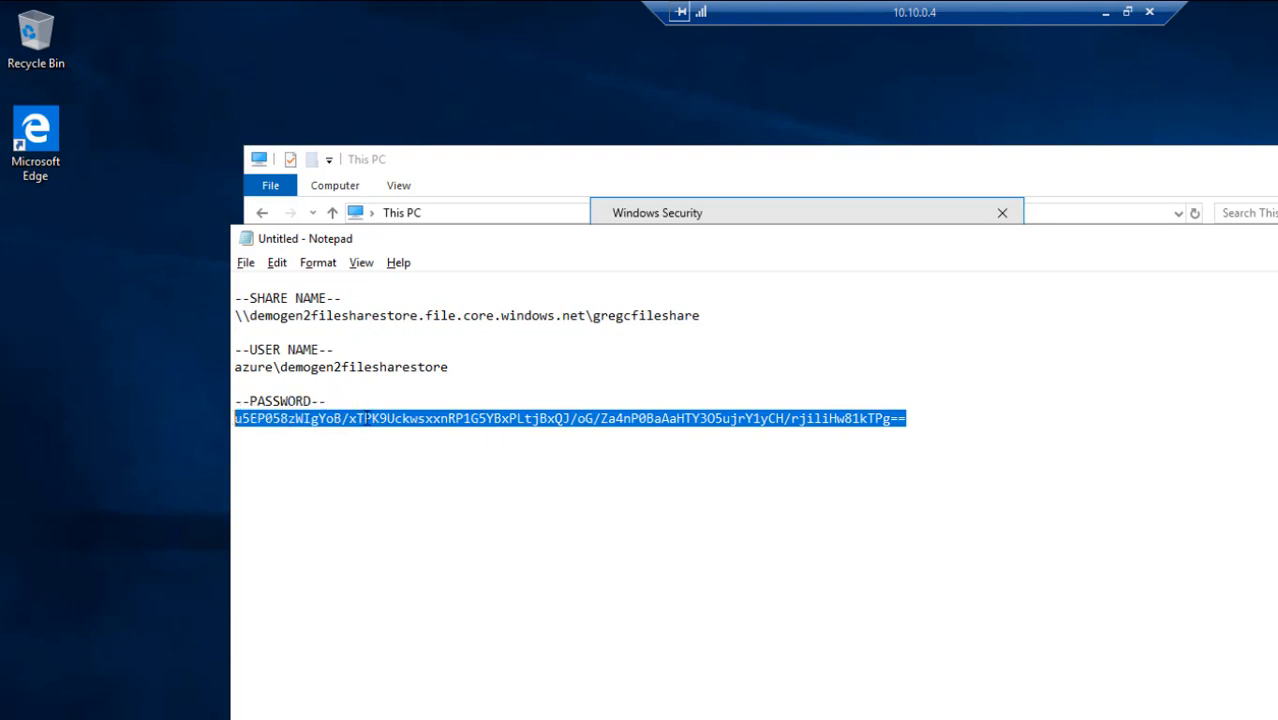
{"action": "right_click", "coordinate": [365, 419]}
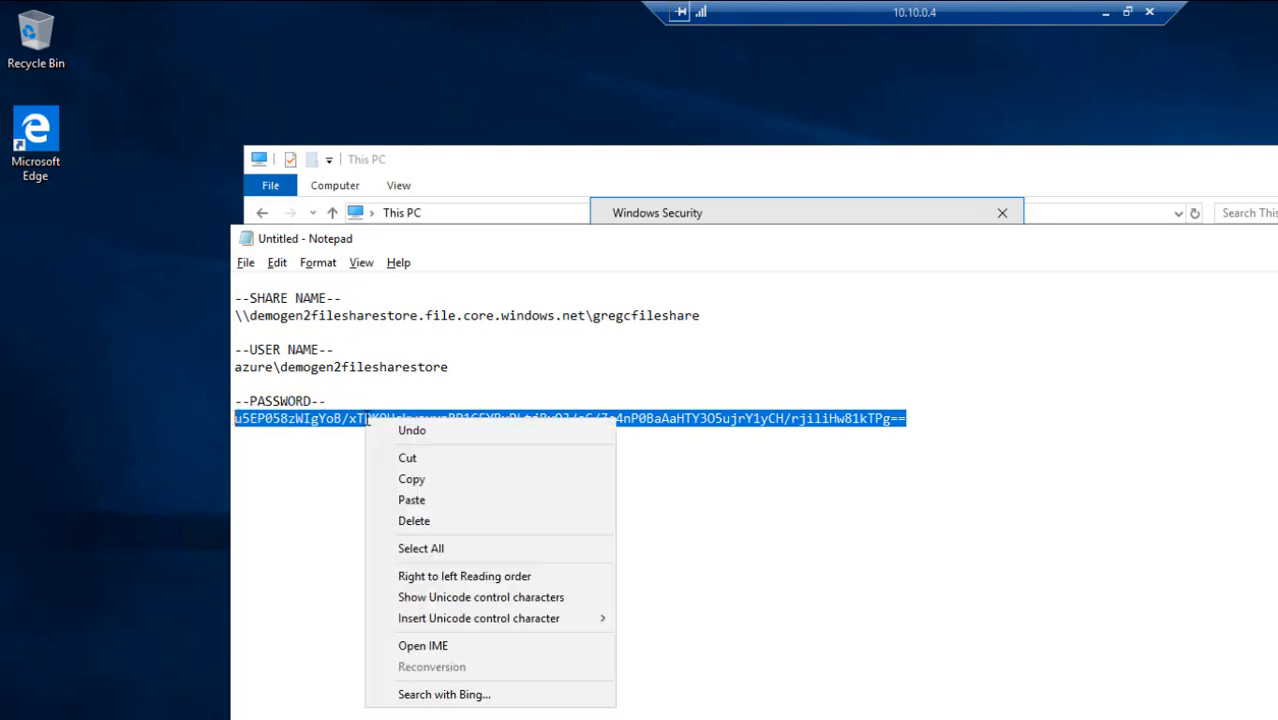
{"action": "left_click", "coordinate": [414, 475]}
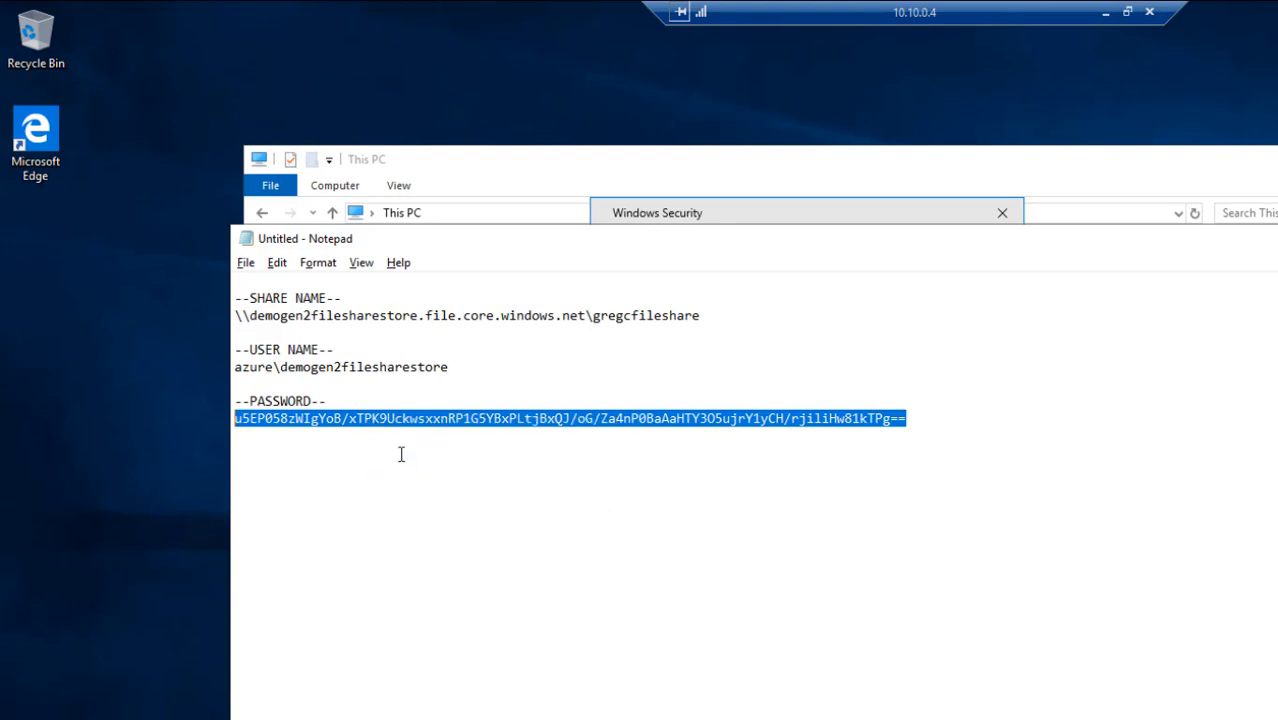
{"action": "key", "text": "alt+Tab"}
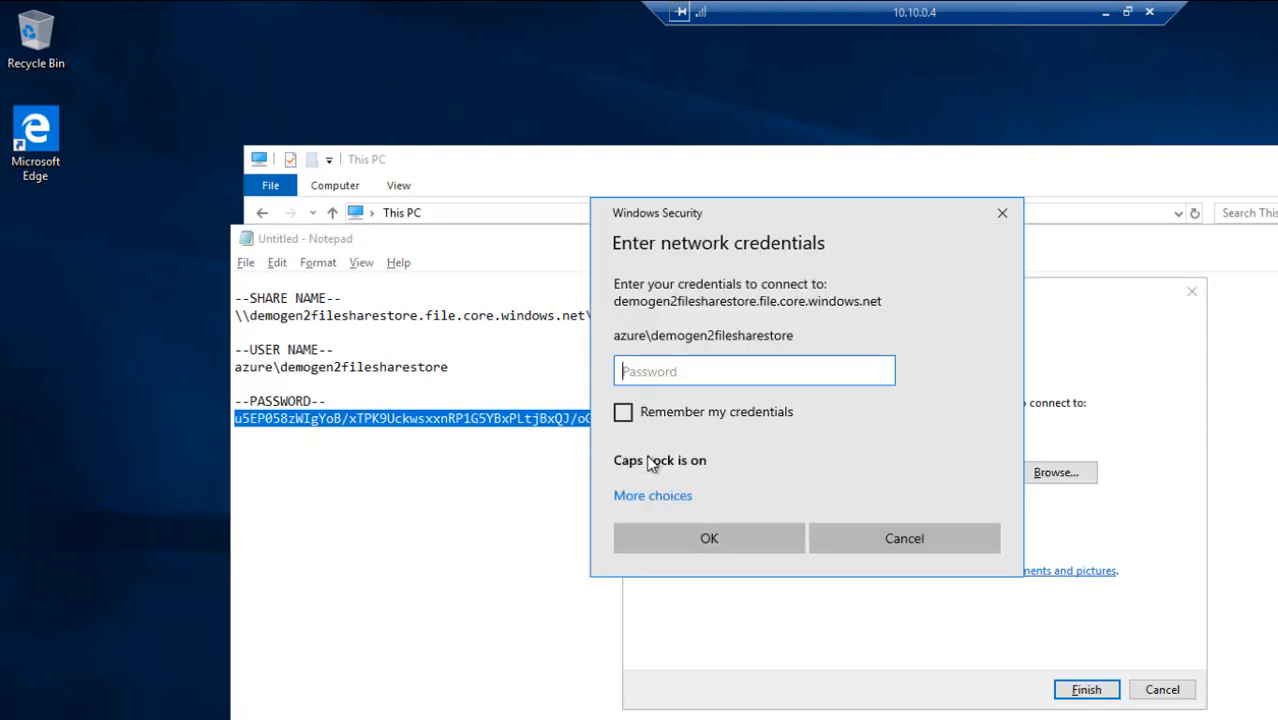
{"action": "right_click", "coordinate": [688, 370]}
{"action": "key", "text": "ctrl+v"}
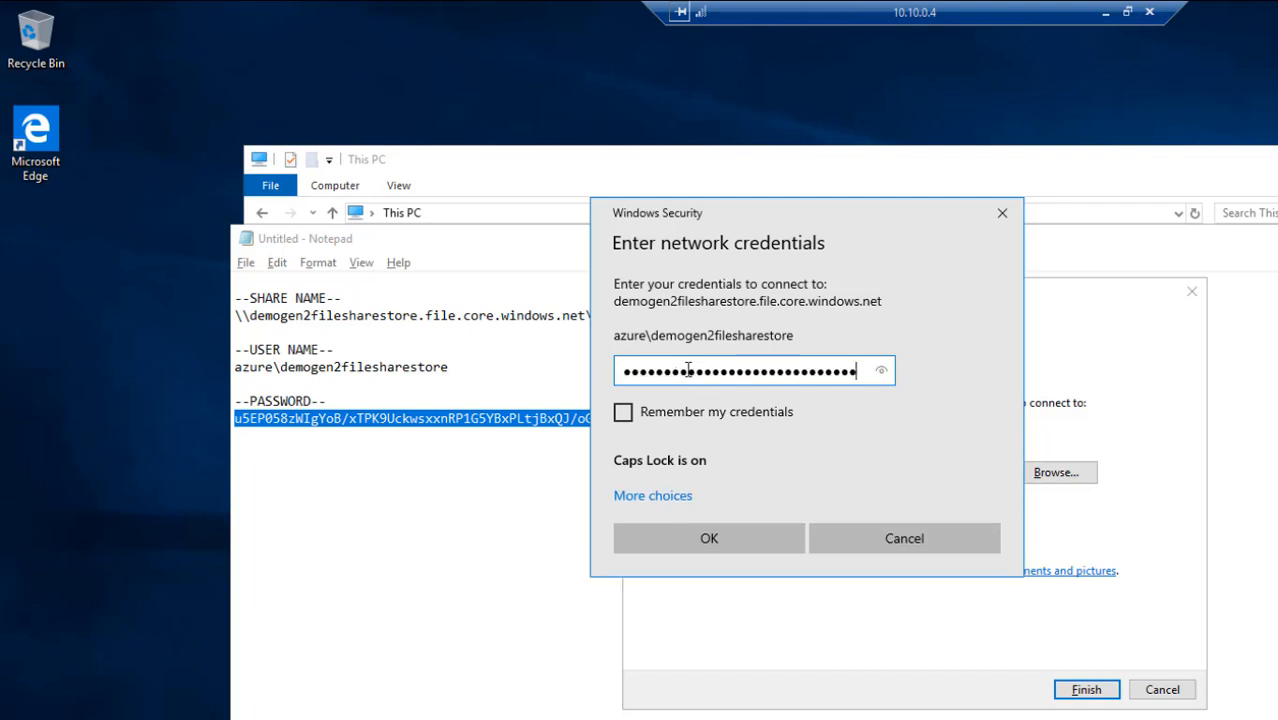
{"action": "left_click", "coordinate": [620, 416]}
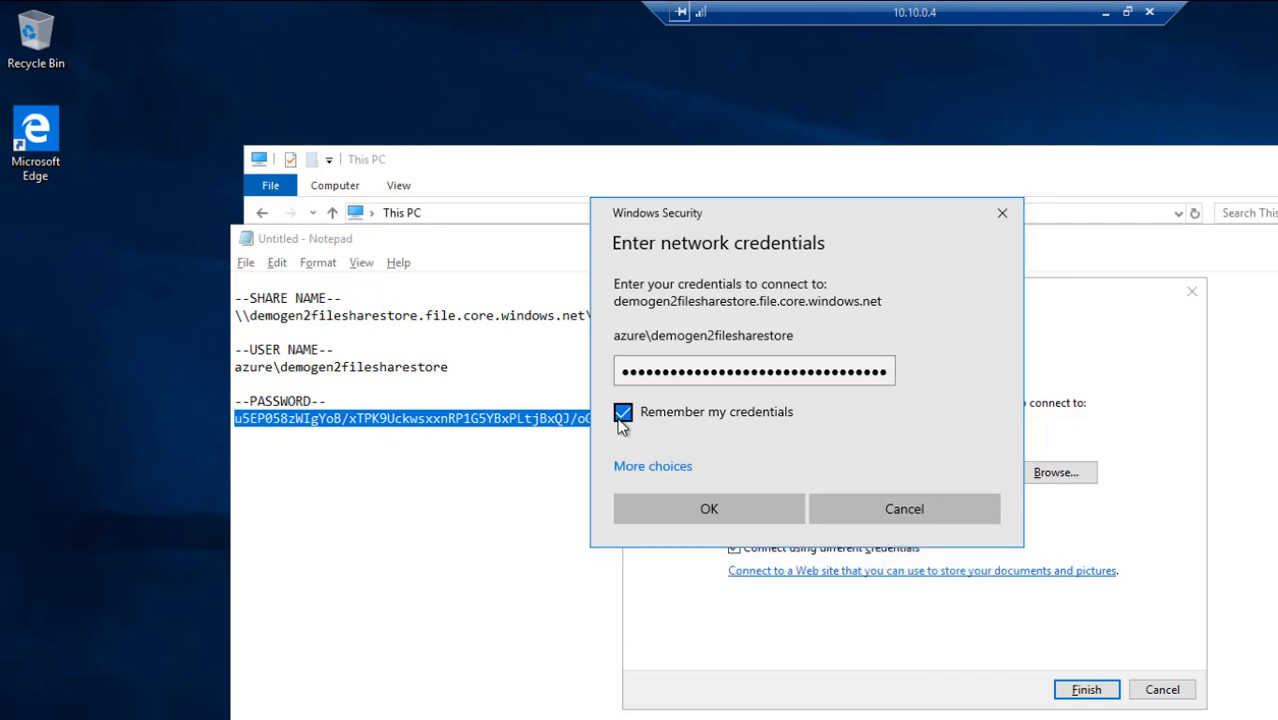
{"action": "left_click", "coordinate": [708, 510]}
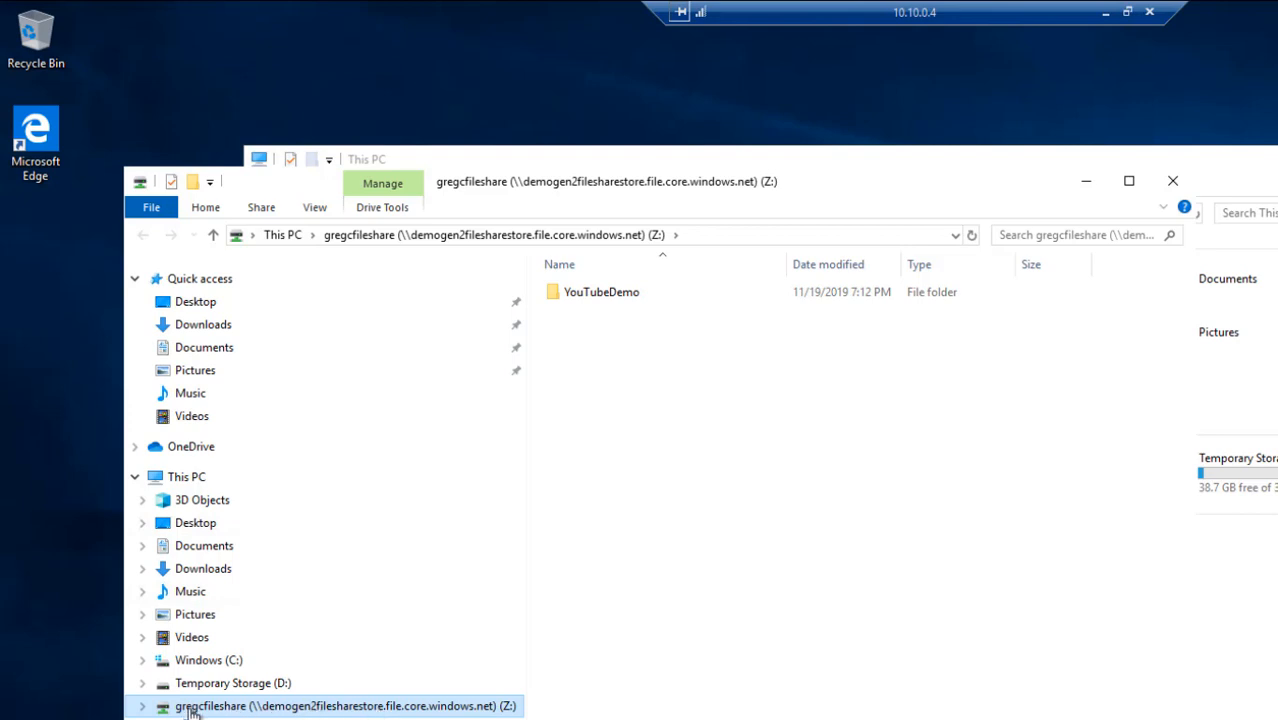
Open the YouTubeDemo folder on the mapped Z: drive and check that Note1 and images open, closing each one.
{"action": "left_click", "coordinate": [588, 304]}
{"action": "double_click", "coordinate": [588, 300]}
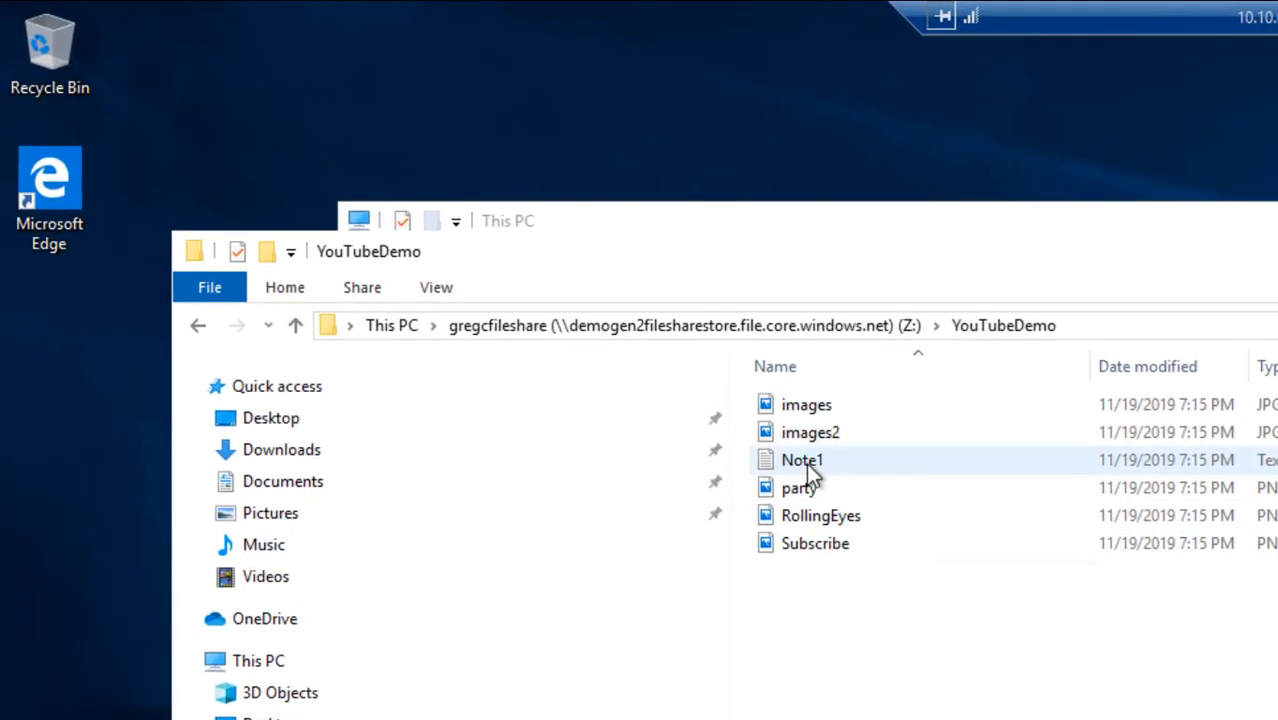
{"action": "double_click", "coordinate": [806, 466]}
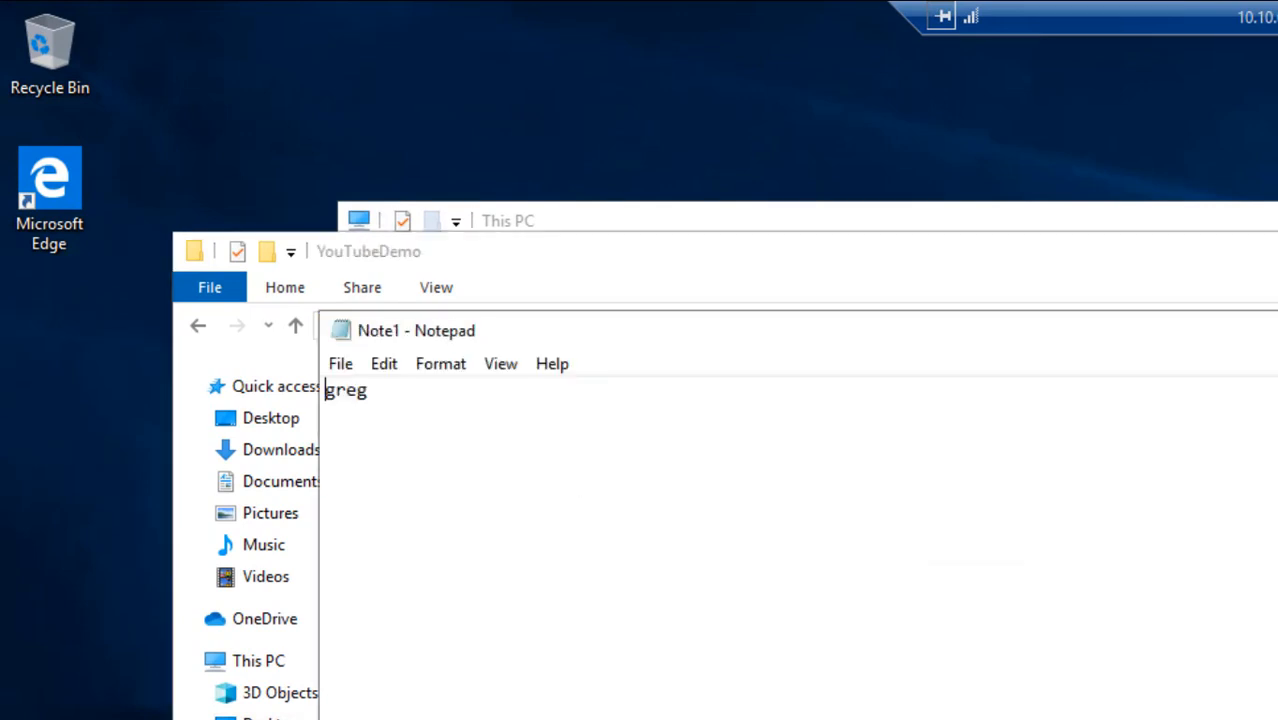
{"action": "key", "text": "alt+F4"}
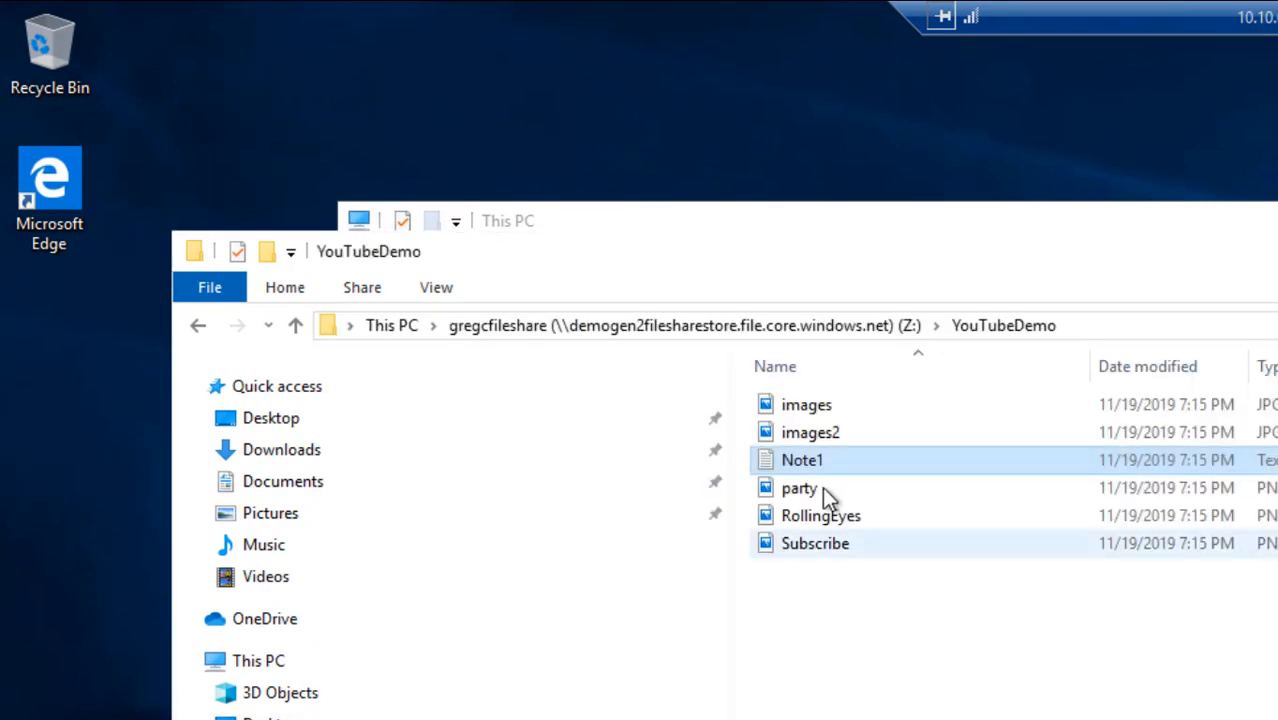
{"action": "double_click", "coordinate": [813, 408]}
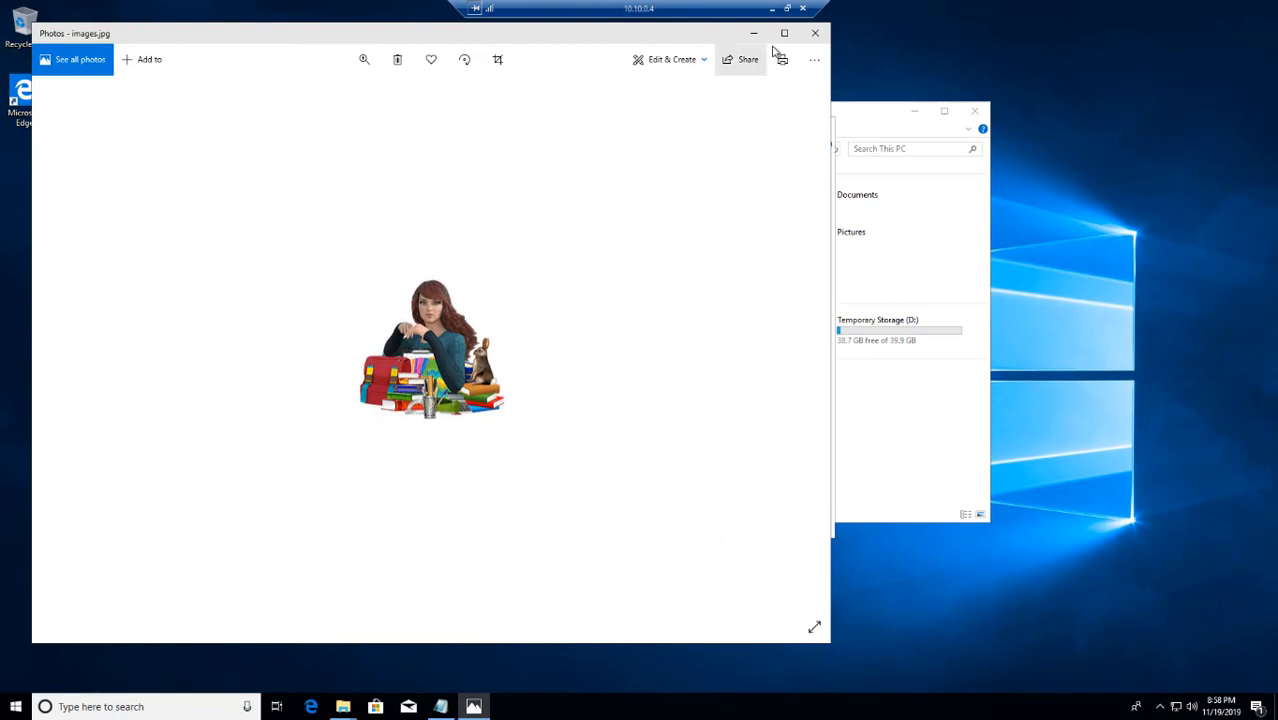
{"action": "left_click", "coordinate": [816, 35]}
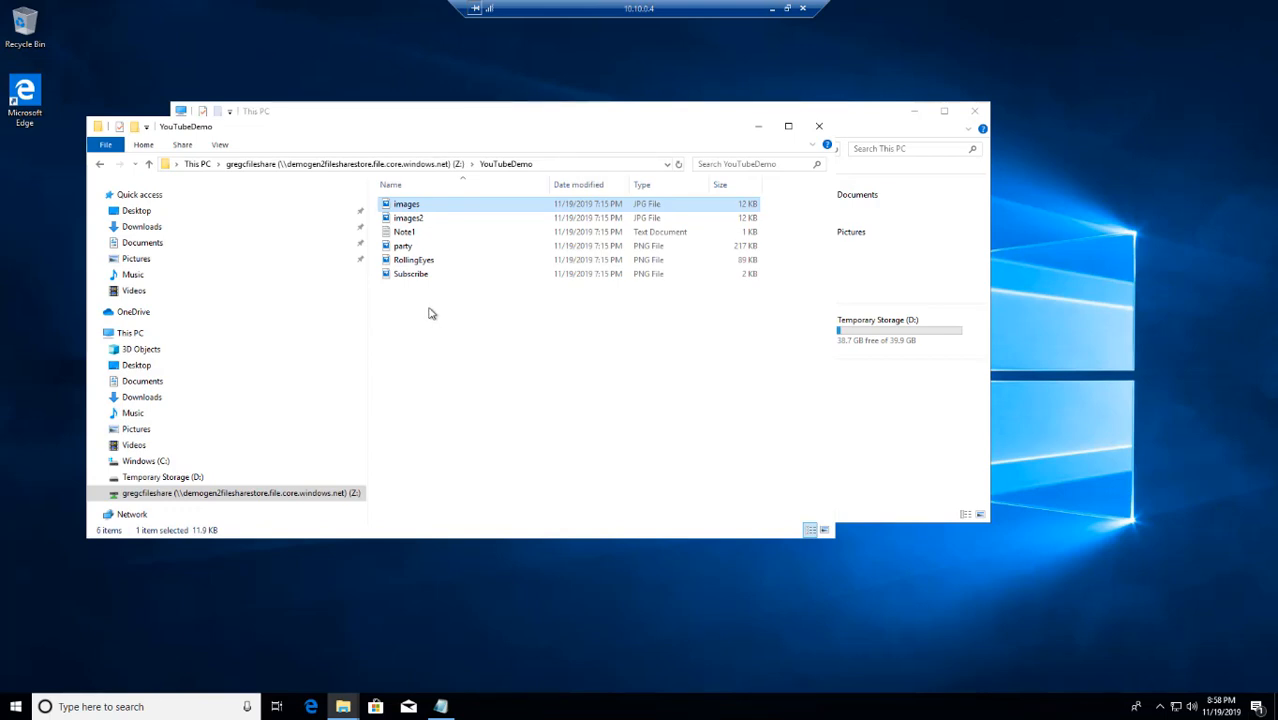
Copy the Professional XML file from the Windows folder on the C: drive.
{"action": "left_click", "coordinate": [100, 383]}
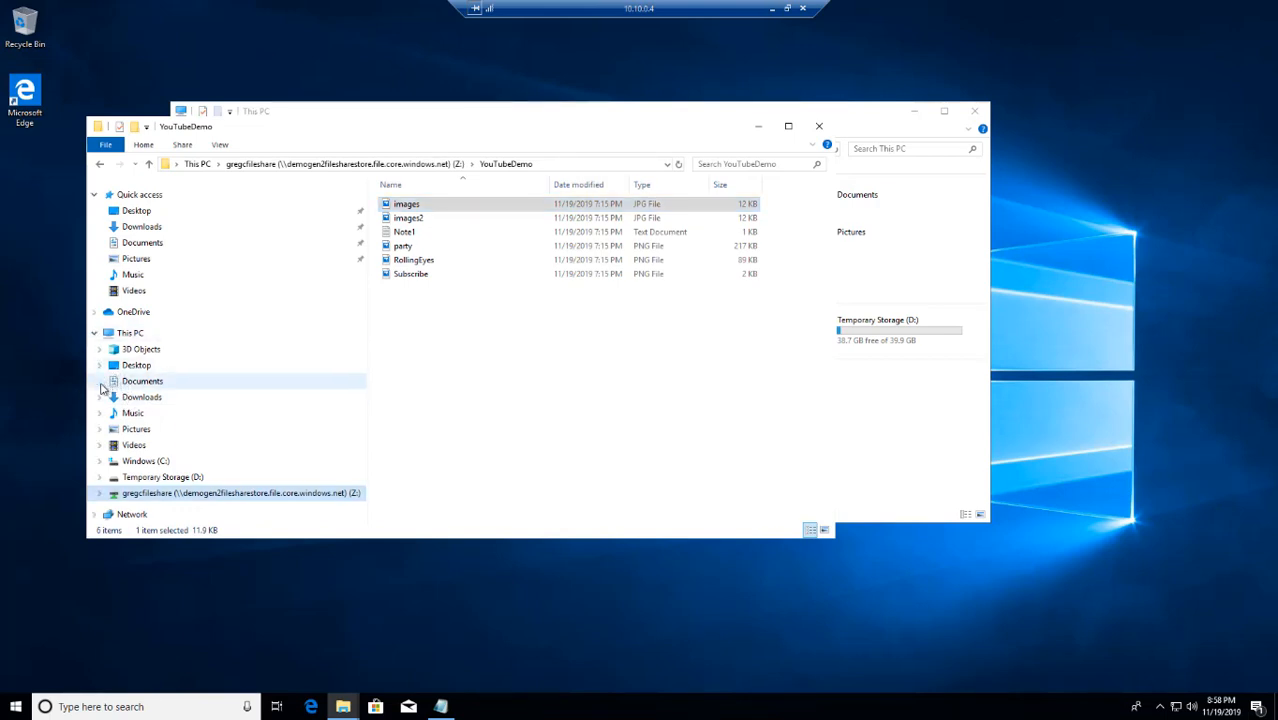
{"action": "left_click", "coordinate": [124, 386]}
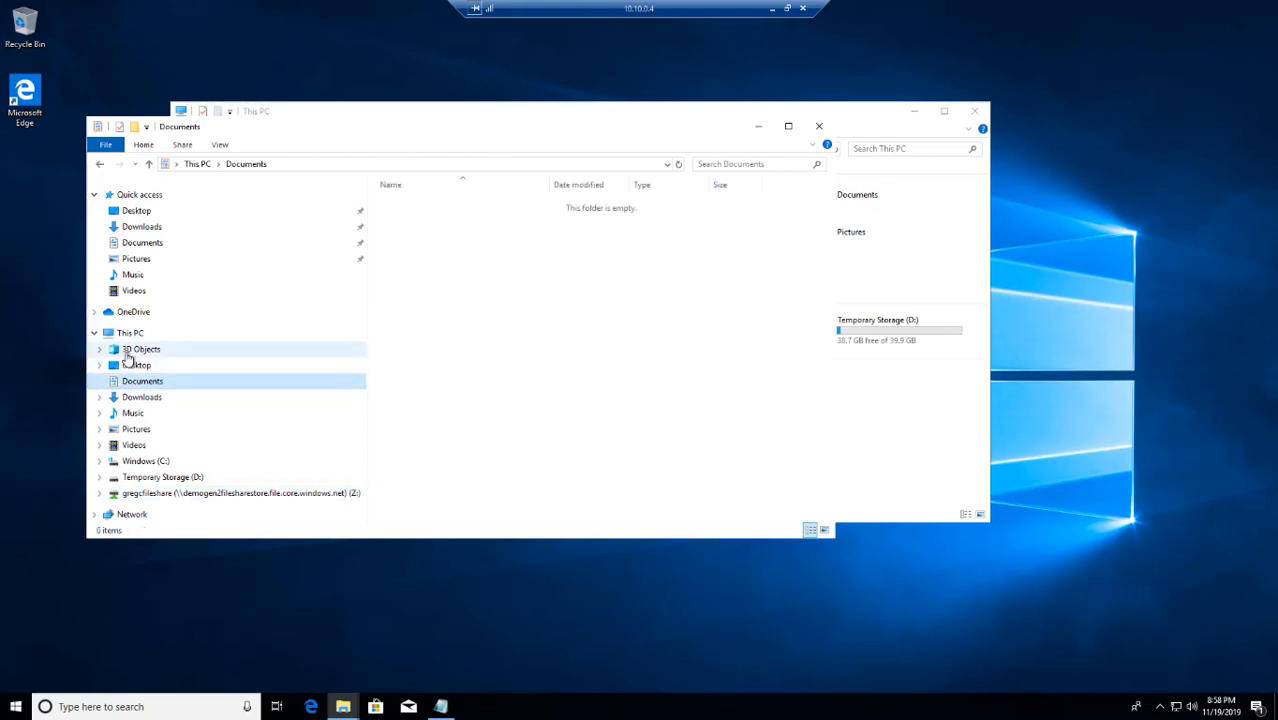
{"action": "left_click", "coordinate": [128, 465]}
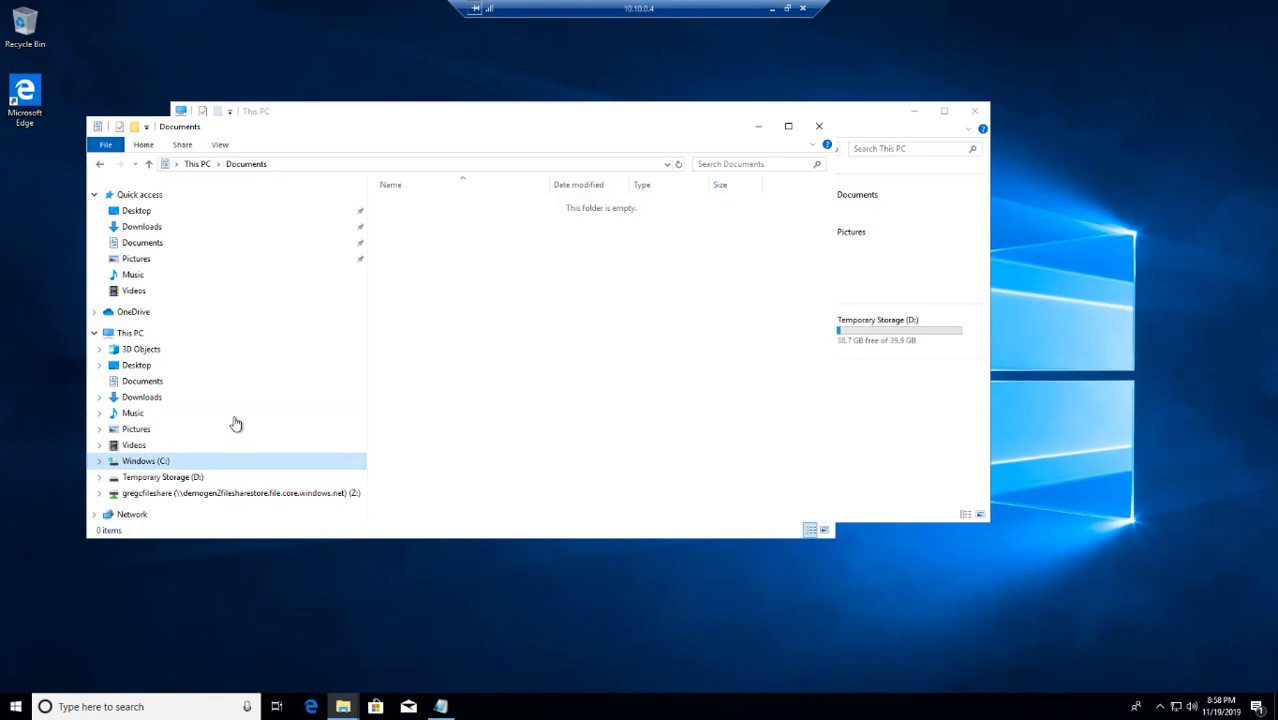
{"action": "double_click", "coordinate": [410, 277]}
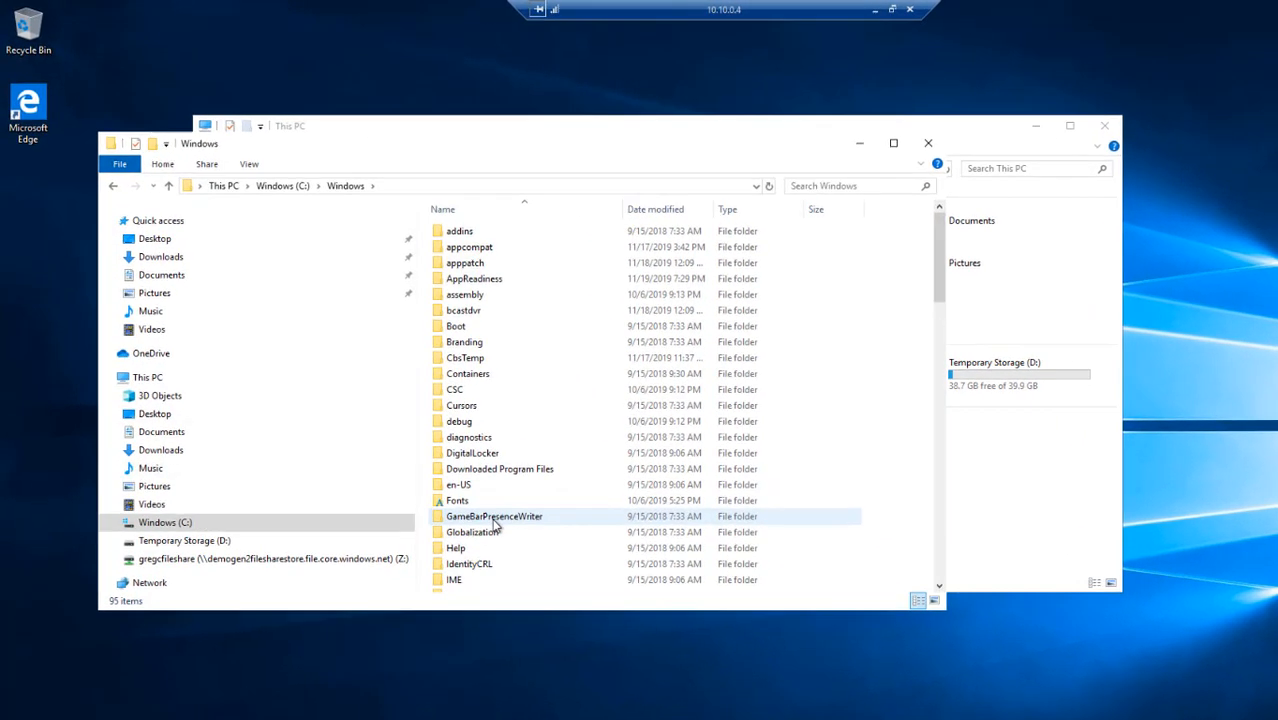
{"action": "scroll", "coordinate": [436, 461], "scroll_direction": "down", "scroll_amount": 2}
{"action": "scroll", "coordinate": [590, 625], "scroll_direction": "down", "scroll_amount": 10}
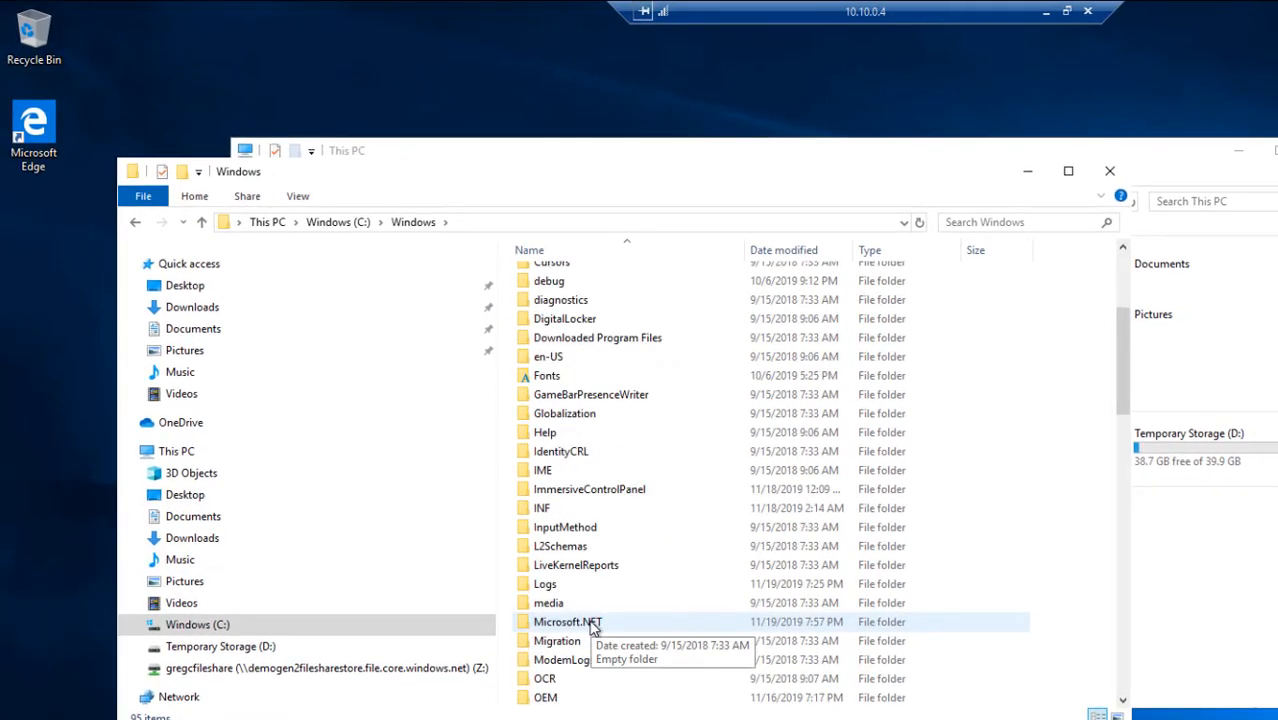
{"action": "scroll", "coordinate": [590, 625], "scroll_direction": "down", "scroll_amount": 11}
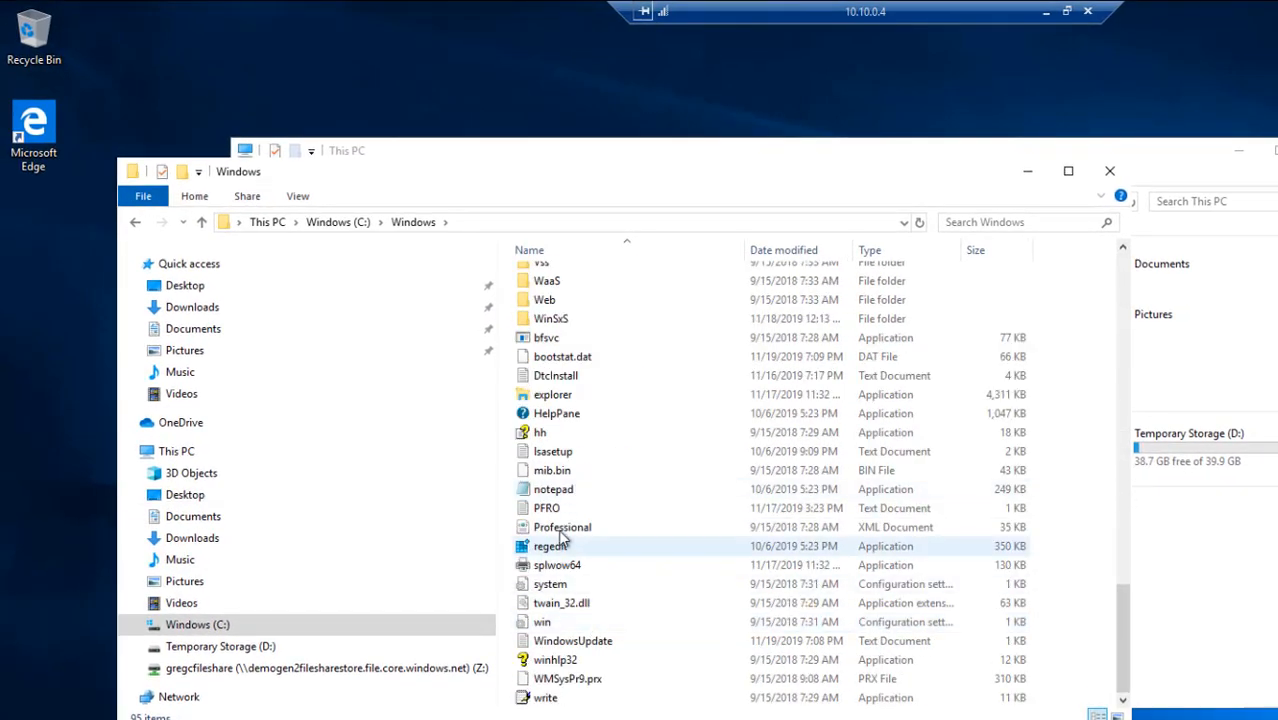
{"action": "left_click", "coordinate": [563, 530]}
{"action": "right_click", "coordinate": [563, 533]}
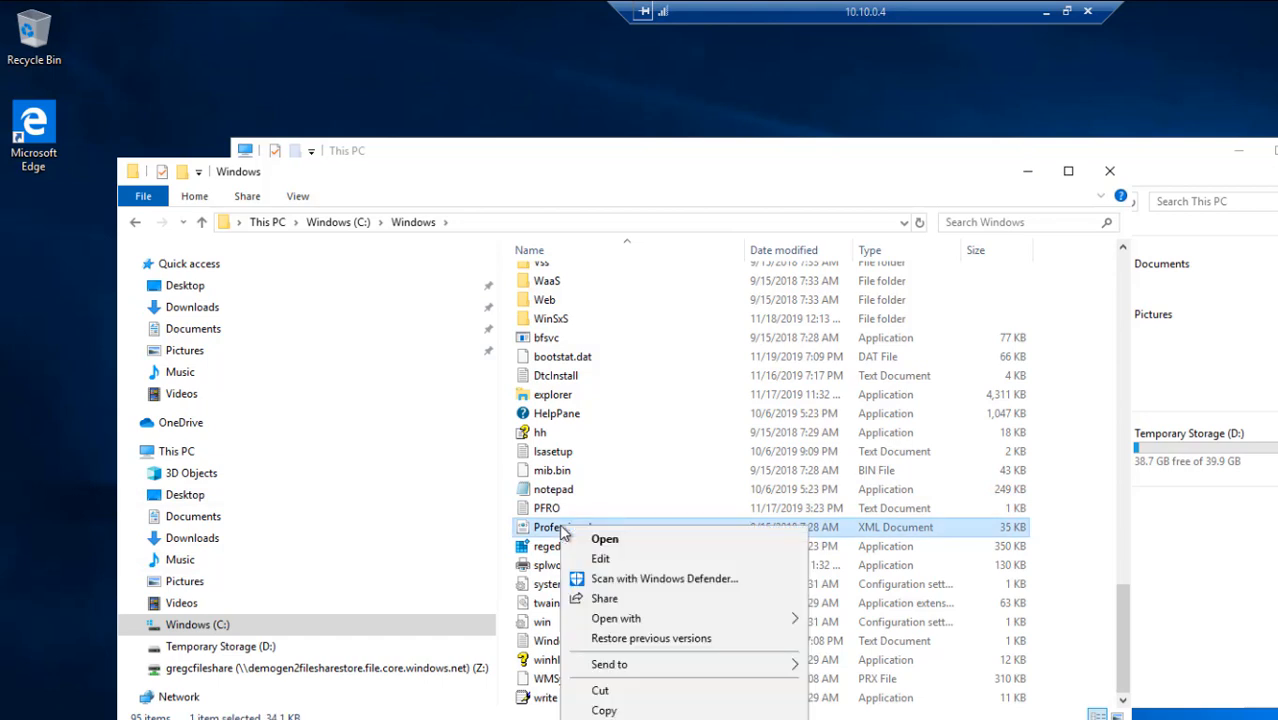
{"action": "left_click", "coordinate": [606, 711]}
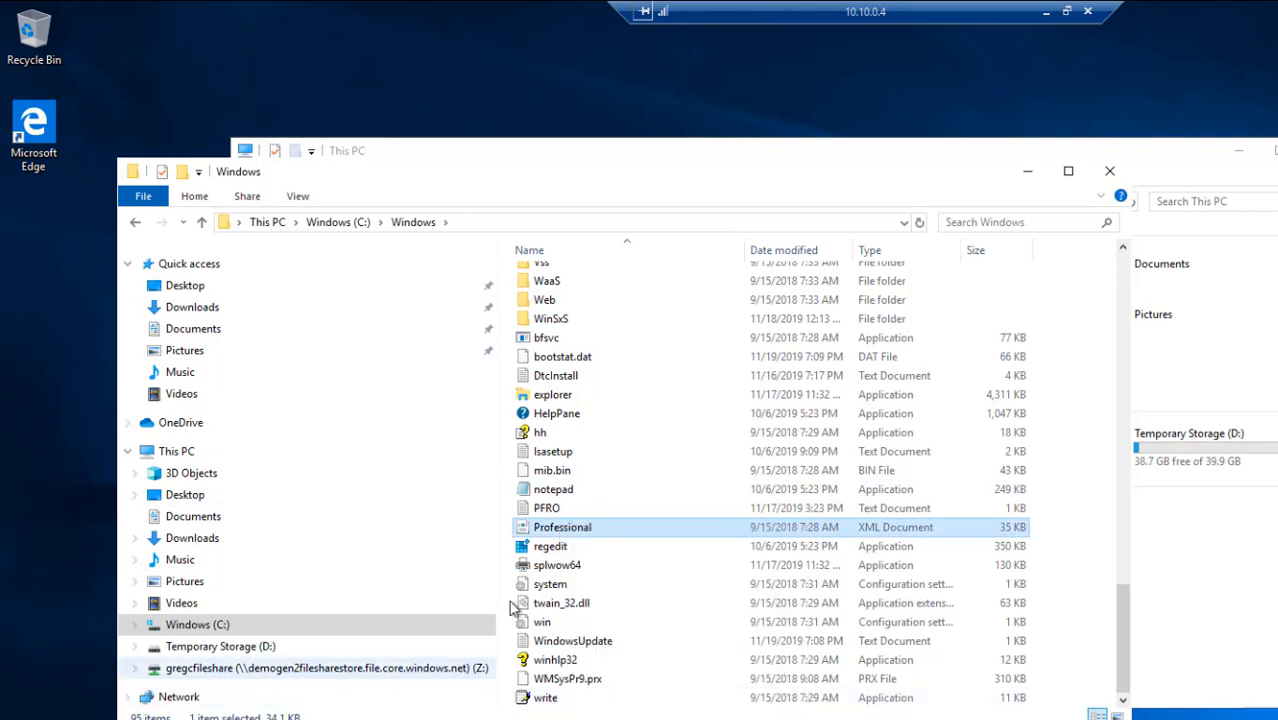
Paste the copied Professional file into the YouTubeDemo folder on the mapped gregcfileshare drive.
{"action": "left_click", "coordinate": [274, 677]}
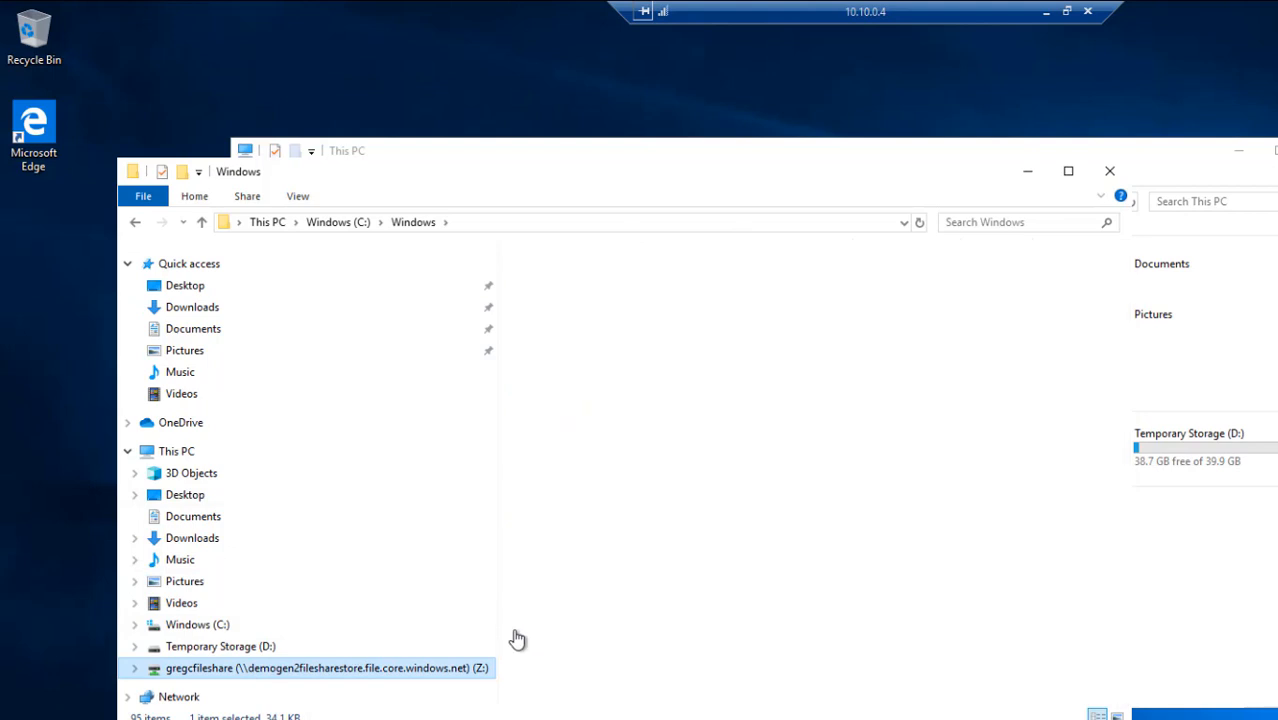
{"action": "left_click", "coordinate": [591, 285]}
{"action": "double_click", "coordinate": [591, 285]}
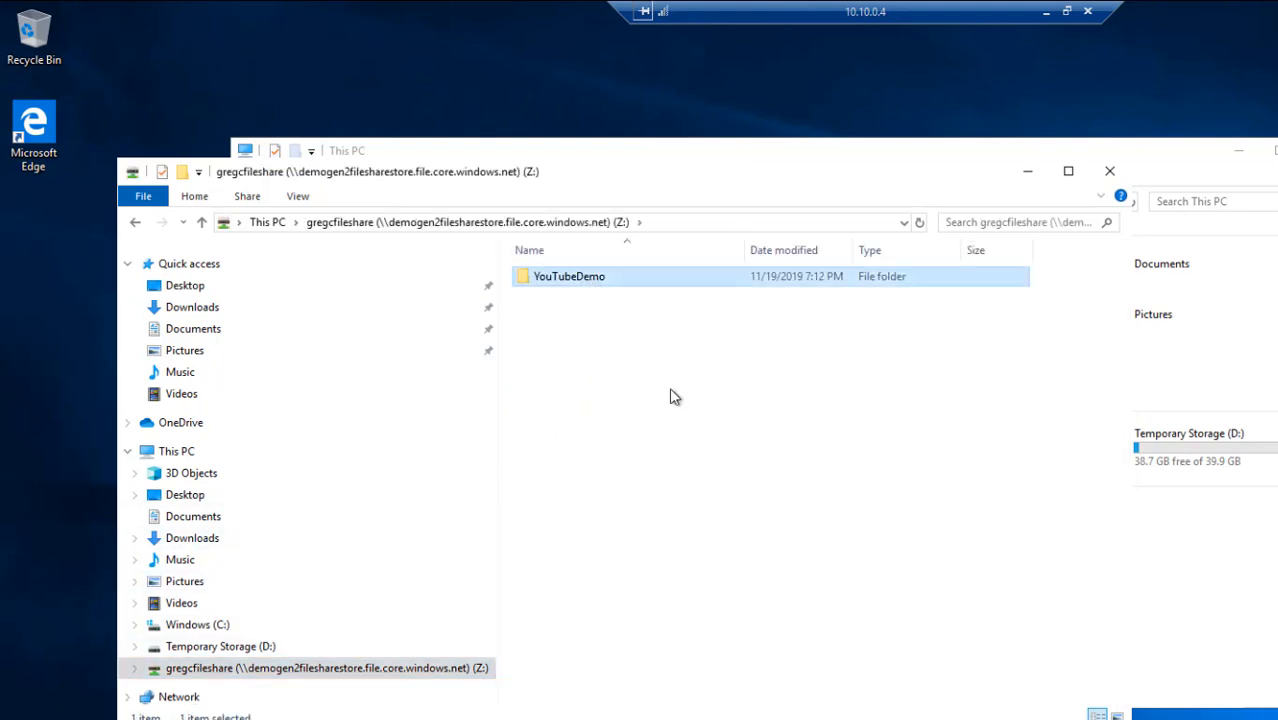
{"action": "right_click", "coordinate": [669, 463]}
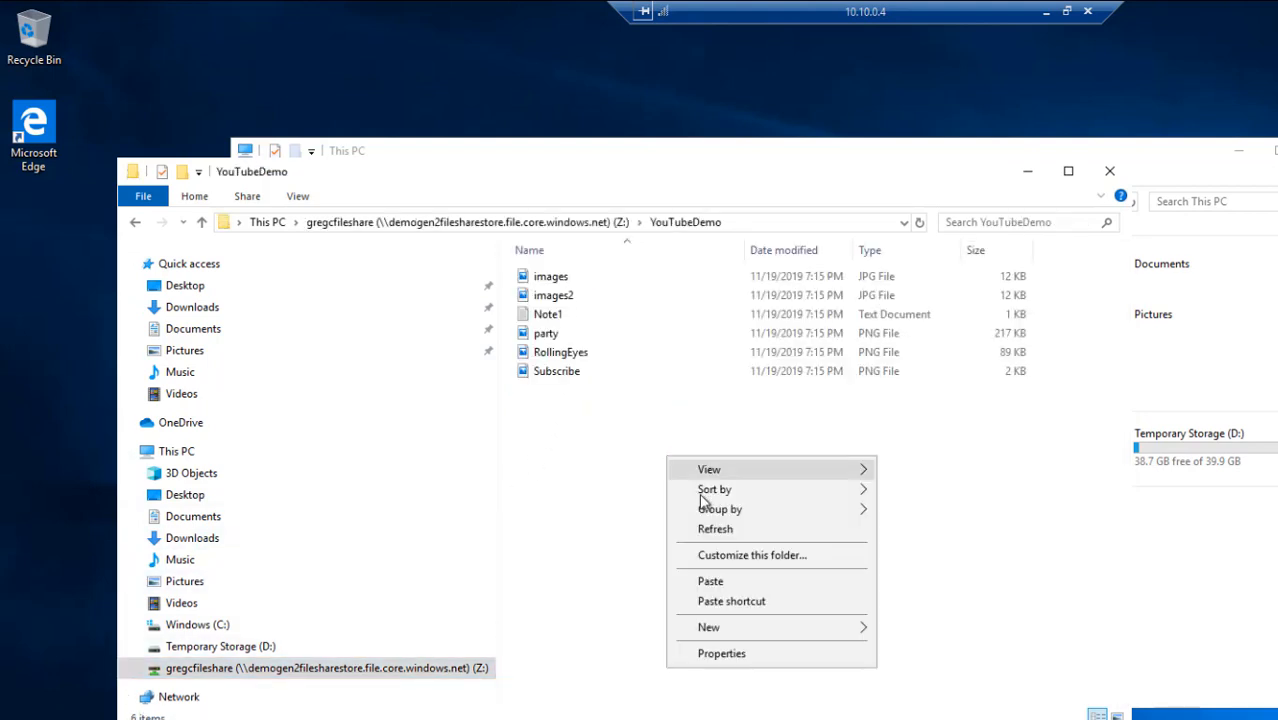
{"action": "left_click", "coordinate": [714, 583]}
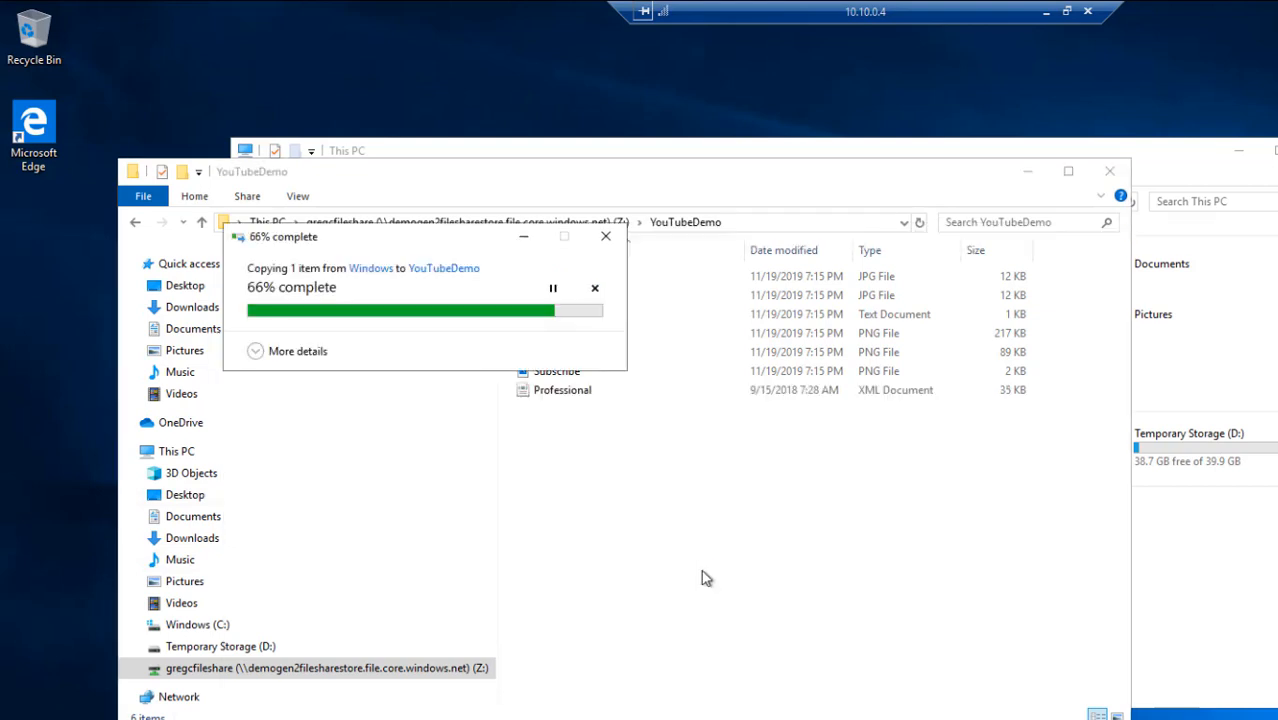
Check the pasted Professional XML file in the YouTubeDemo folder on the mapped Z: drive.
{"action": "left_click", "coordinate": [577, 390]}
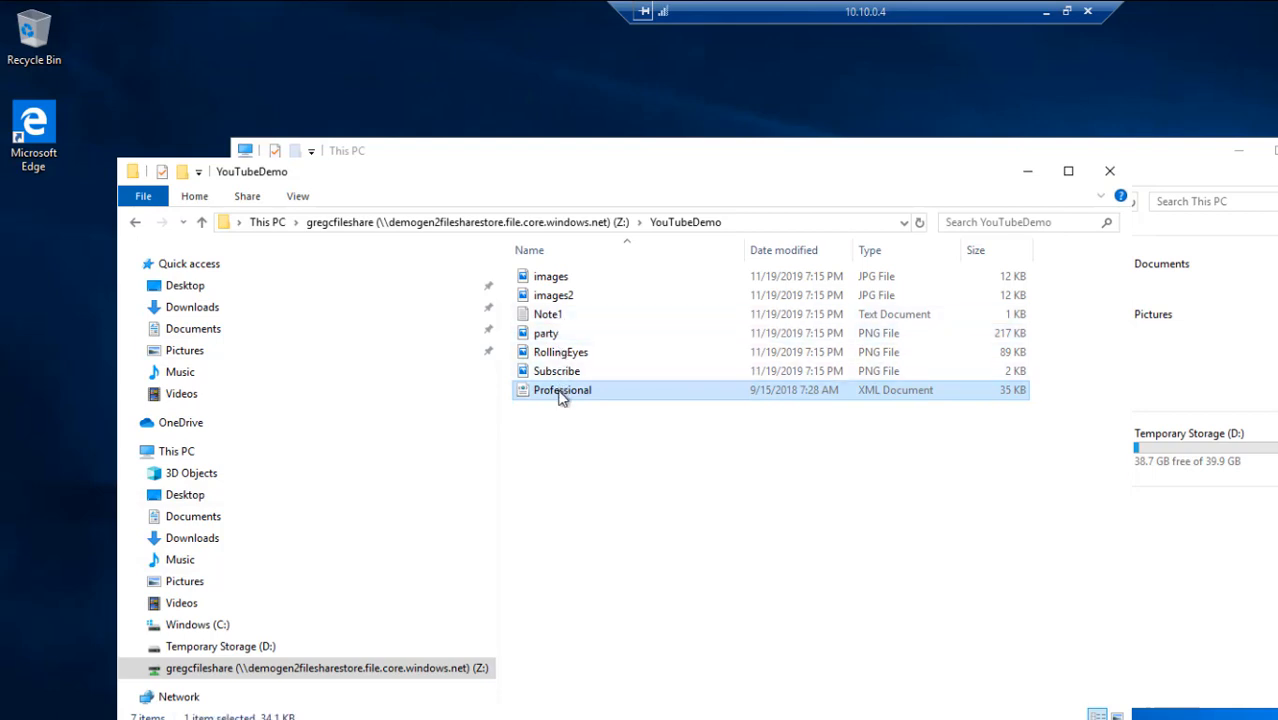
{"action": "left_click", "coordinate": [657, 467]}
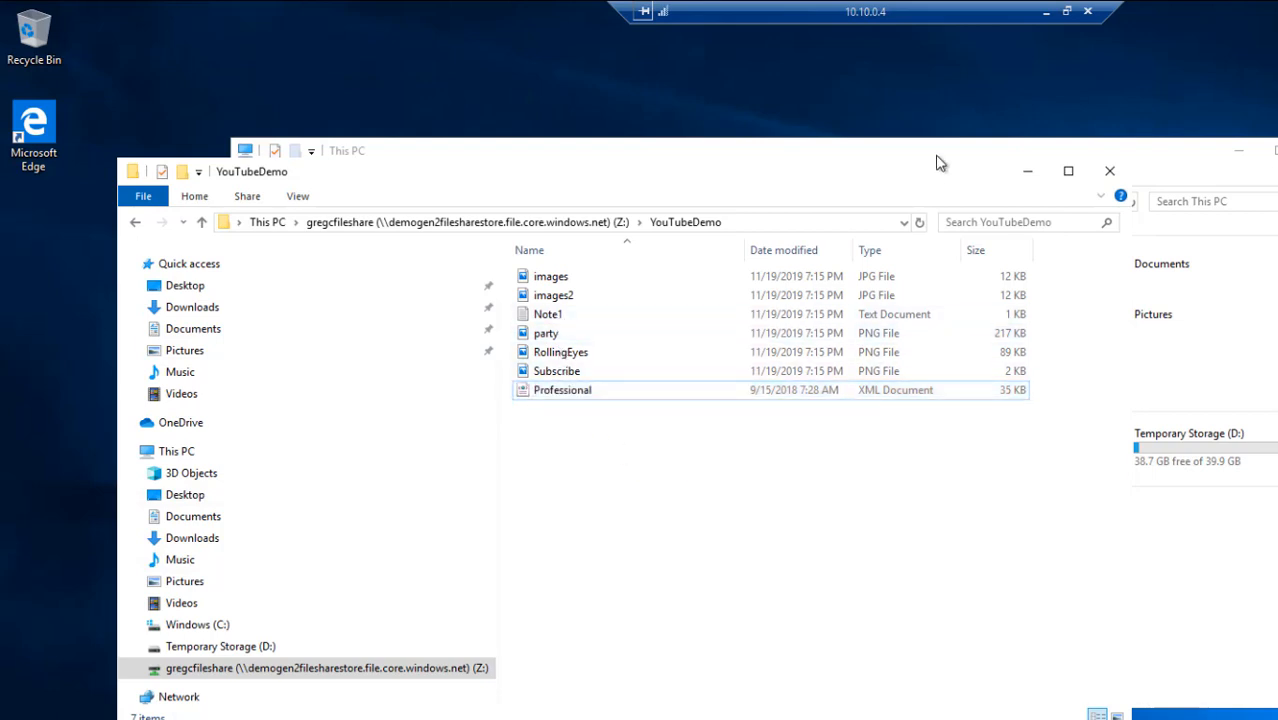
Switch to the Azure portal and find Professional.xml in the YouTubeDemo folder of gregcfileshare using the storage account's Storage Explorer (preview).
{"action": "left_click", "coordinate": [1045, 11]}
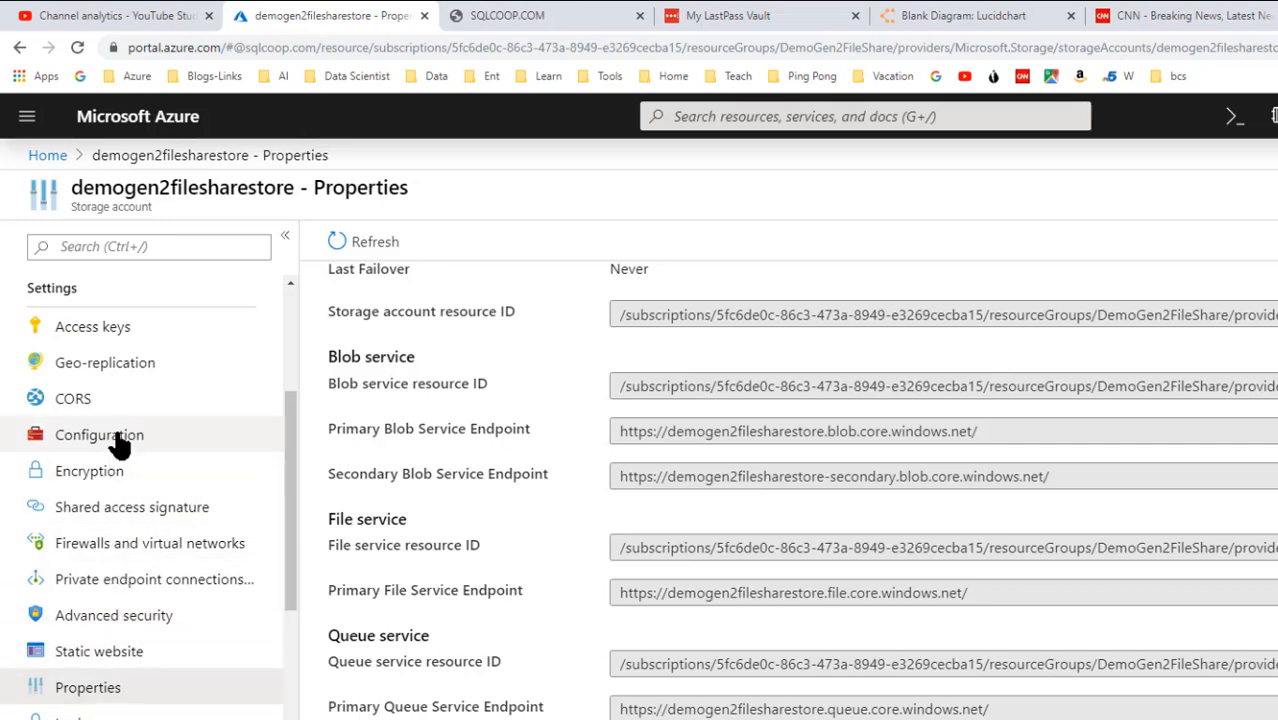
{"action": "left_click_drag", "start_coordinate": [285, 474], "coordinate": [285, 301]}
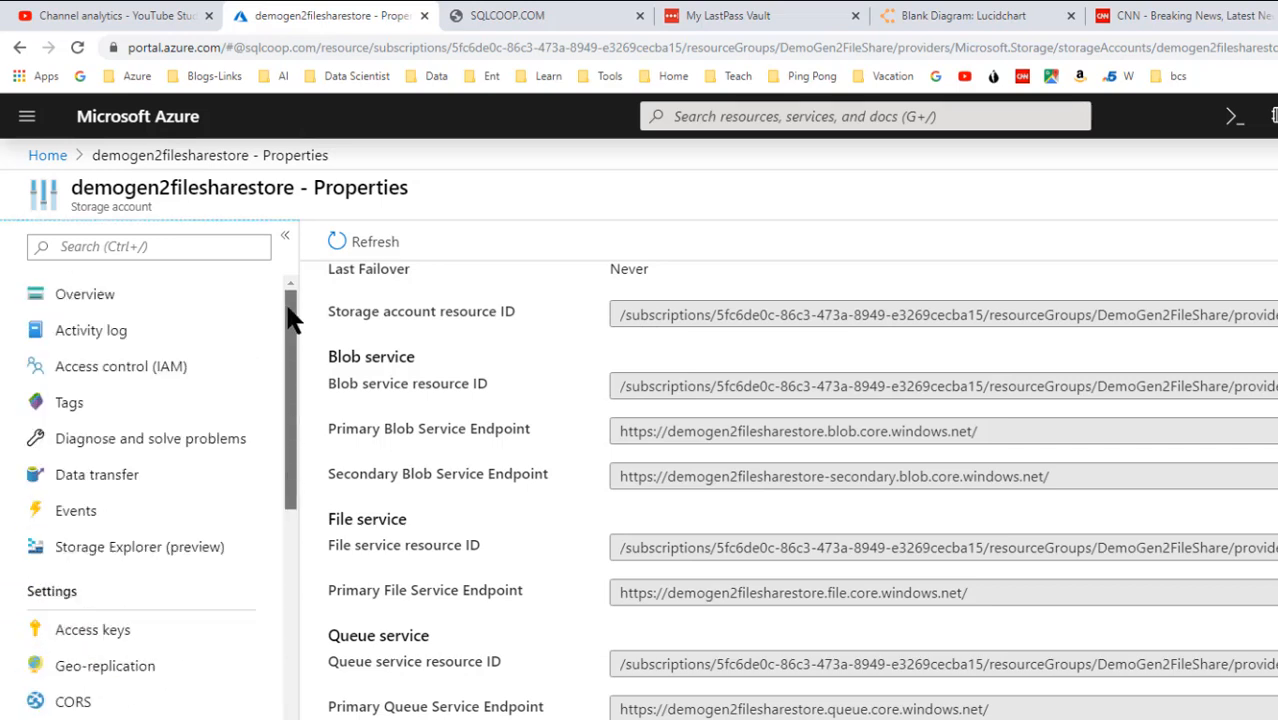
{"action": "left_click", "coordinate": [119, 560]}
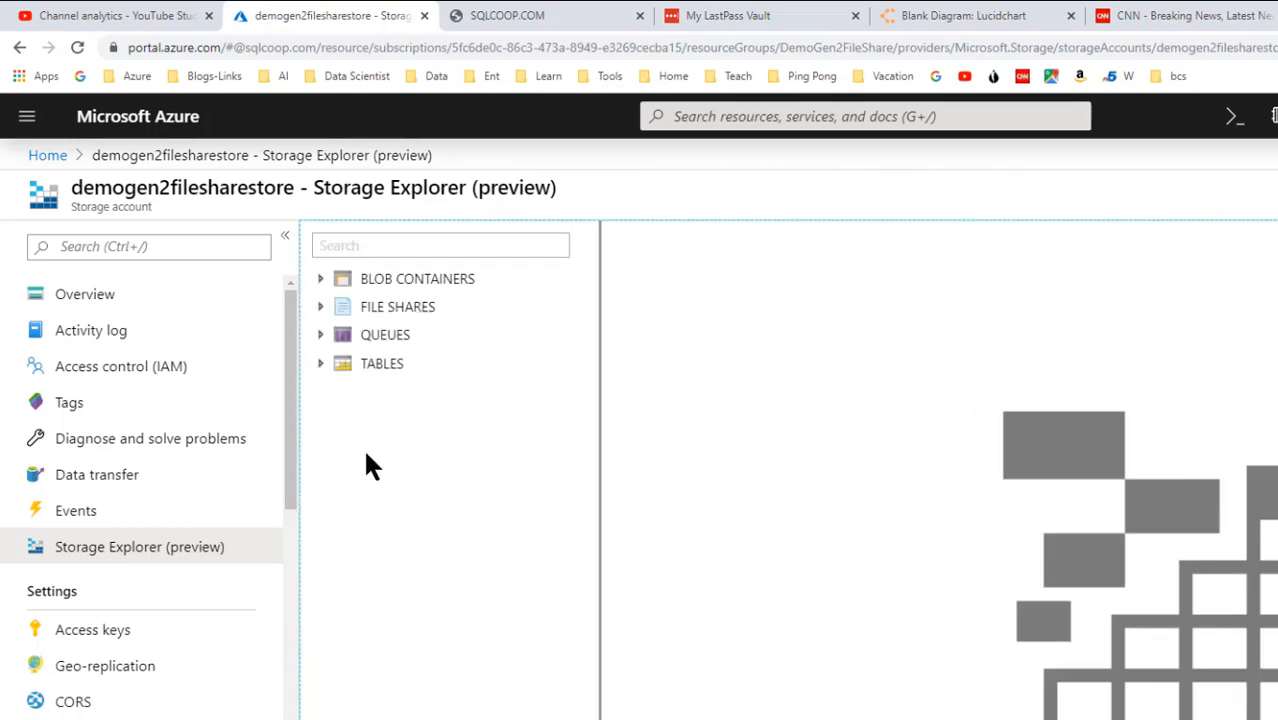
{"action": "left_click", "coordinate": [321, 307]}
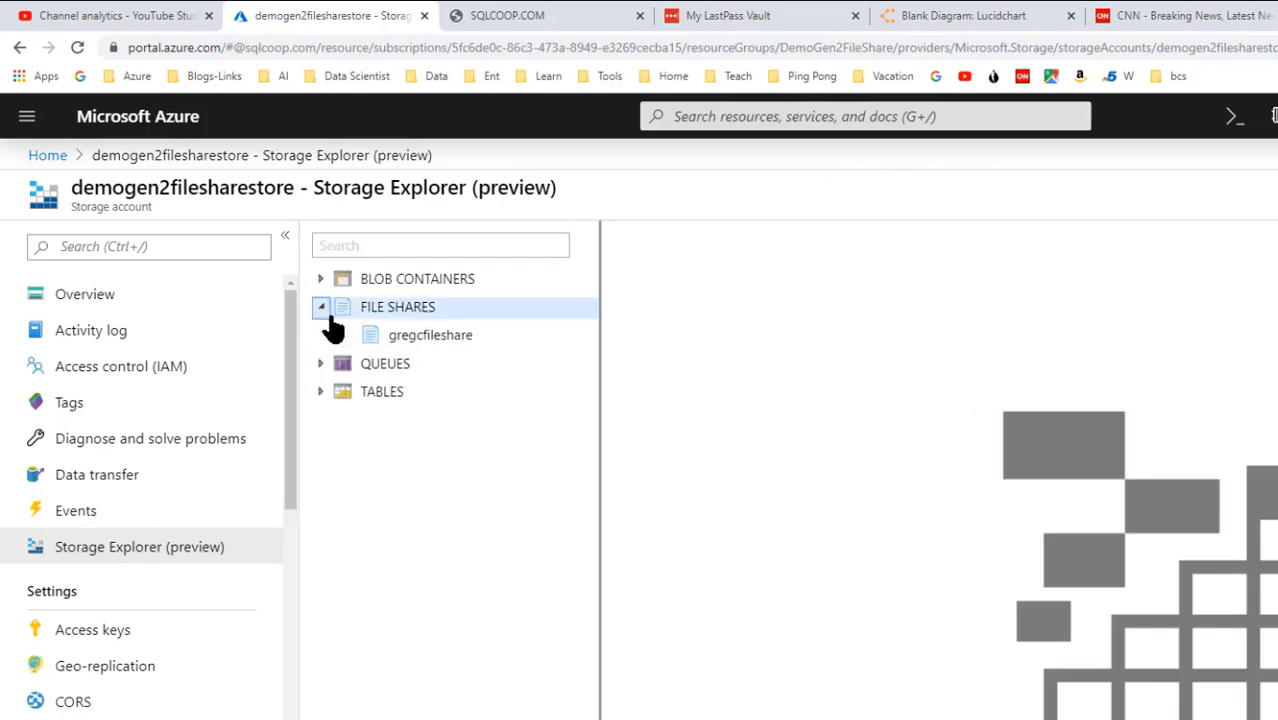
{"action": "left_click", "coordinate": [420, 336]}
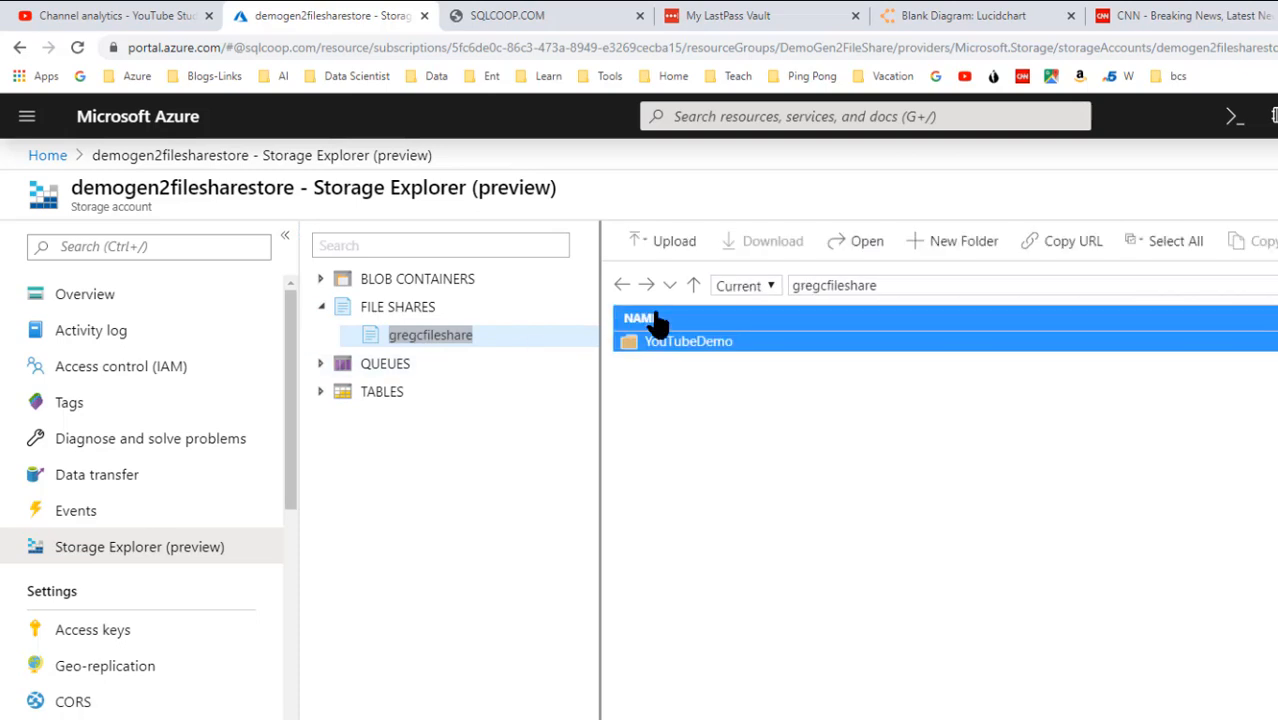
{"action": "double_click", "coordinate": [673, 340]}
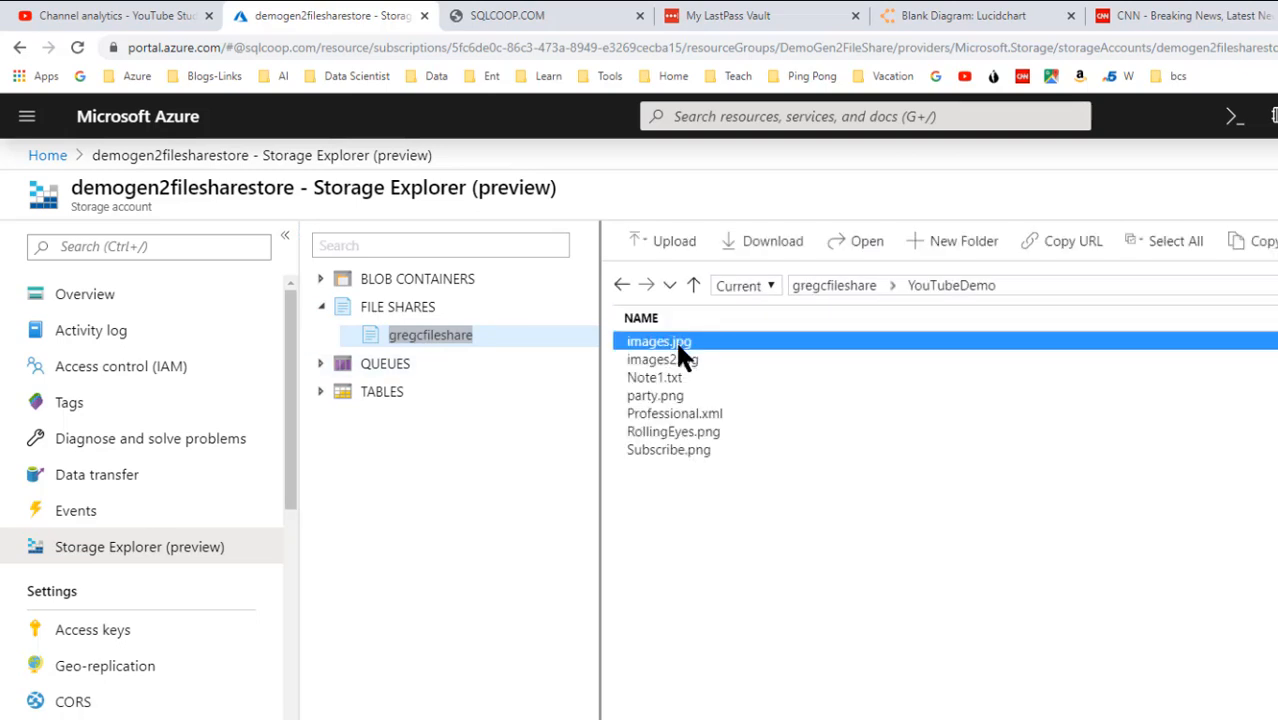
{"action": "left_click", "coordinate": [675, 418]}
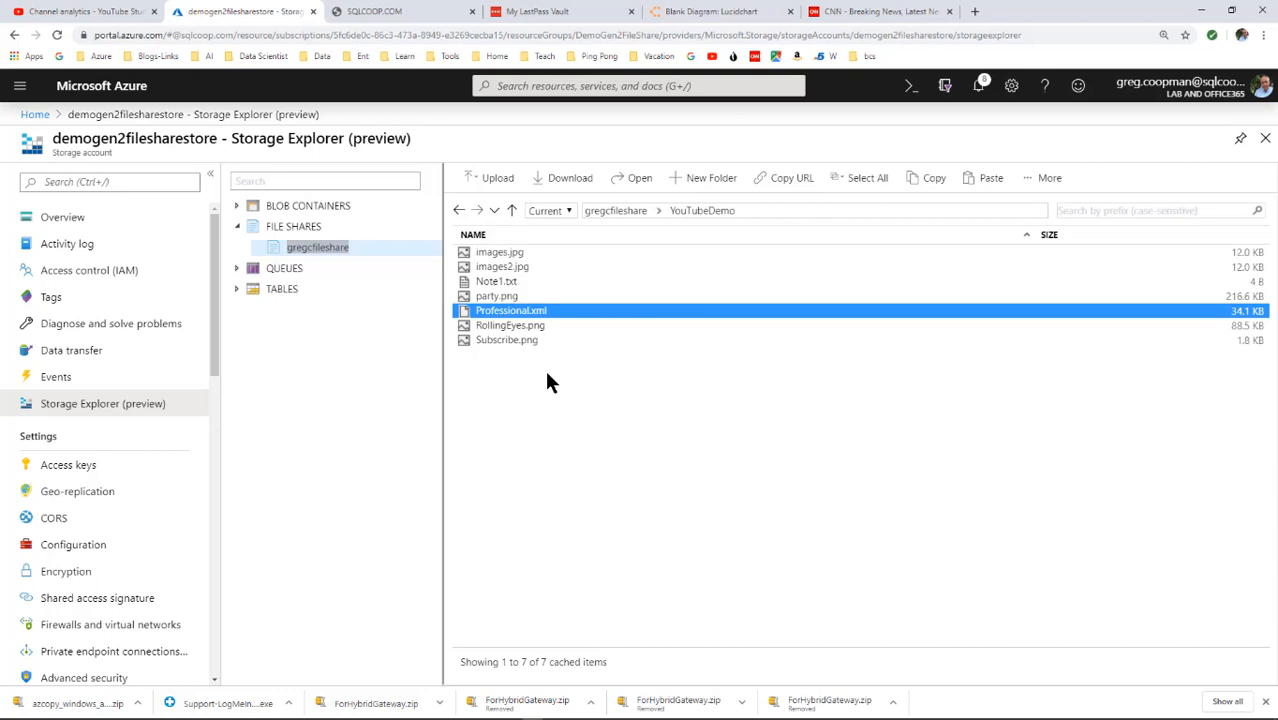
Return to the remote desktop session and compare the Professional file's entry in the mapped YouTubeDemo folder.
{"action": "key", "text": "alt+Tab"}
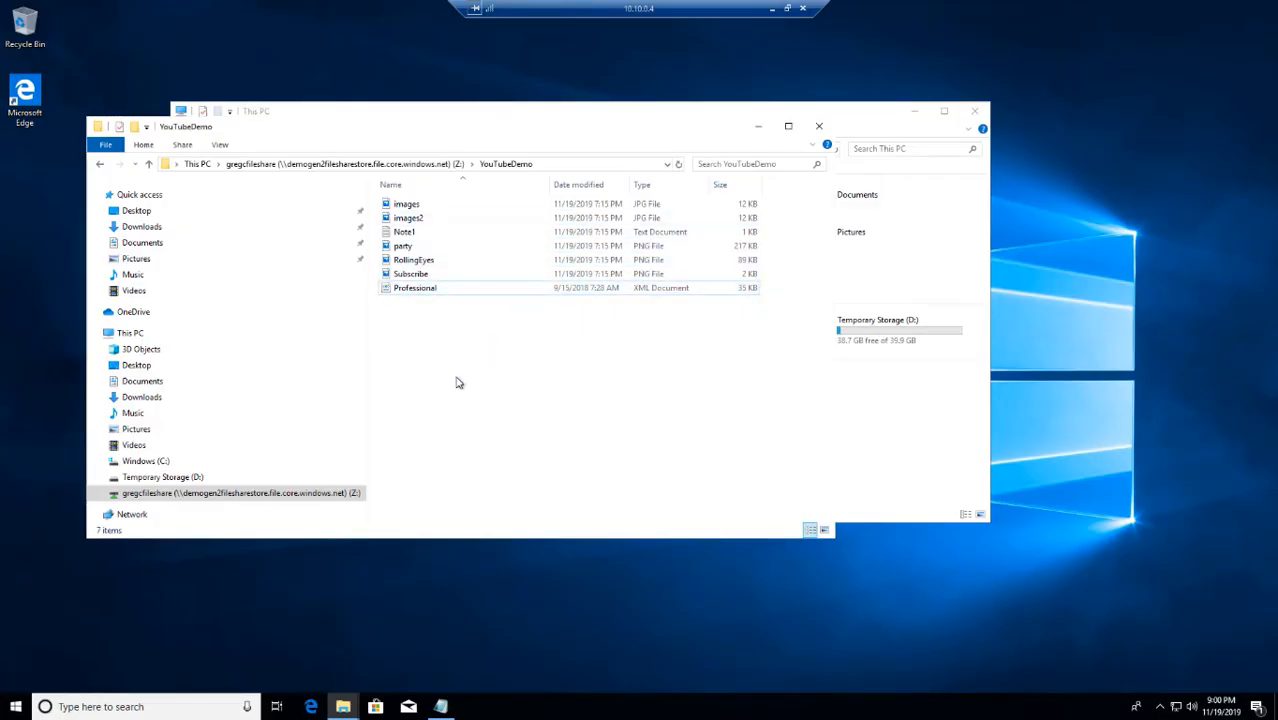
{"action": "left_click", "coordinate": [419, 291]}
{"action": "left_click", "coordinate": [432, 313]}
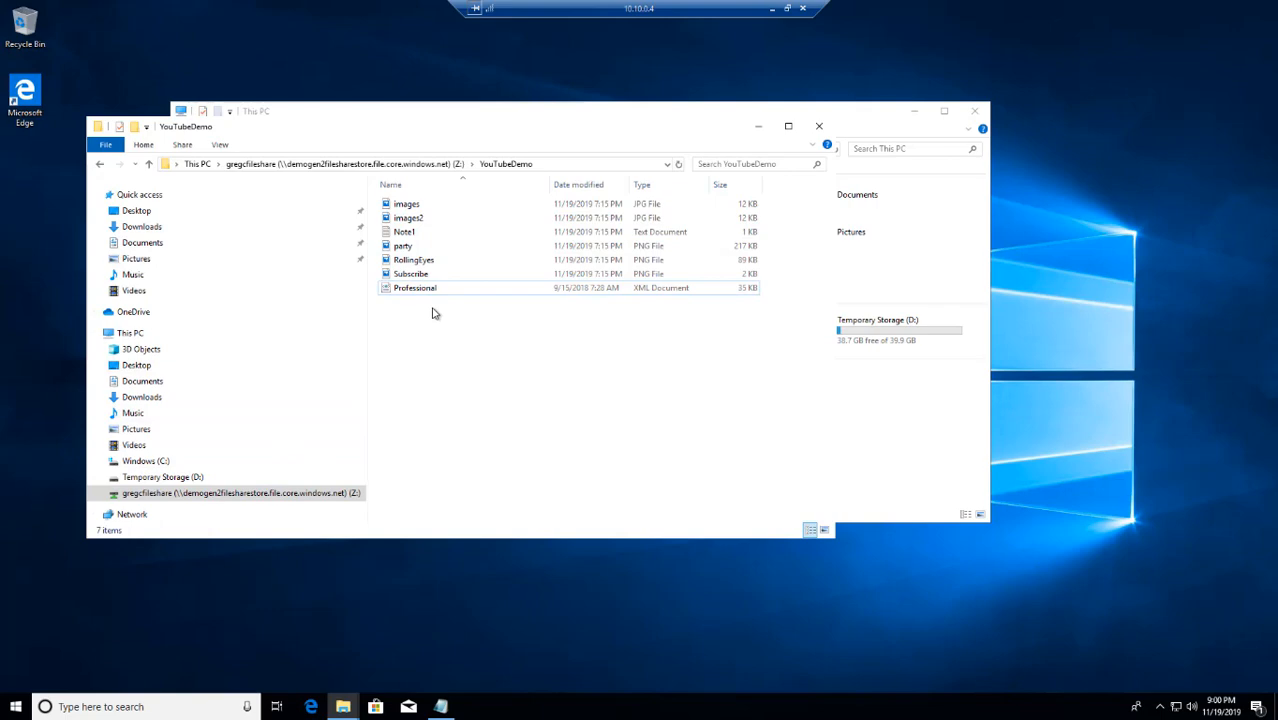